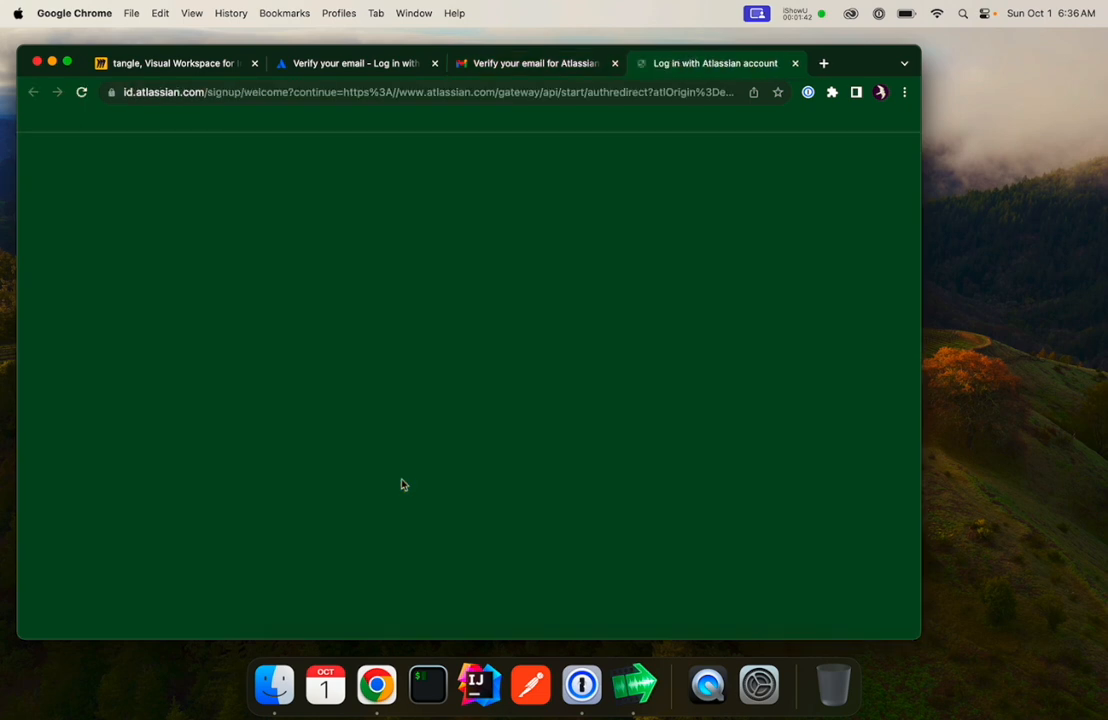
# Fill in the account's full name and password on the signup form and continue.
pyautogui.click(457, 362)
pyautogui.write('Falcozerk Studio')
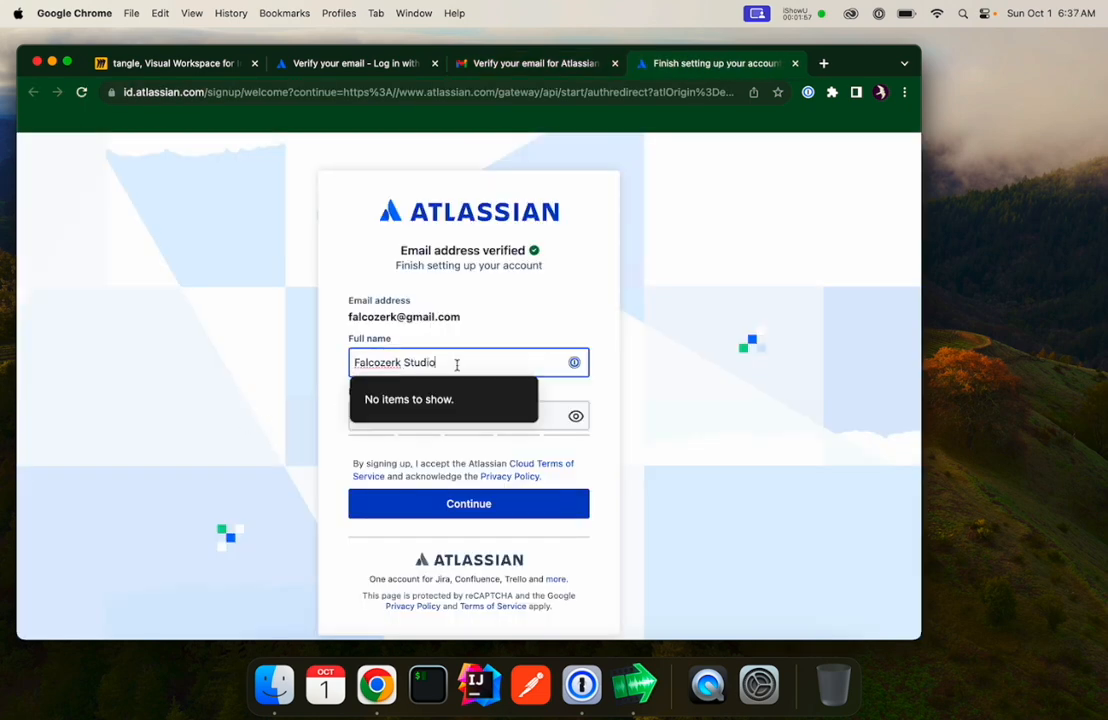
pyautogui.press('Tab')
pyautogui.click(445, 450)
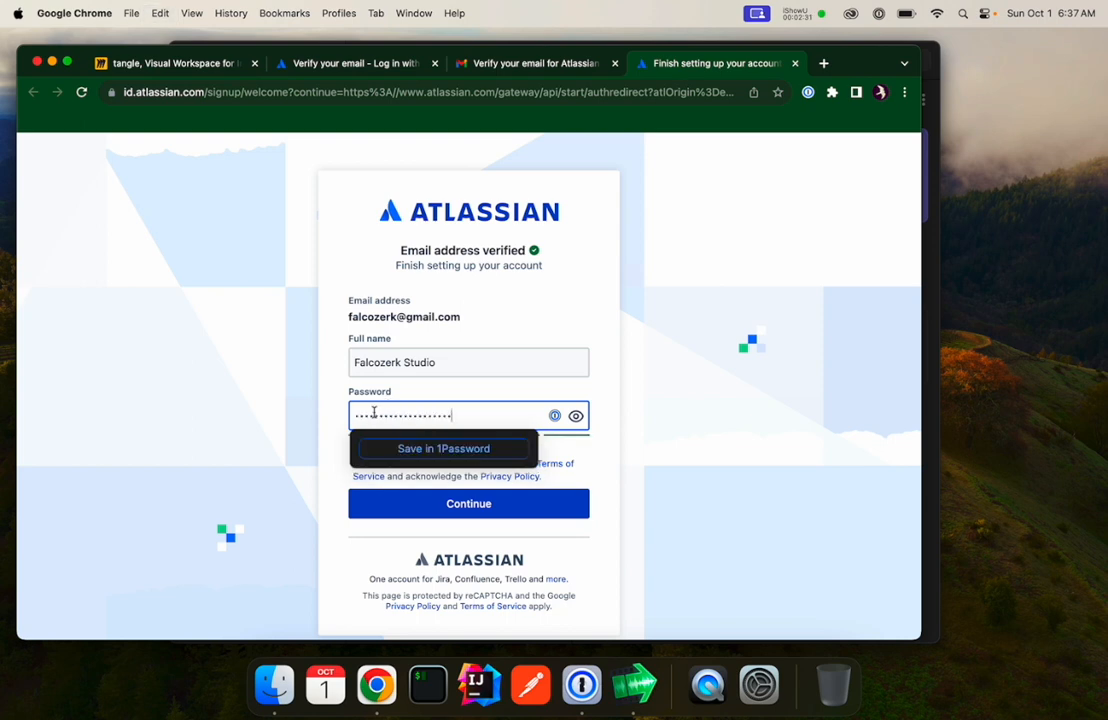
pyautogui.click(484, 504)
# Complete the reCAPTCHA by selecting the traffic-light images and verify.
pyautogui.click(370, 373)
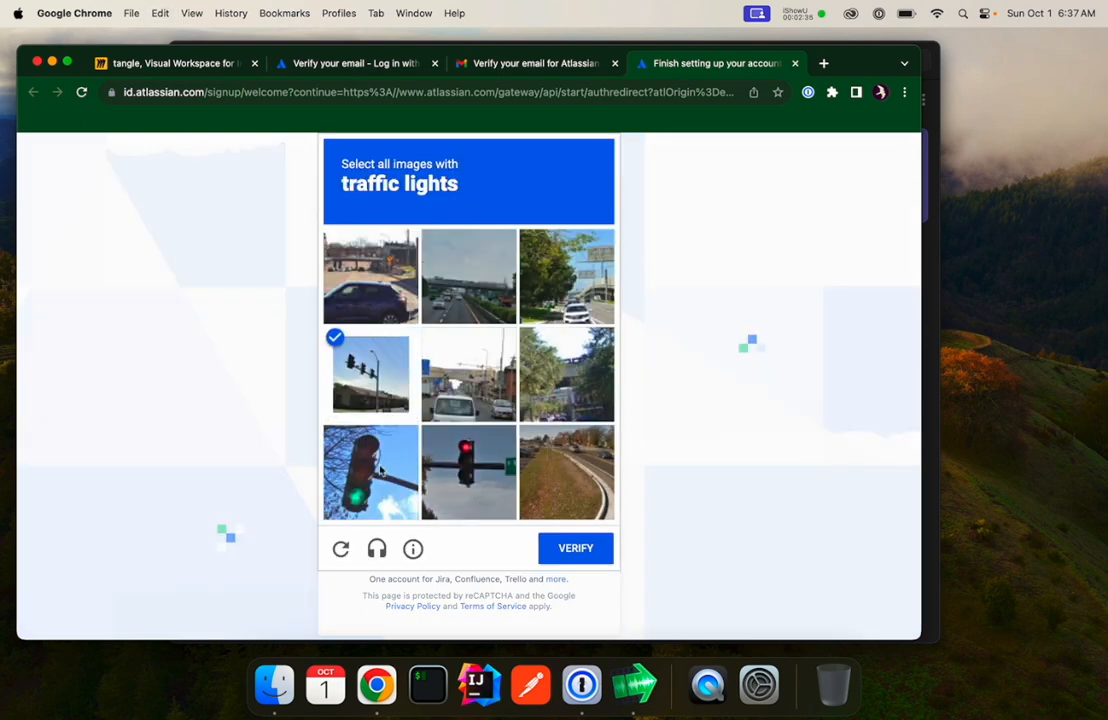
pyautogui.click(370, 471)
pyautogui.click(468, 471)
pyautogui.click(576, 548)
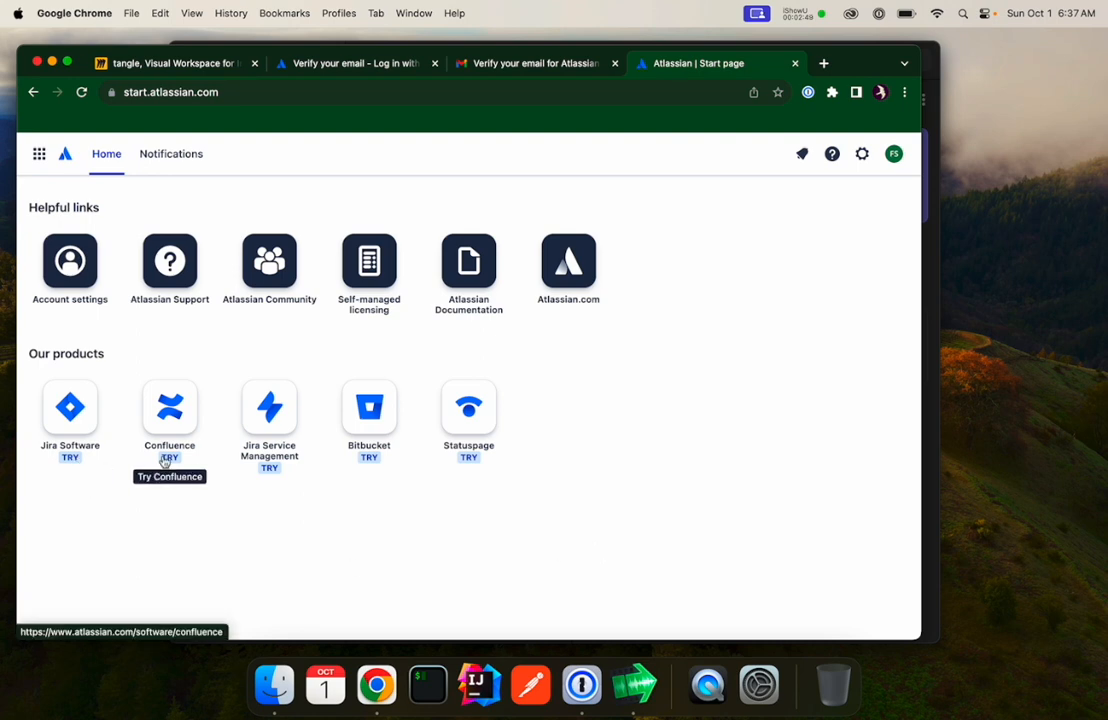
# Open Jira Software from the start page, dismiss the announcement banner, and start the free signup.
pyautogui.click(62, 447)
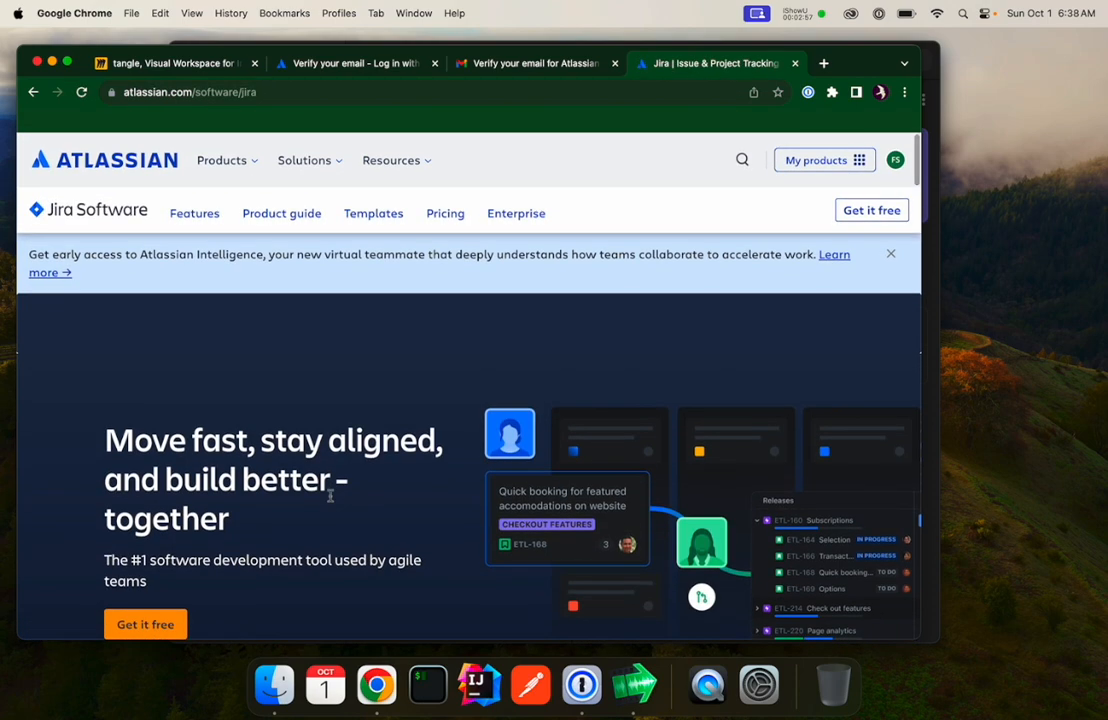
pyautogui.click(890, 254)
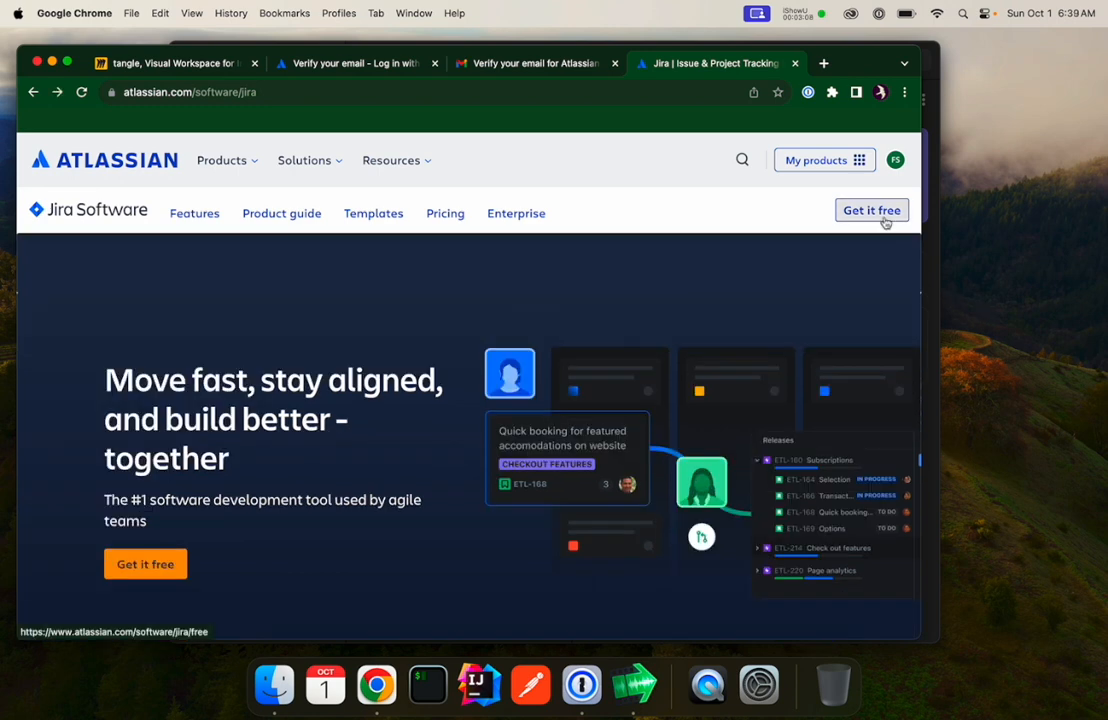
pyautogui.click(871, 211)
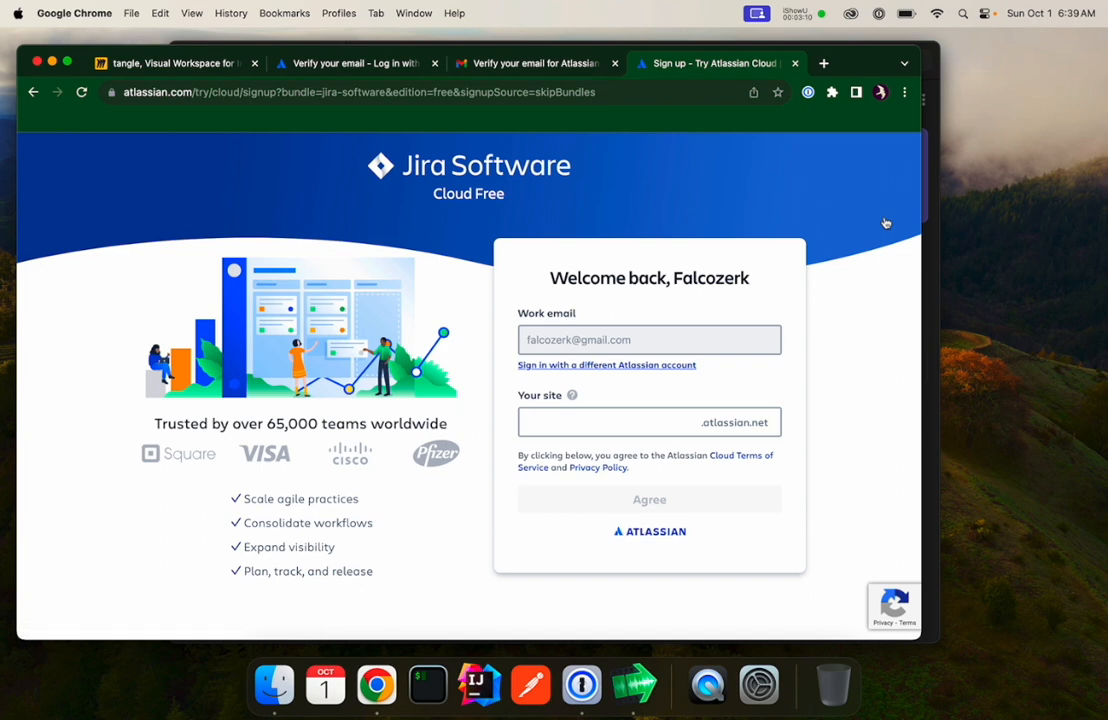
# Set the site name to falcozerk and agree to the terms.
pyautogui.click(581, 433)
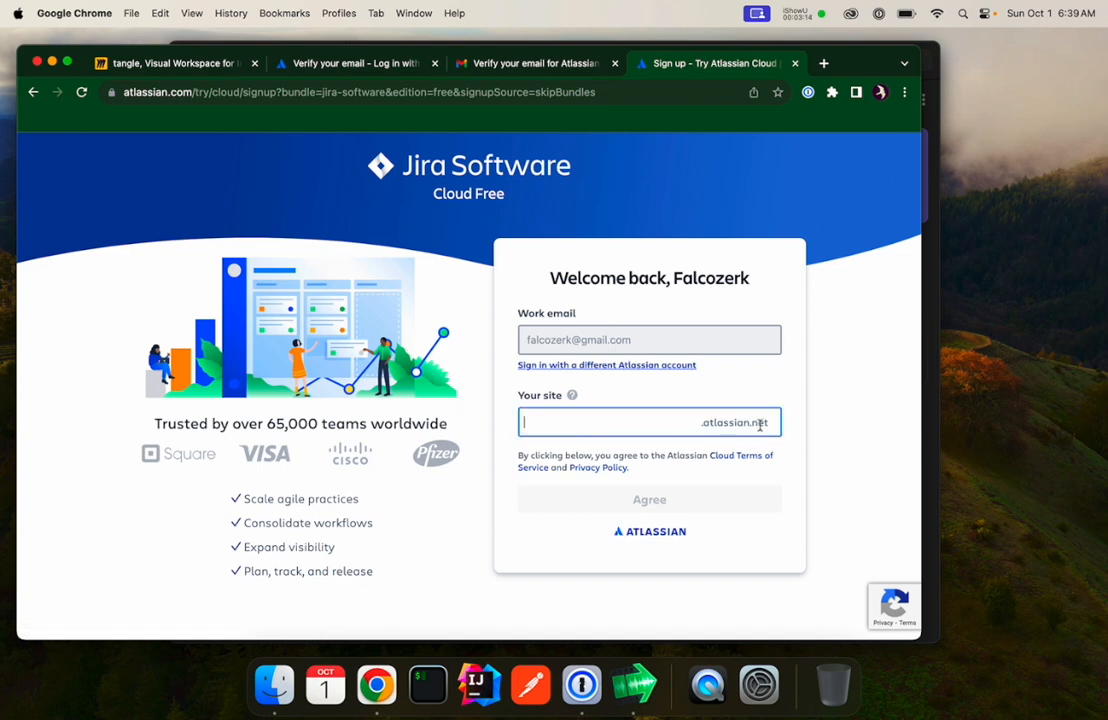
pyautogui.write('fa')
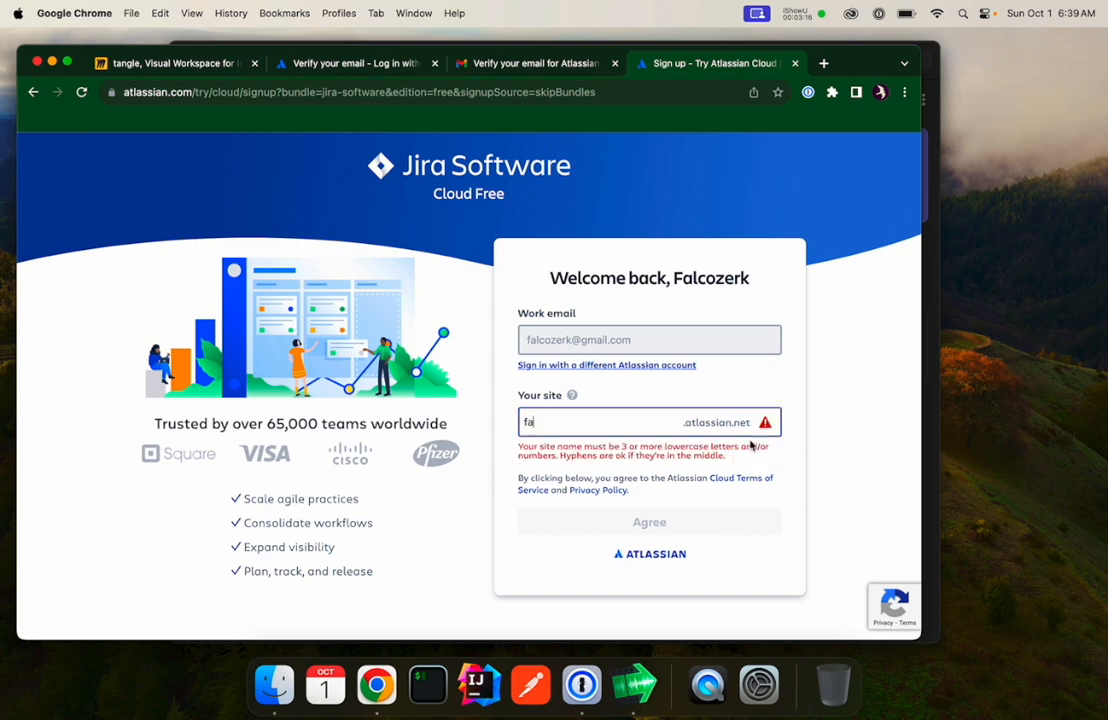
pyautogui.write('lcozerk')
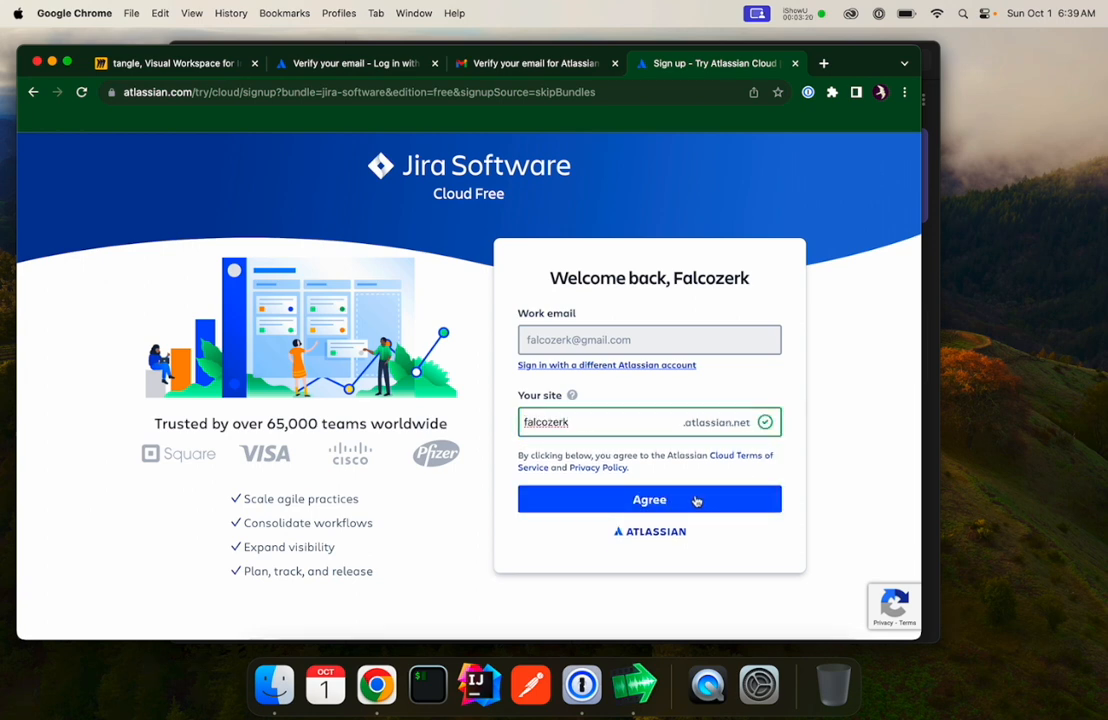
pyautogui.click(698, 499)
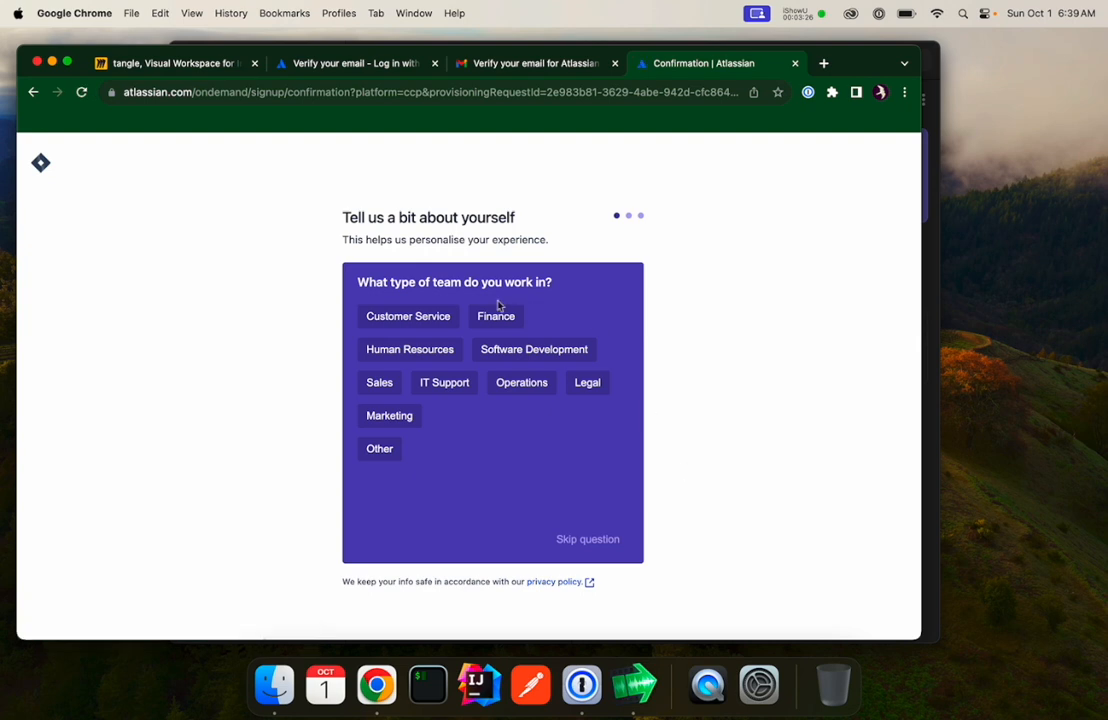
# Skip all three onboarding survey questions.
pyautogui.click(588, 541)
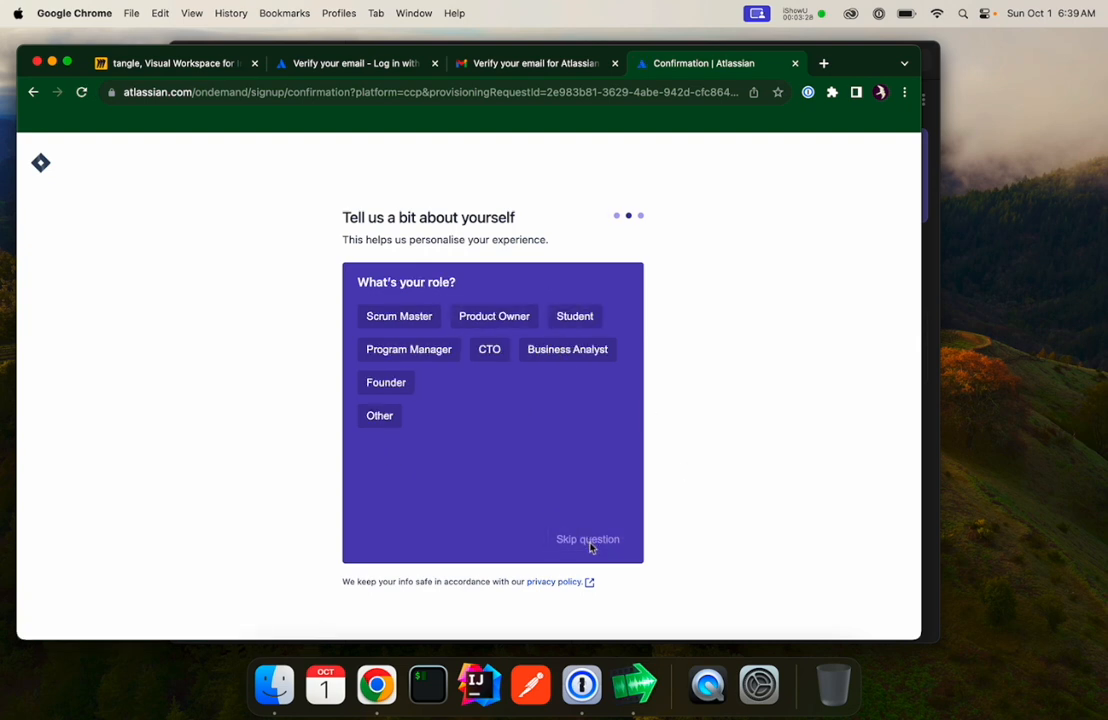
pyautogui.click(589, 543)
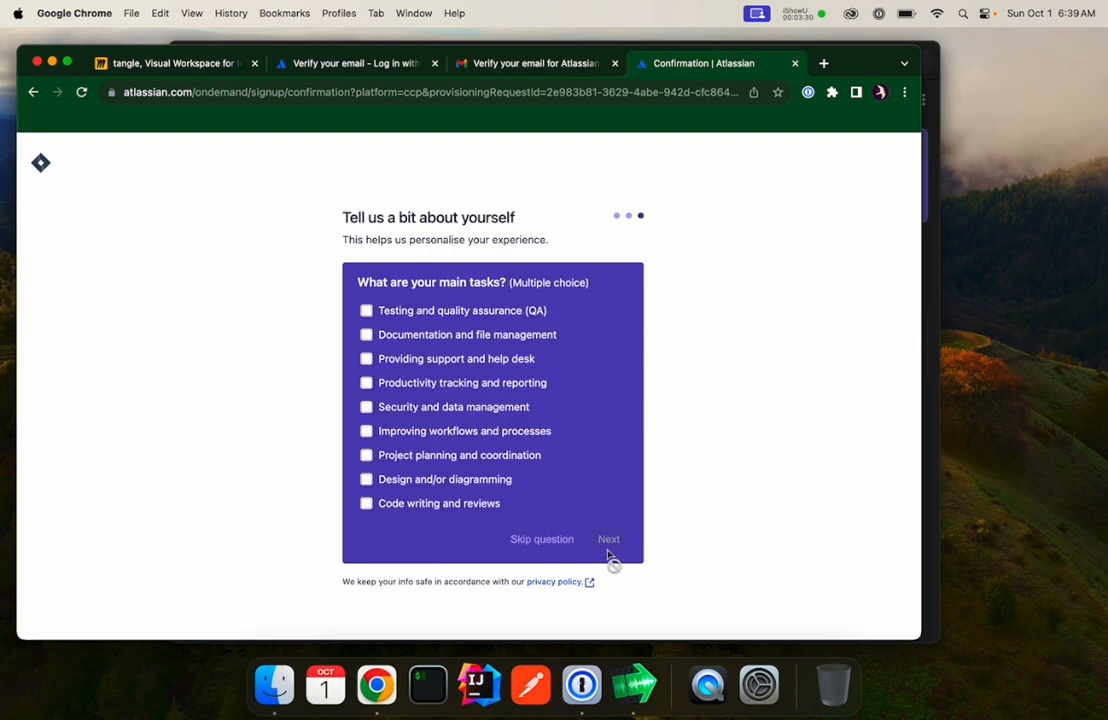
pyautogui.click(551, 541)
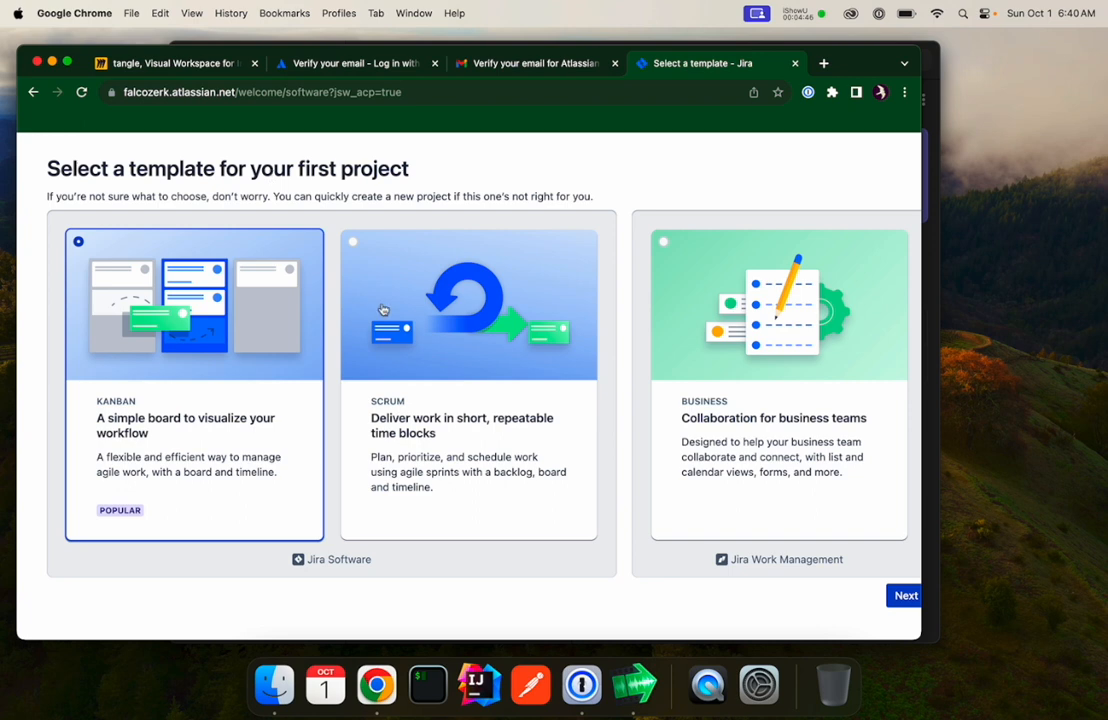
# Choose the Scrum template for the first project and proceed.
pyautogui.click(465, 431)
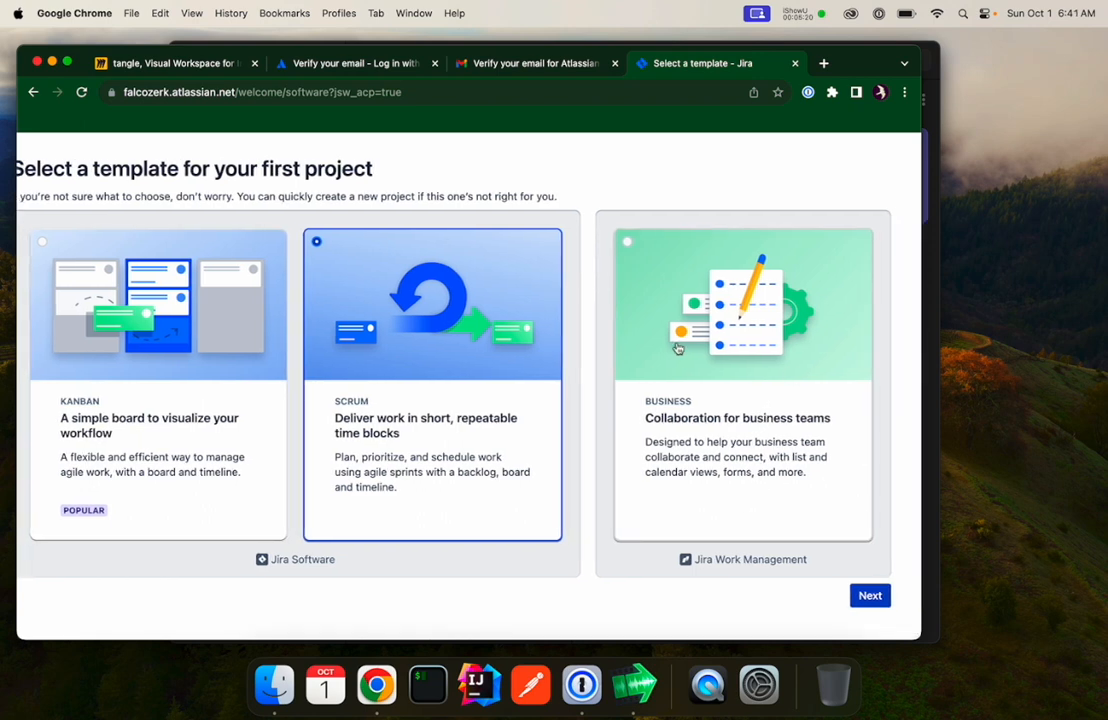
pyautogui.click(869, 597)
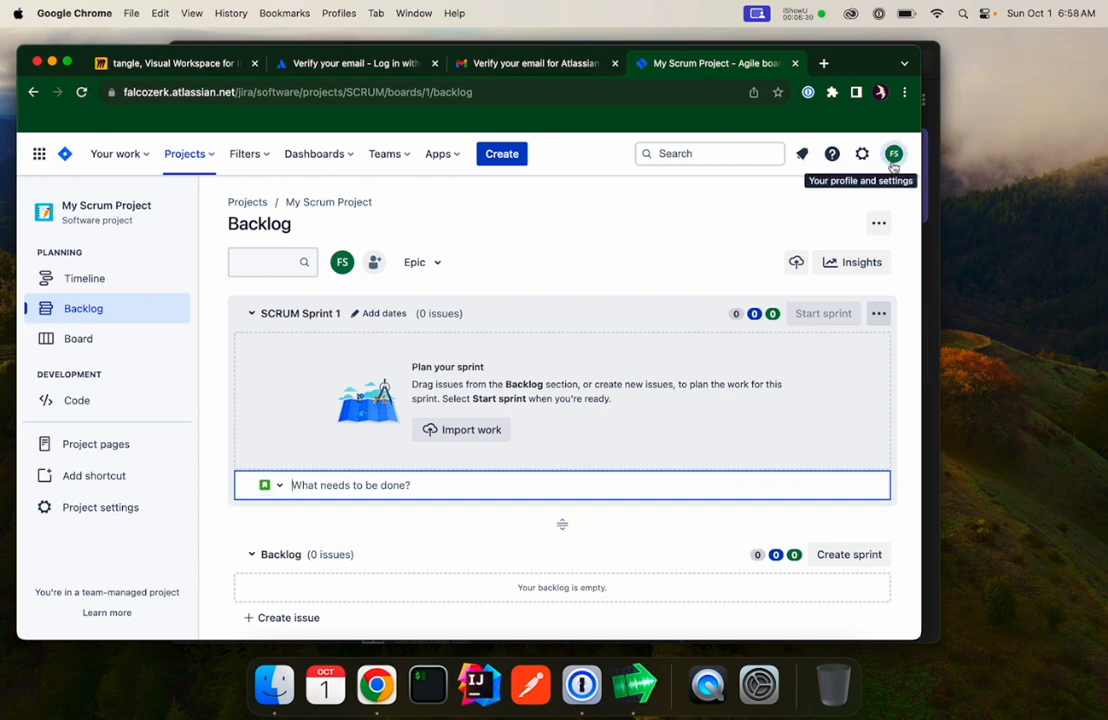
# Open account management and upload falcozerkLogo.png from Downloads as the profile photo.
pyautogui.click(893, 157)
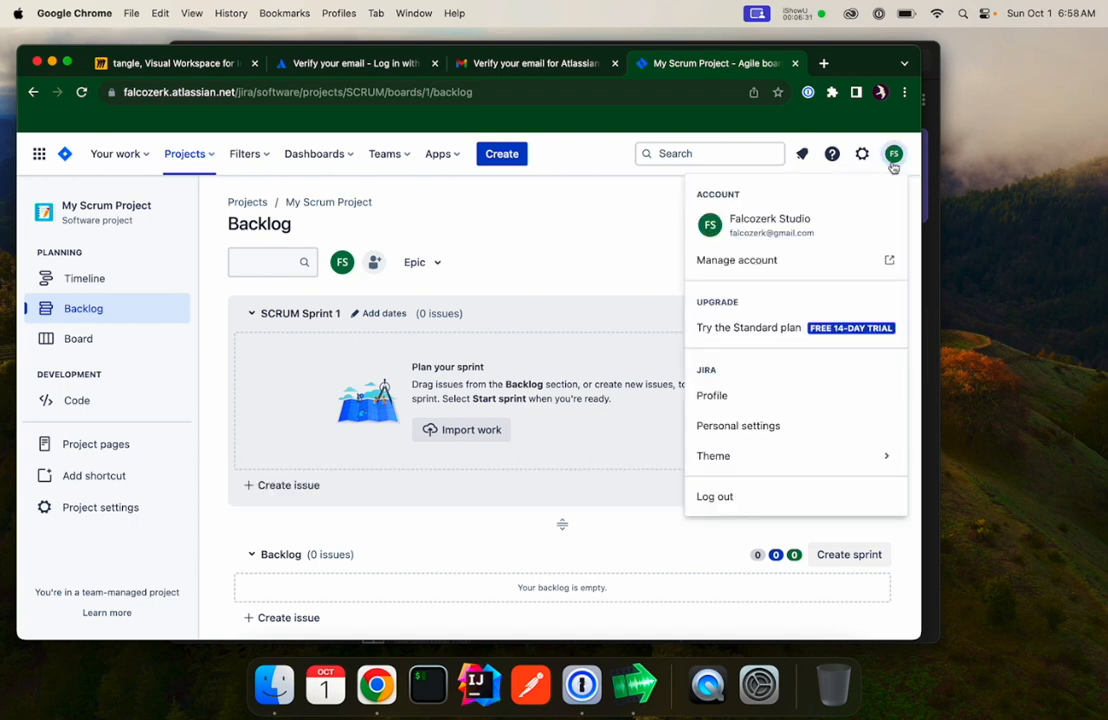
pyautogui.click(728, 260)
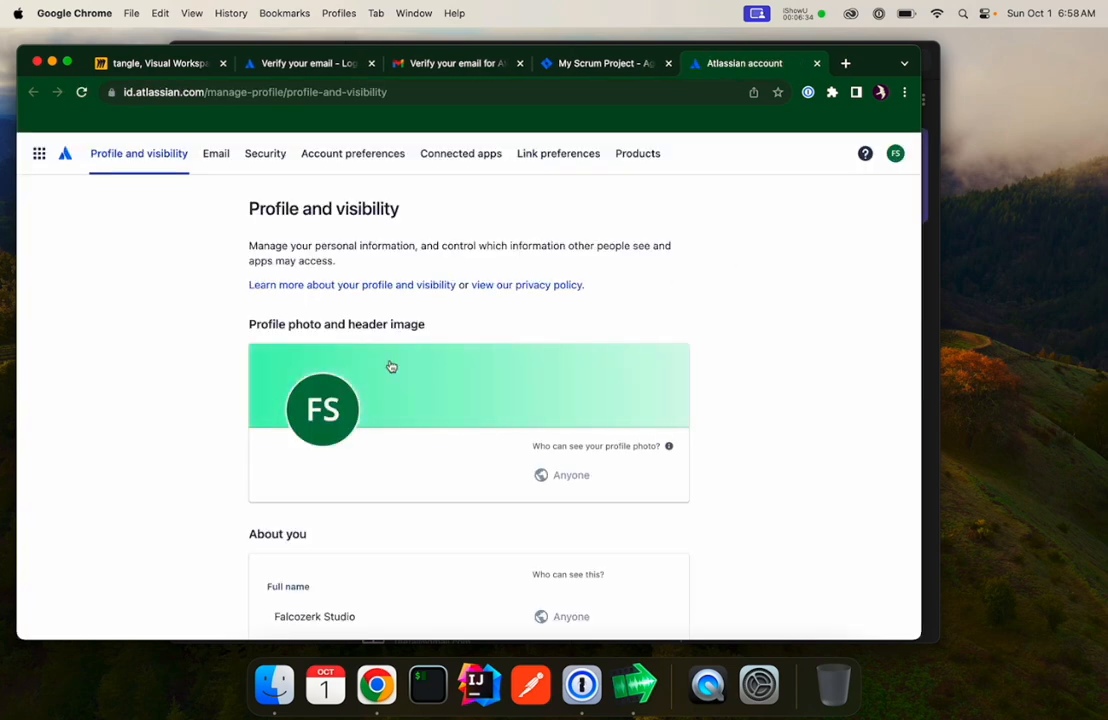
pyautogui.click(323, 414)
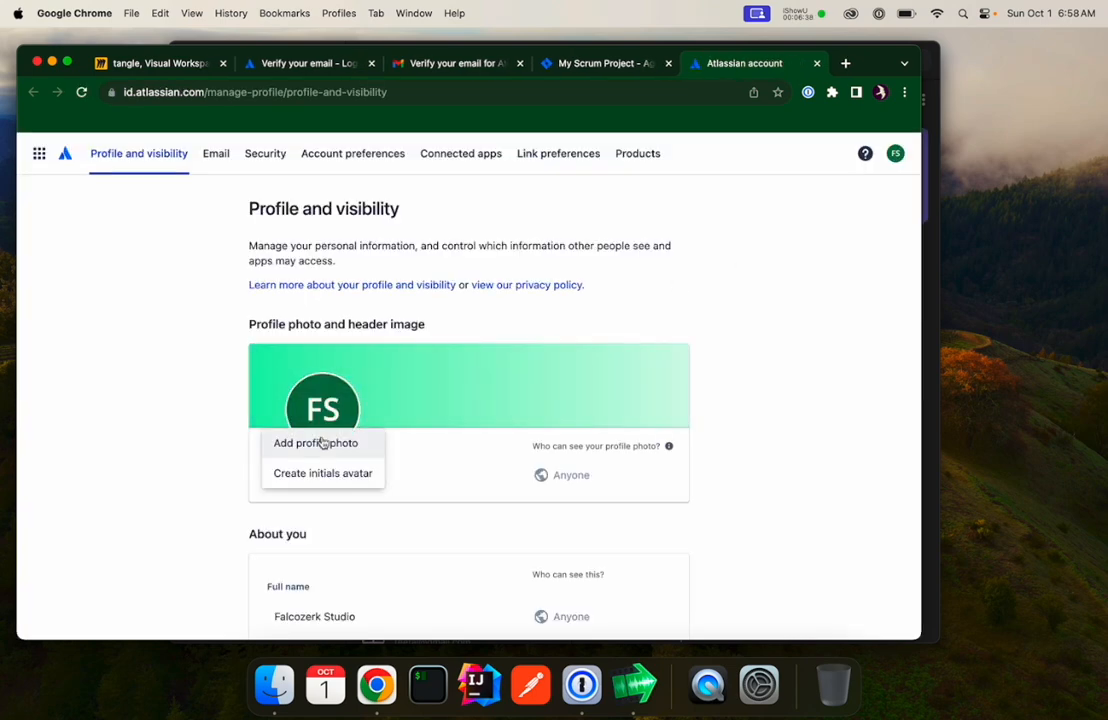
pyautogui.click(322, 443)
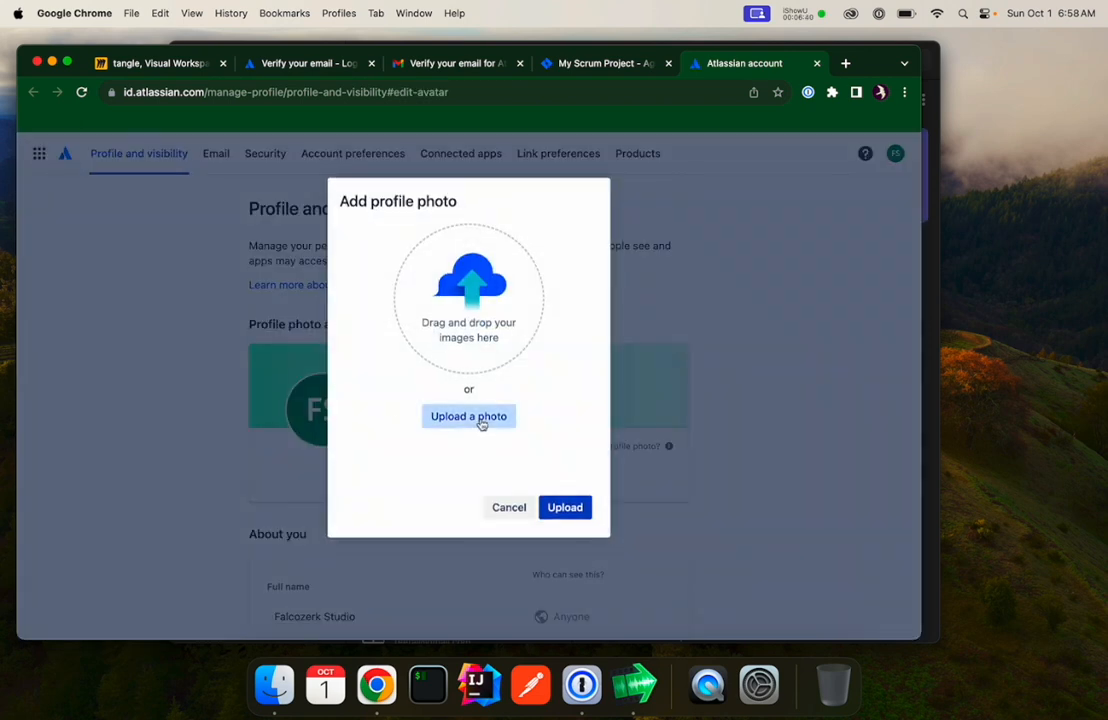
pyautogui.click(481, 424)
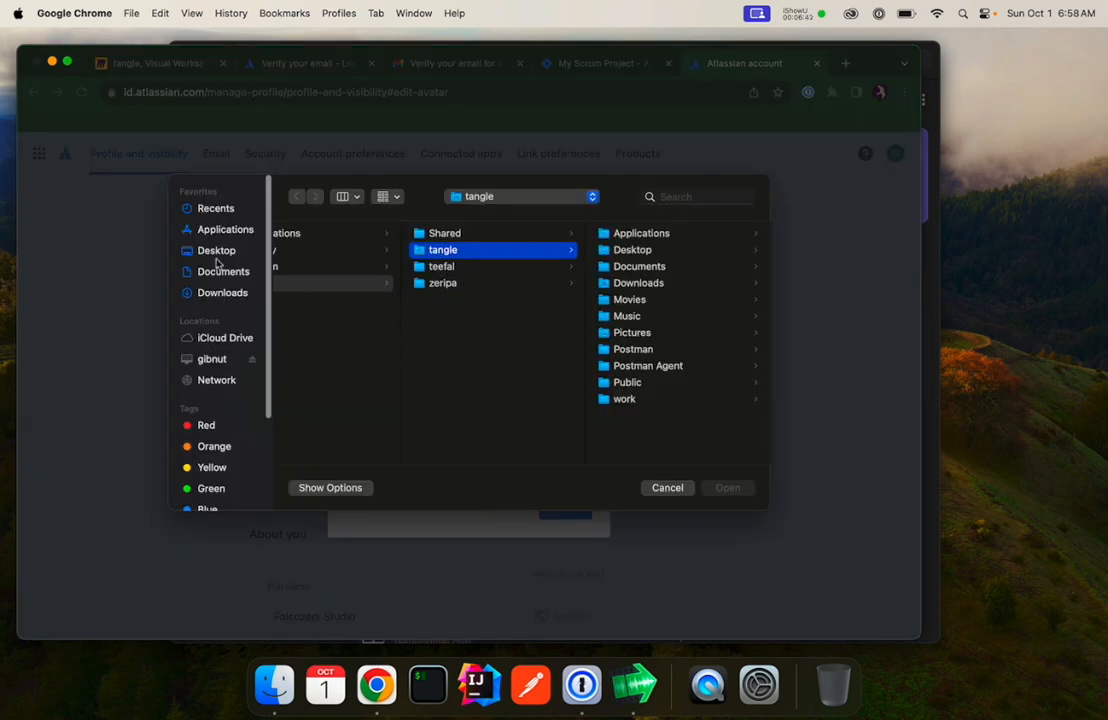
pyautogui.click(222, 271)
pyautogui.click(222, 292)
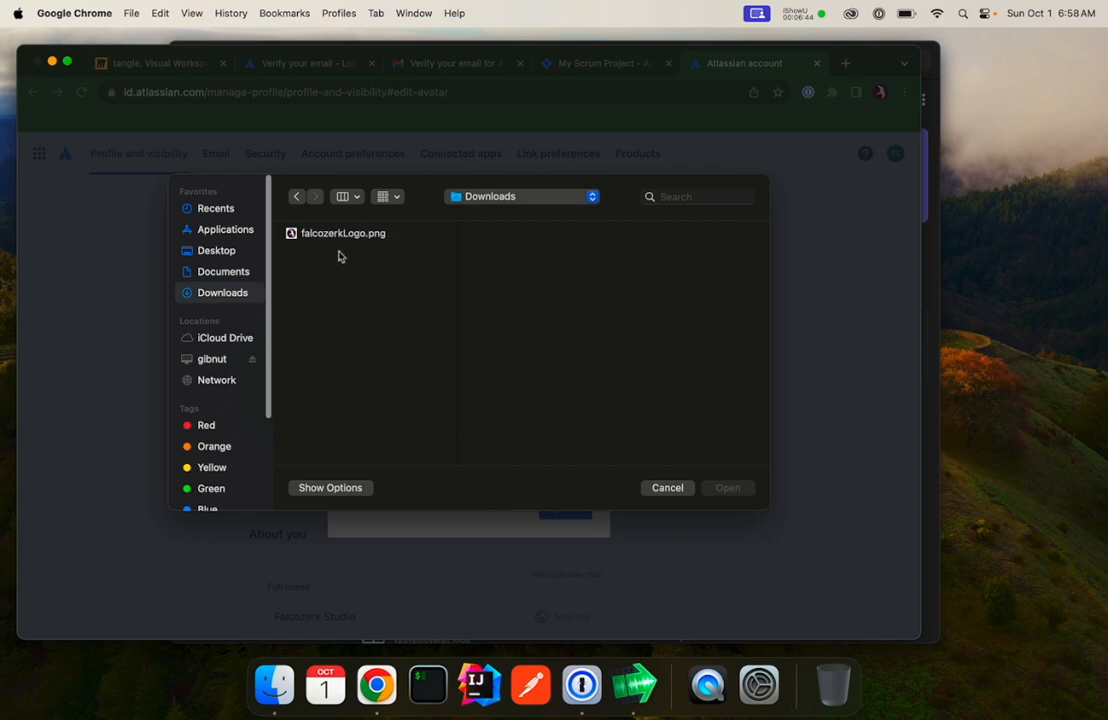
pyautogui.doubleClick(347, 234)
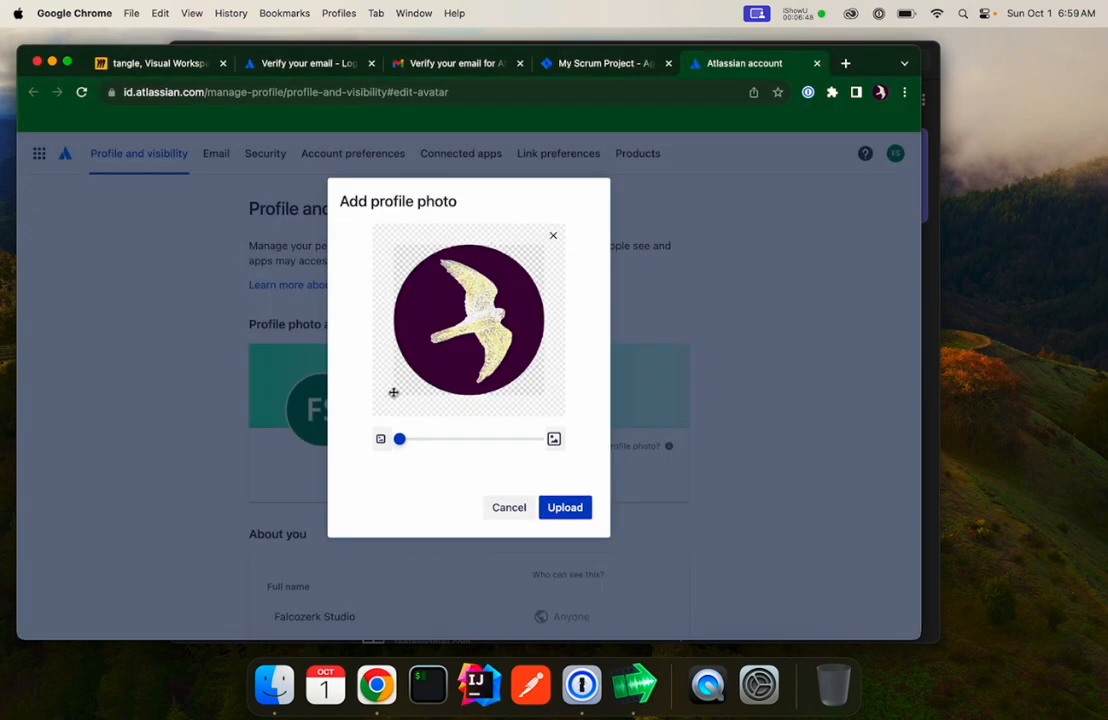
pyautogui.moveTo(399, 439)
pyautogui.mouseDown()
pyautogui.moveTo(415, 440)
pyautogui.moveTo(386, 440)
pyautogui.mouseUp()
pyautogui.click(577, 510)
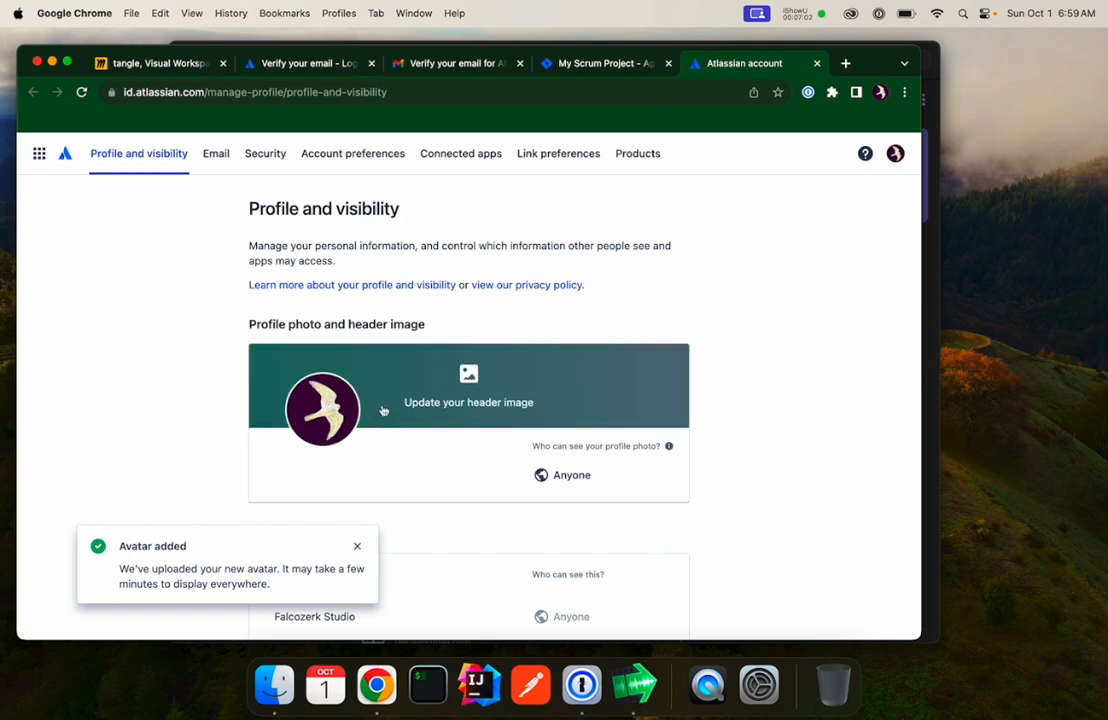
# Return to the Jira project and browse the available Jira settings categories.
pyautogui.scroll(-10, 396, 420)
pyautogui.click(672, 57)
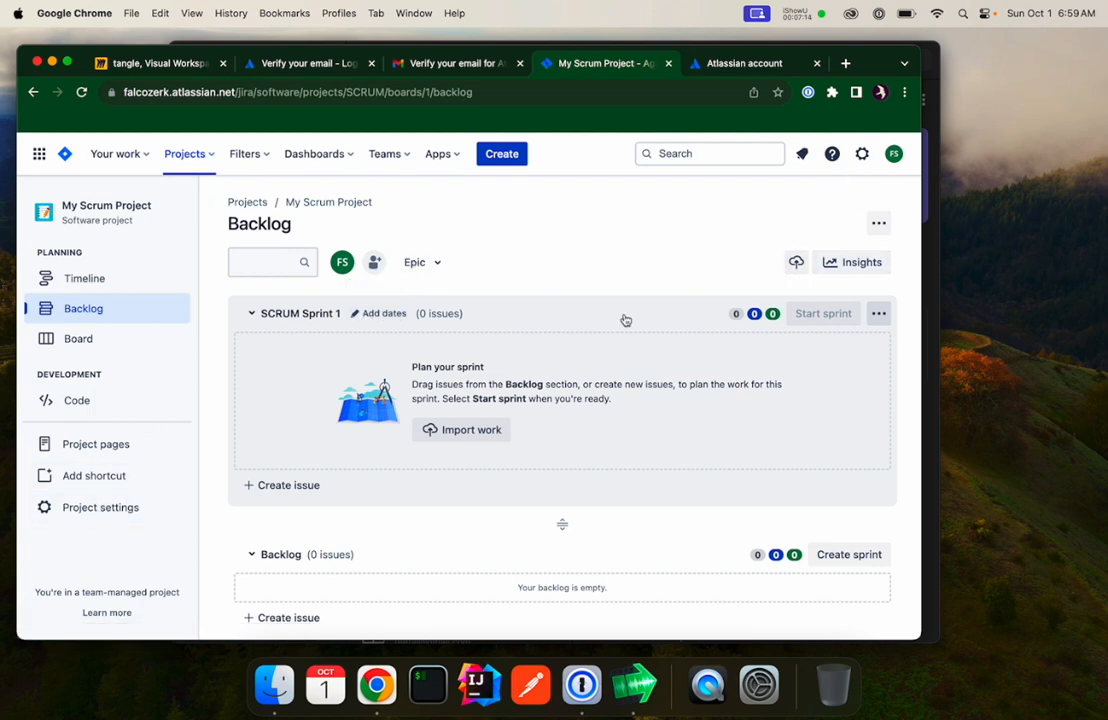
pyautogui.click(862, 153)
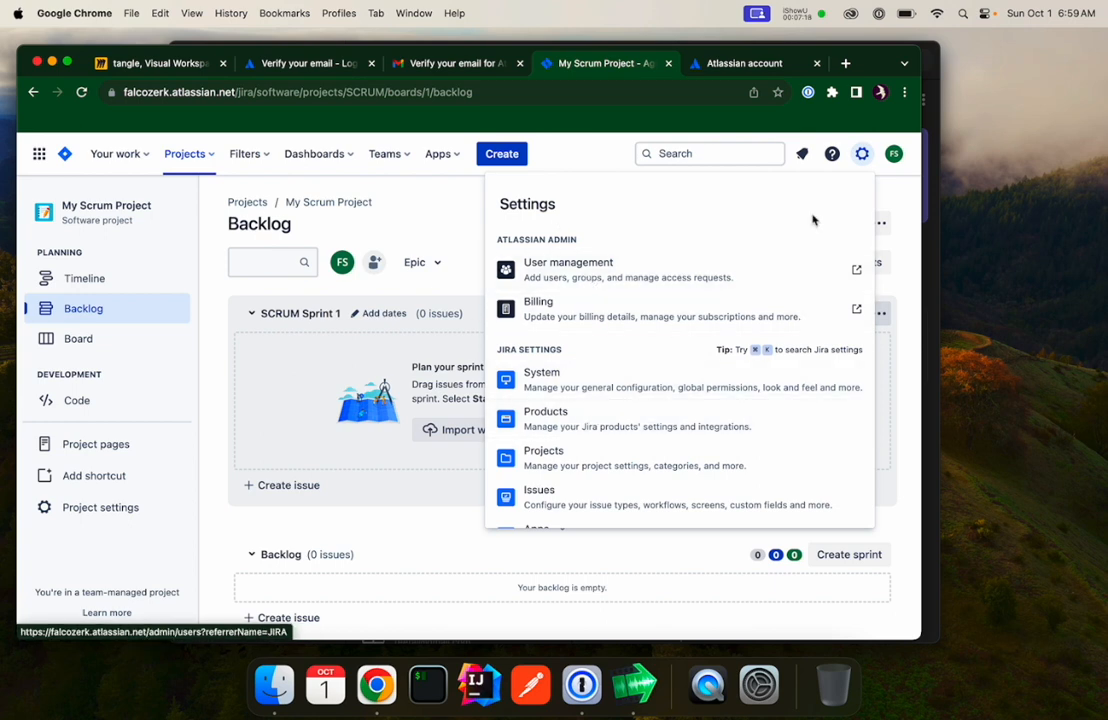
pyautogui.scroll(-1, 593, 412)
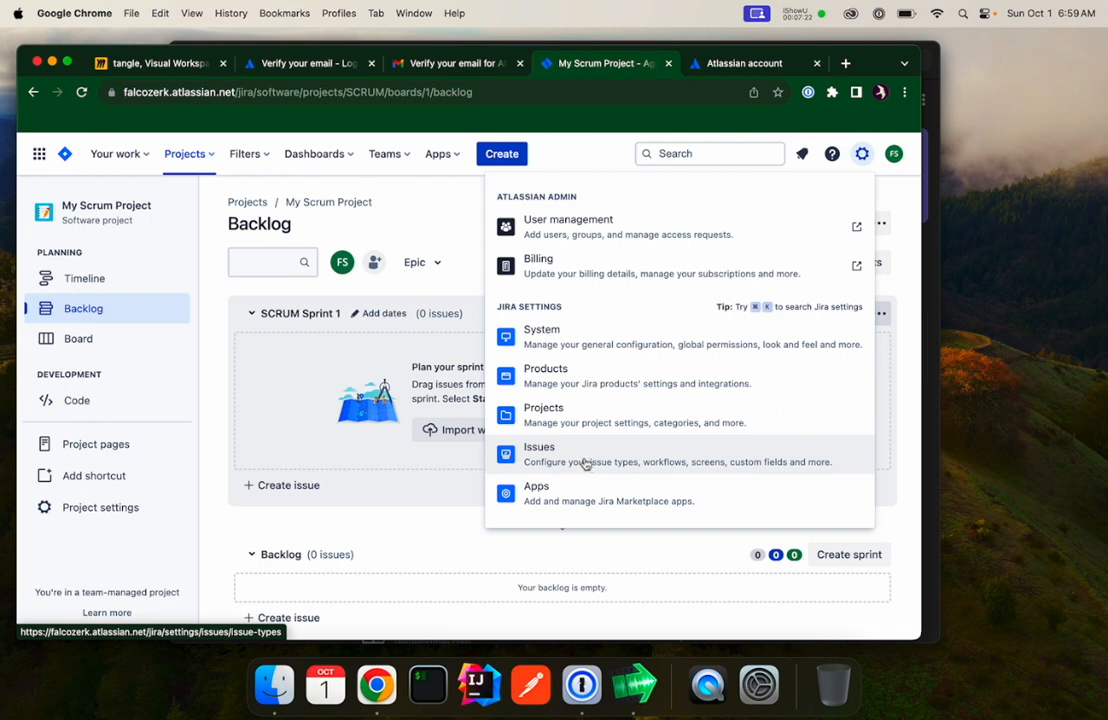
pyautogui.scroll(-1, 586, 467)
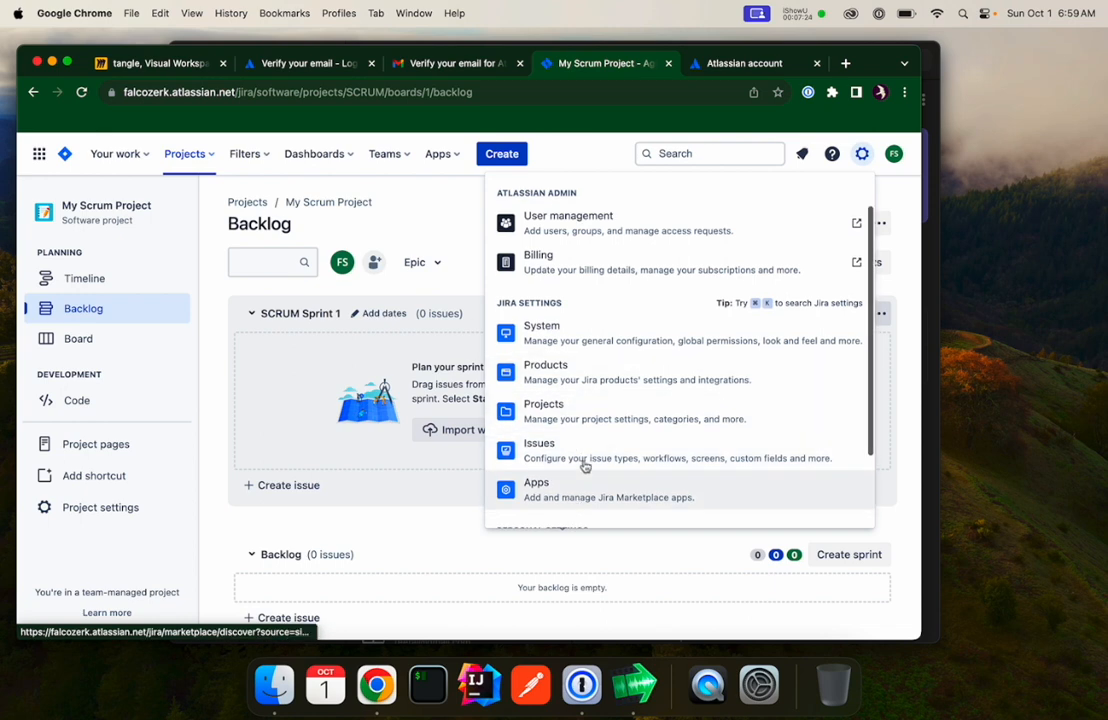
pyautogui.scroll(2, 586, 467)
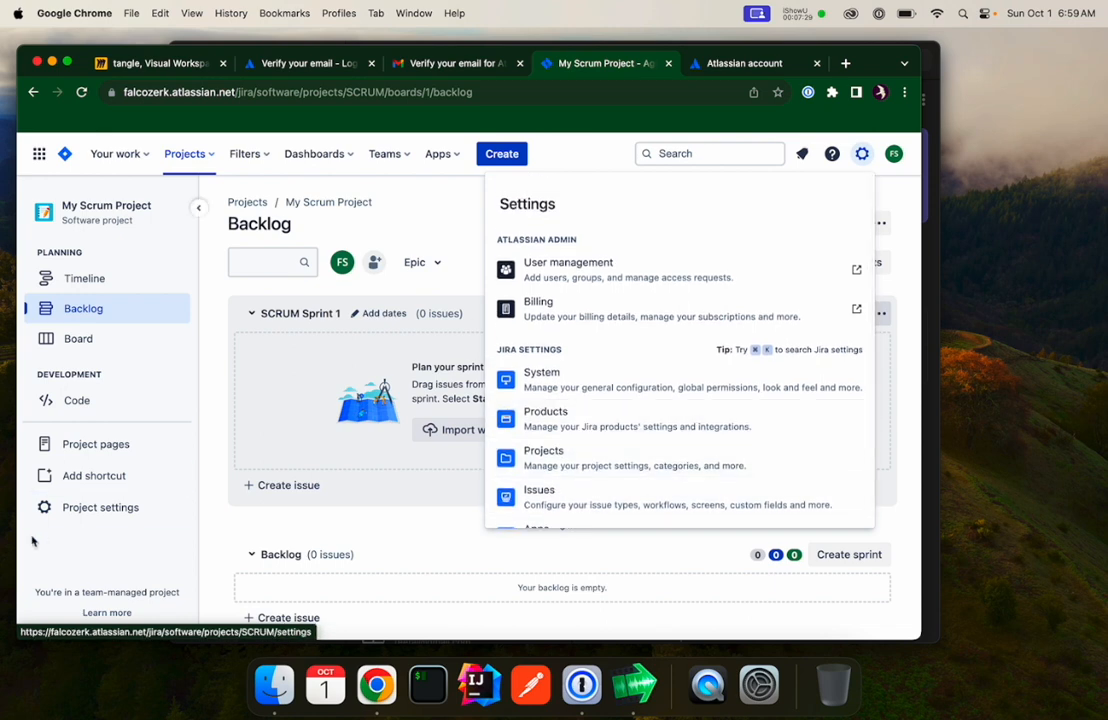
pyautogui.click(31, 541)
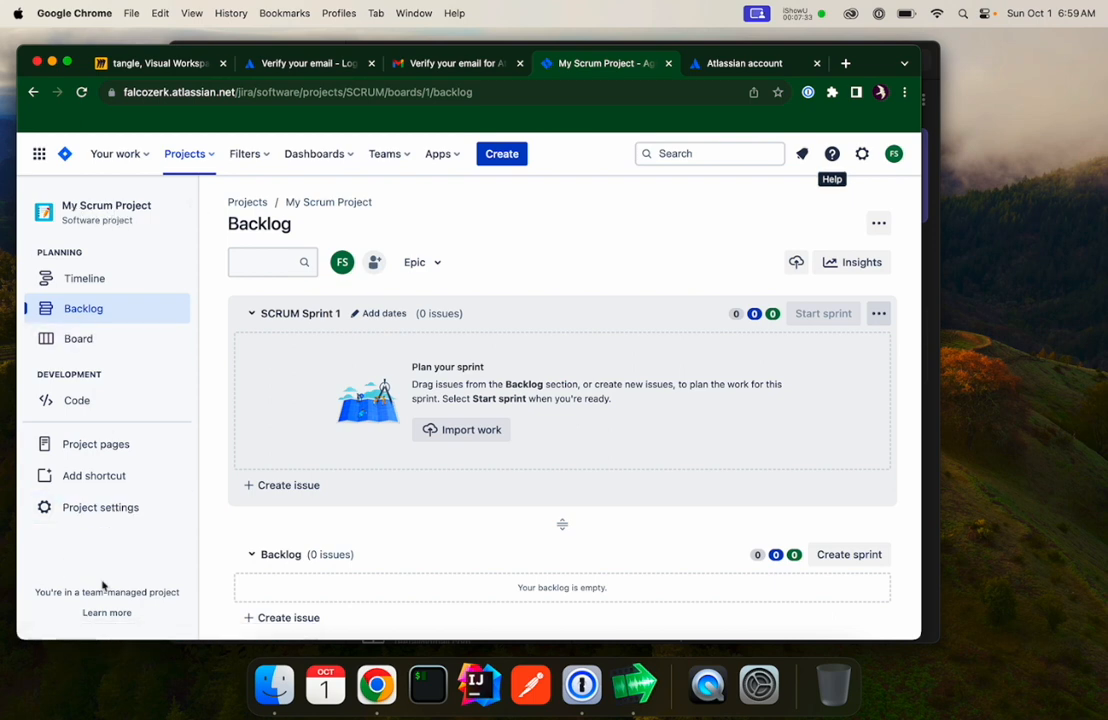
# Open the project settings and rename the project to Big Fractal Tangle.
pyautogui.click(108, 507)
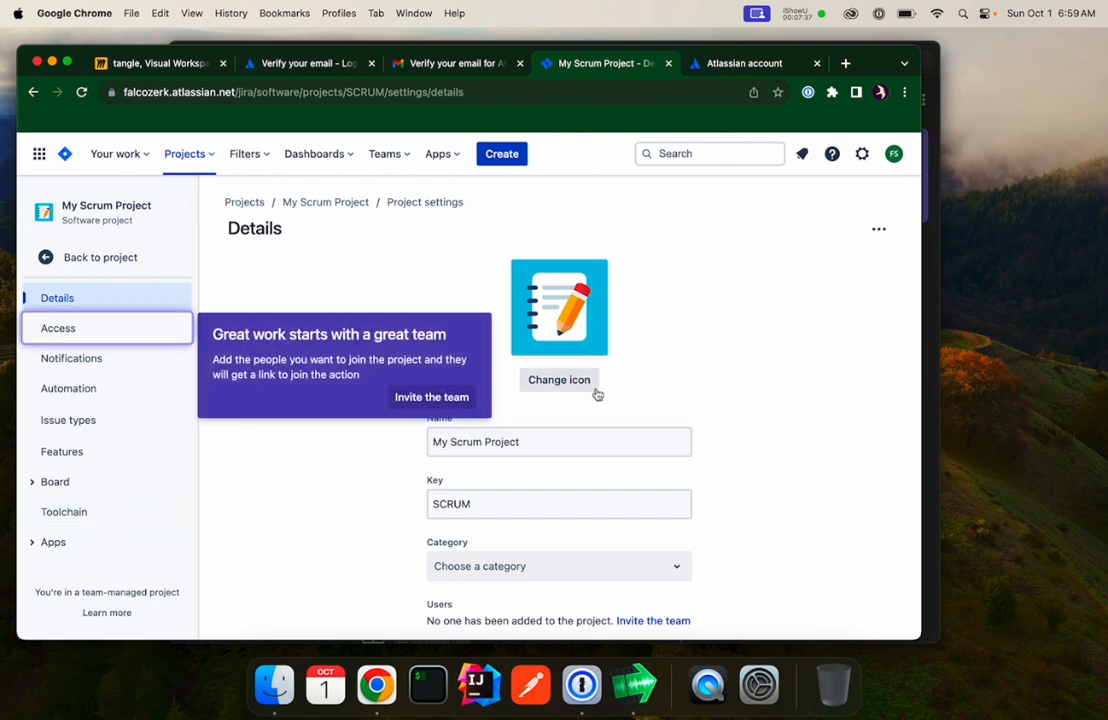
pyautogui.tripleClick(539, 443)
pyautogui.write('Big Fractal Tangle')
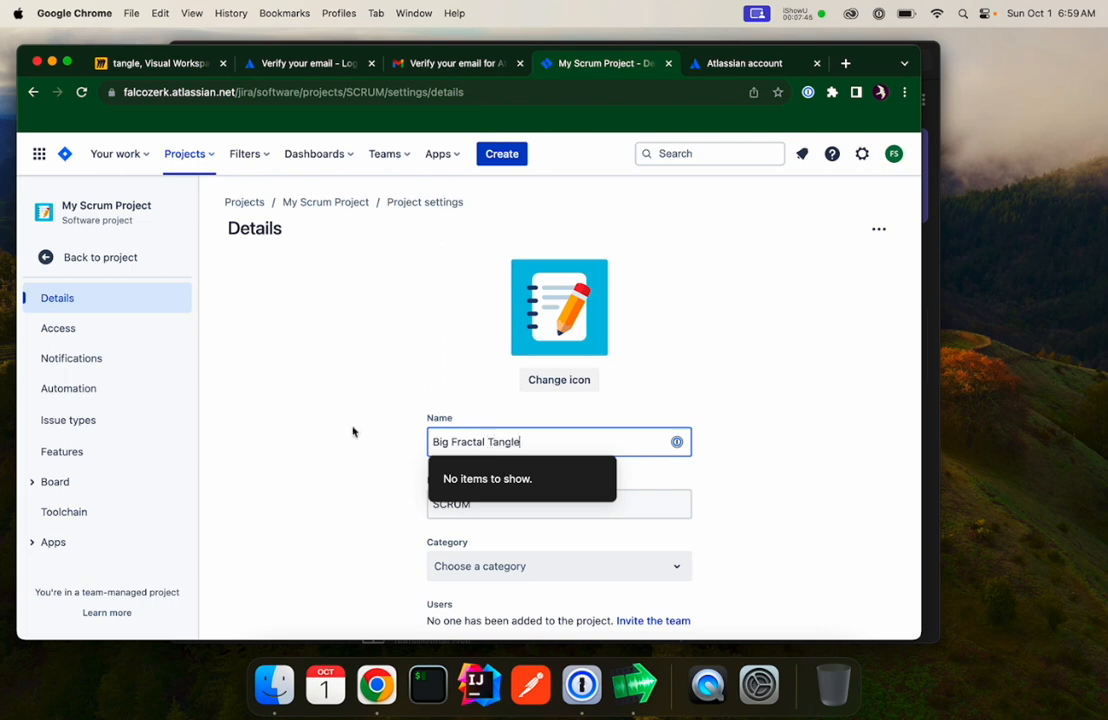
pyautogui.click(345, 432)
# Change the project key to TAN.
pyautogui.click(509, 508)
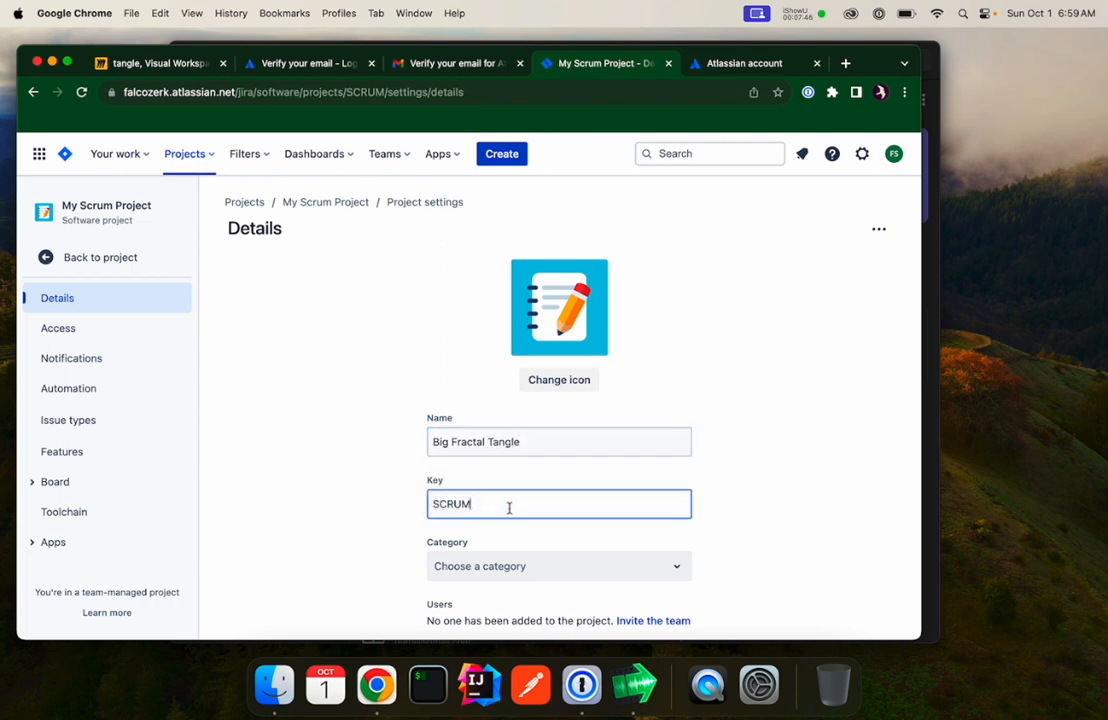
pyautogui.moveTo(509, 508); pyautogui.dragTo(364, 514)
pyautogui.scroll(-3, 366, 516)
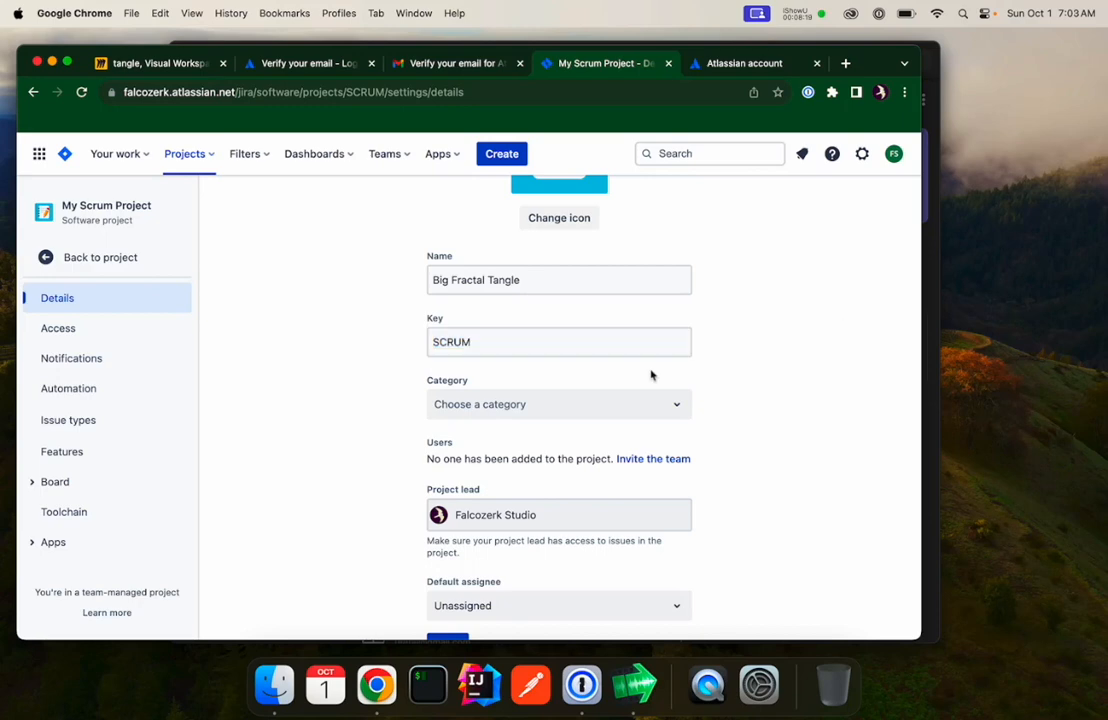
pyautogui.doubleClick(481, 345)
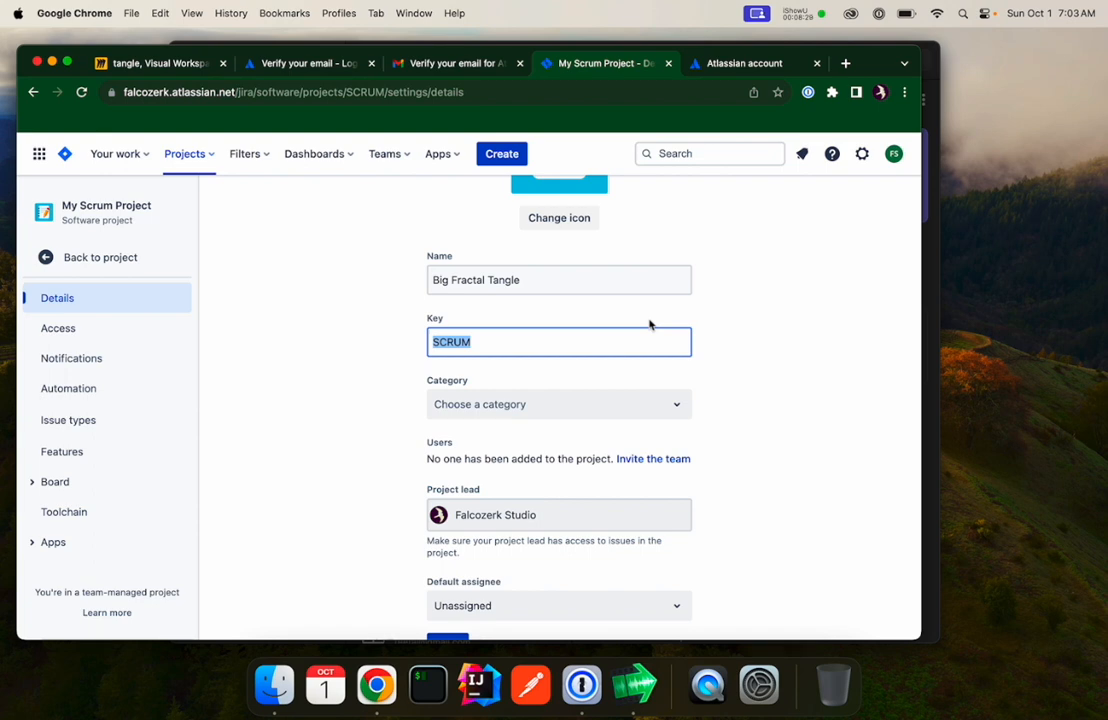
pyautogui.write('TAN')
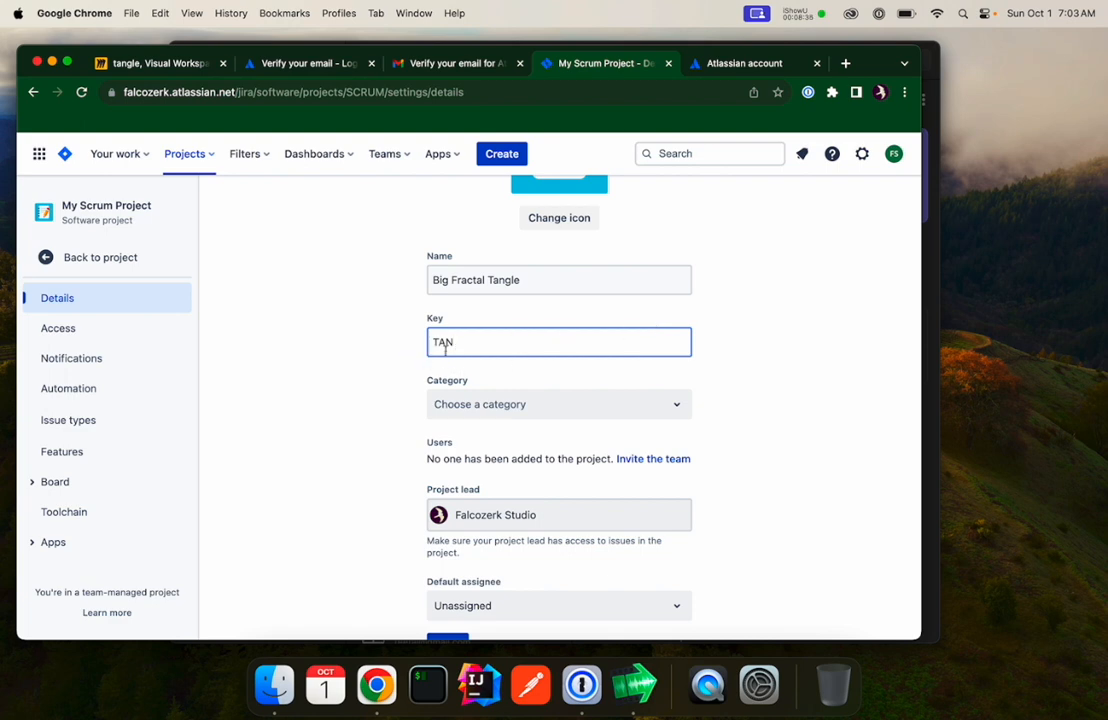
# Invite a teammate to the project by entering their e-mail address and adding them, then return to the project details.
pyautogui.scroll(-1, 383, 479)
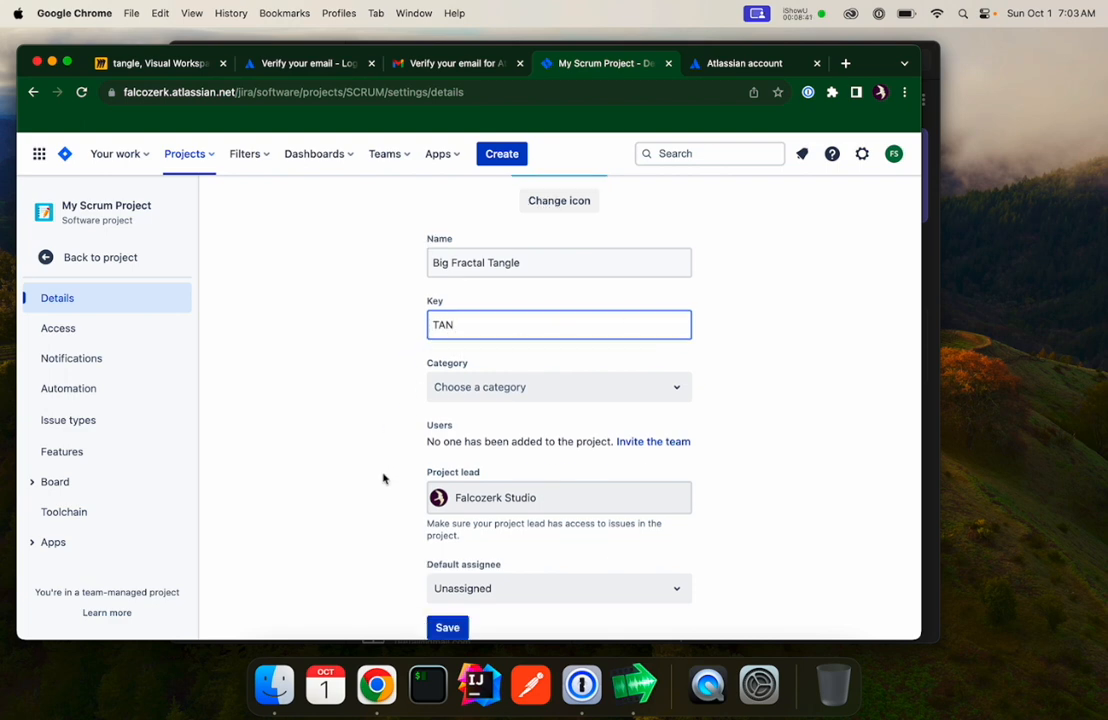
pyautogui.click(655, 442)
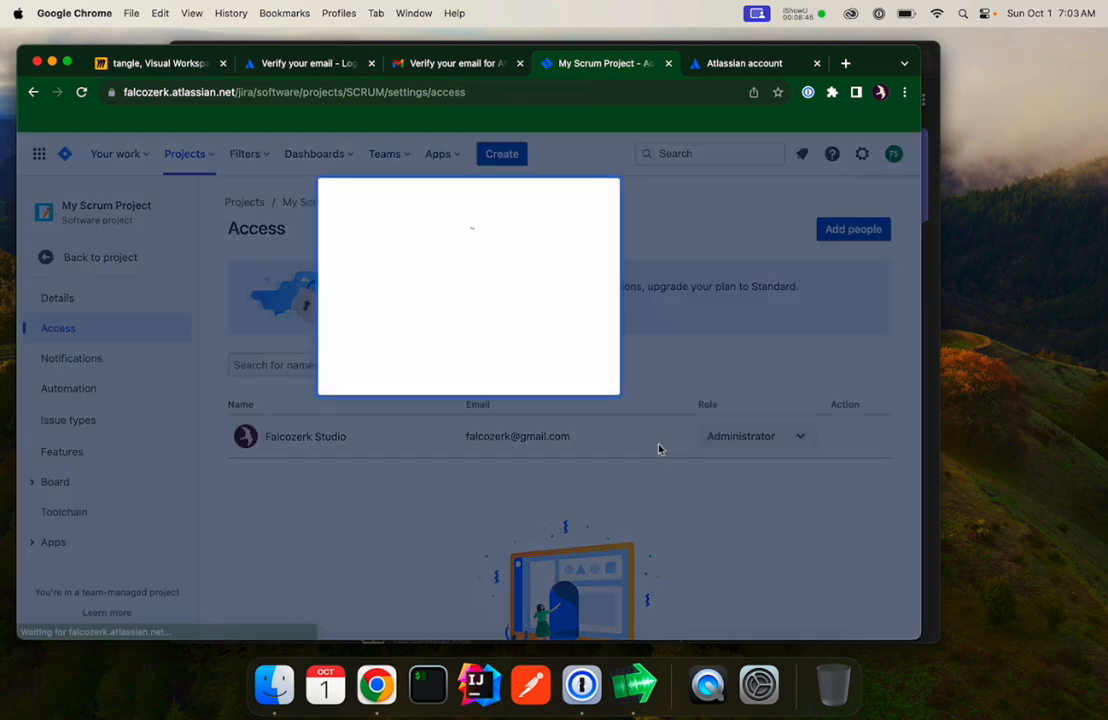
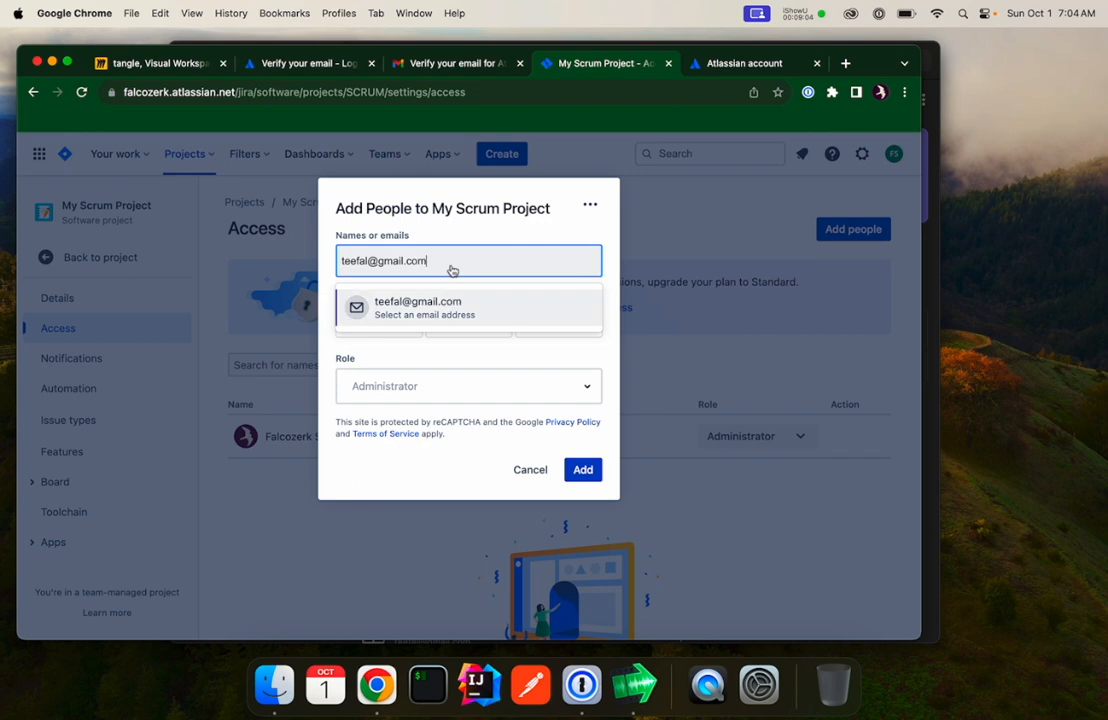
pyautogui.click(453, 308)
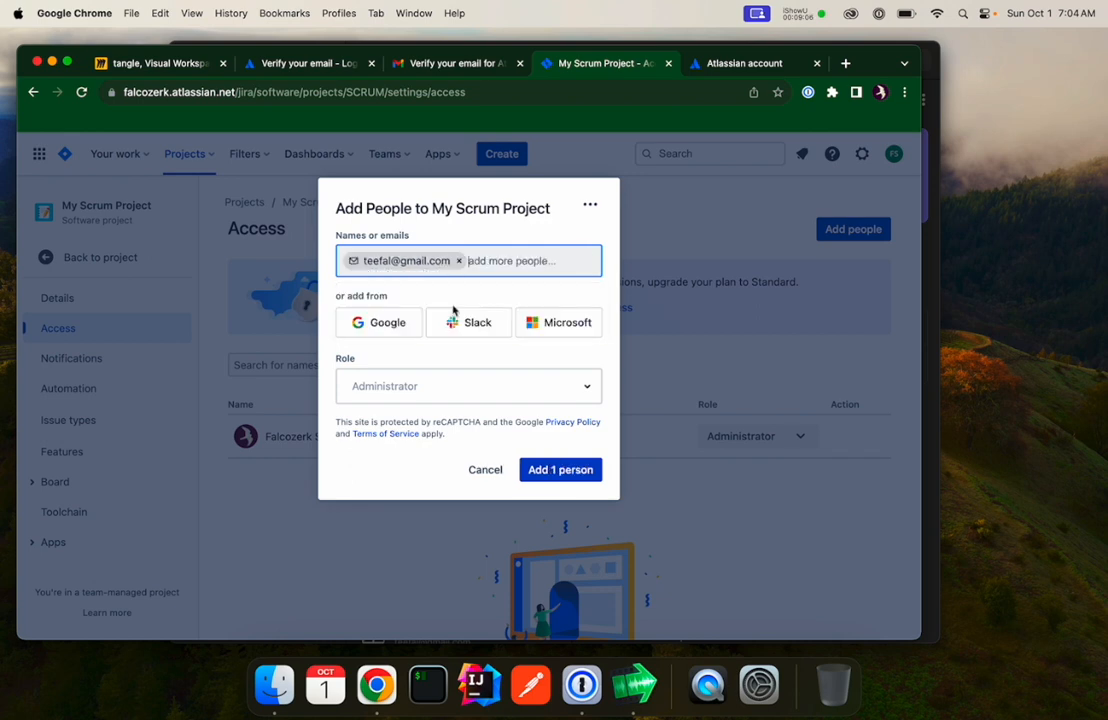
pyautogui.click(436, 385)
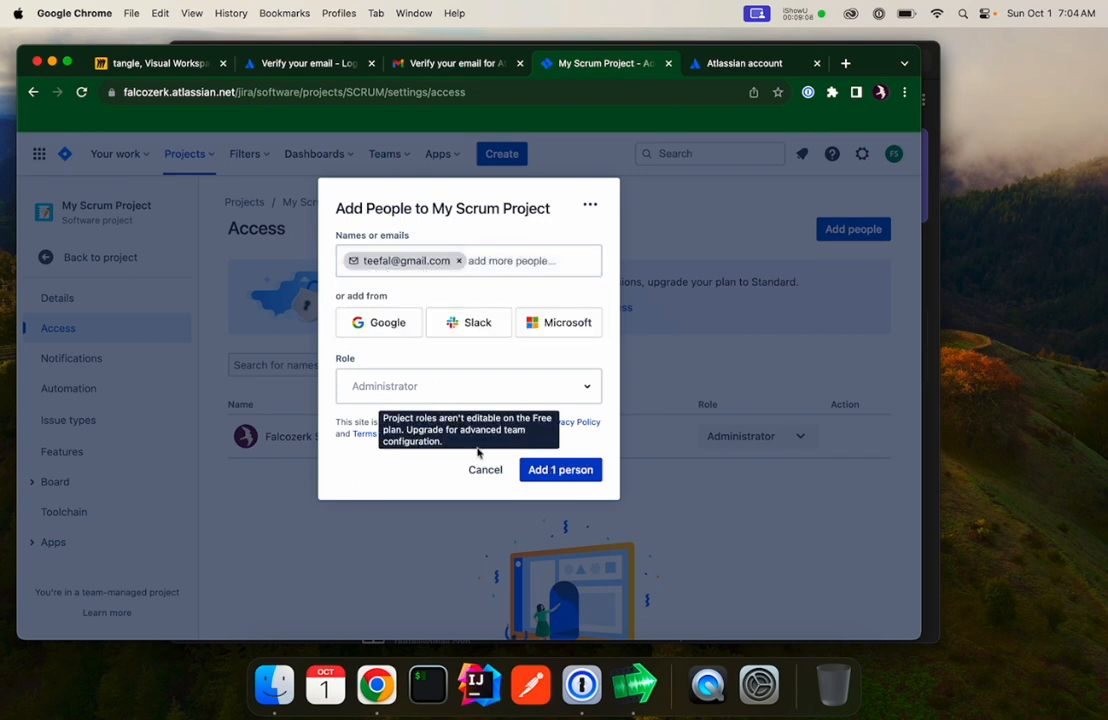
pyautogui.click(565, 472)
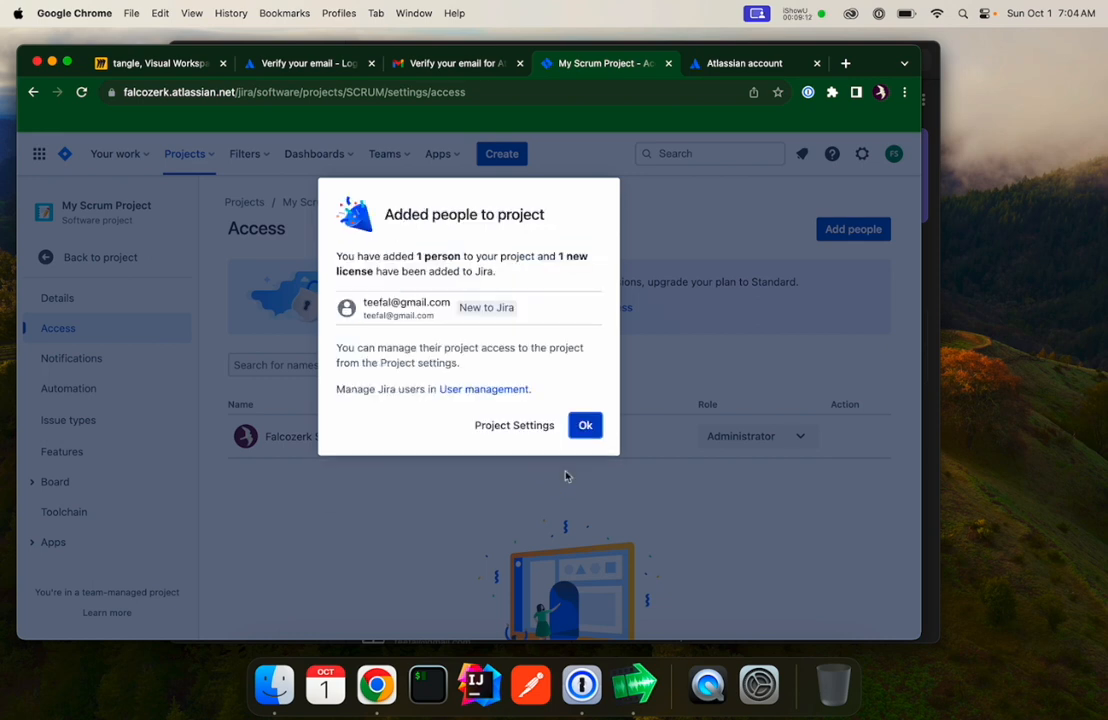
pyautogui.click(585, 425)
pyautogui.click(62, 298)
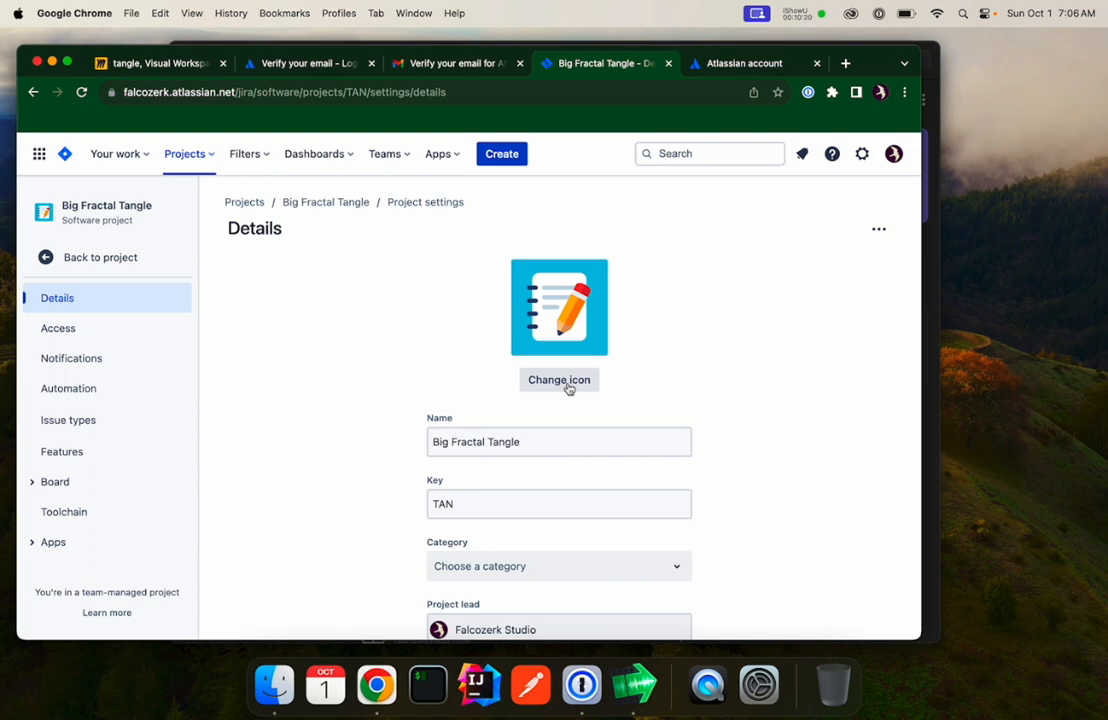
# Search the web for fractal creative commons and download the original Mandel_zoom_11_satellite_double_spiral image from Wikimedia Commons.
pyautogui.click(845, 63)
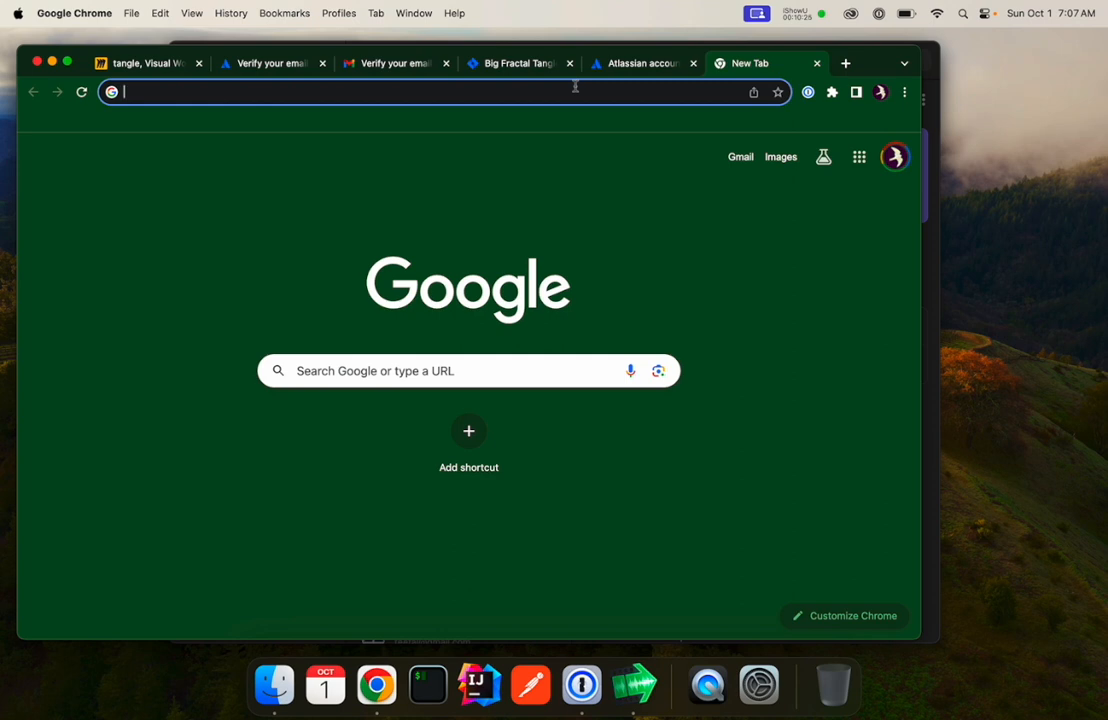
pyautogui.write('fracta')
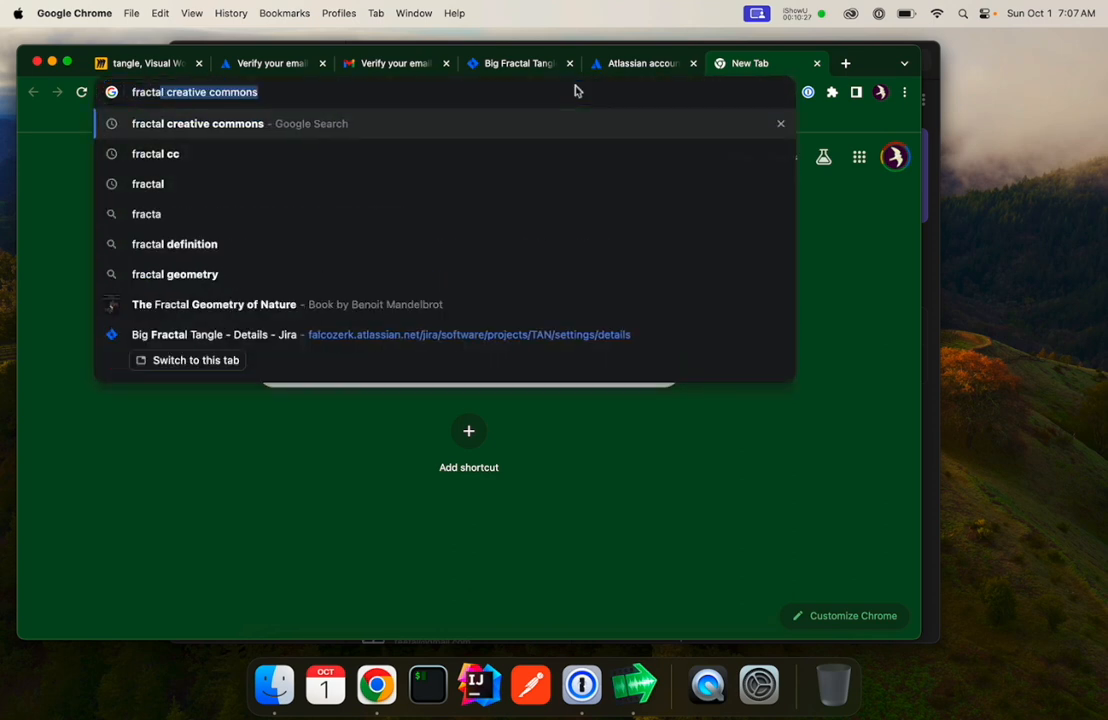
pyautogui.press('Return')
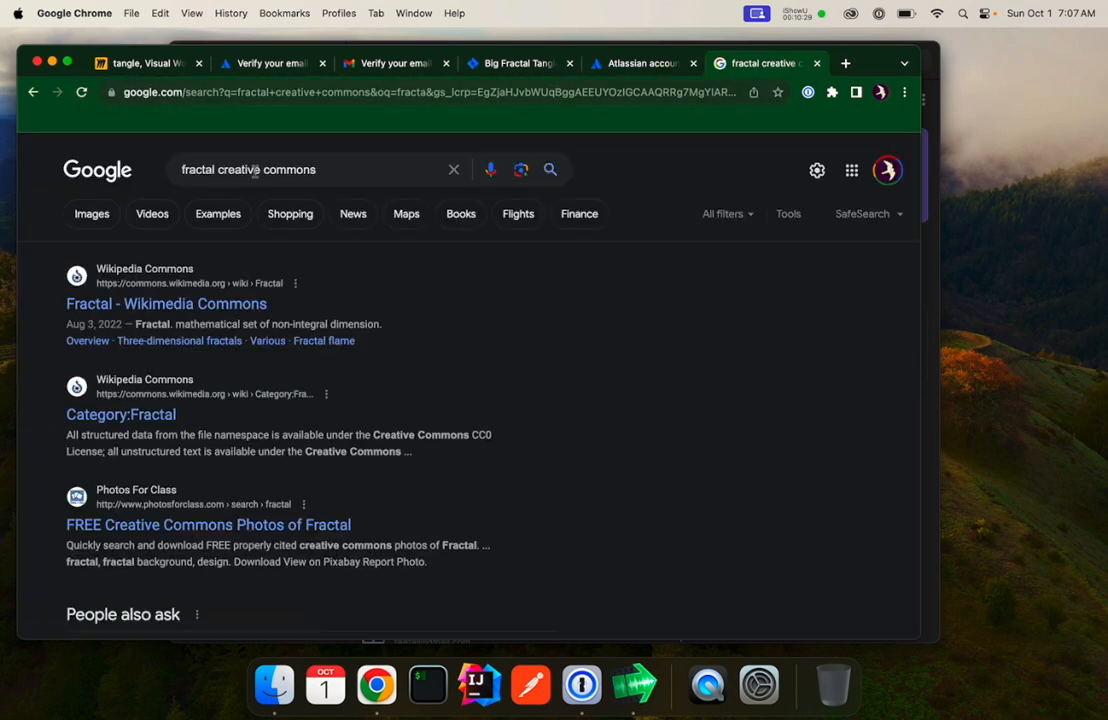
pyautogui.click(223, 305)
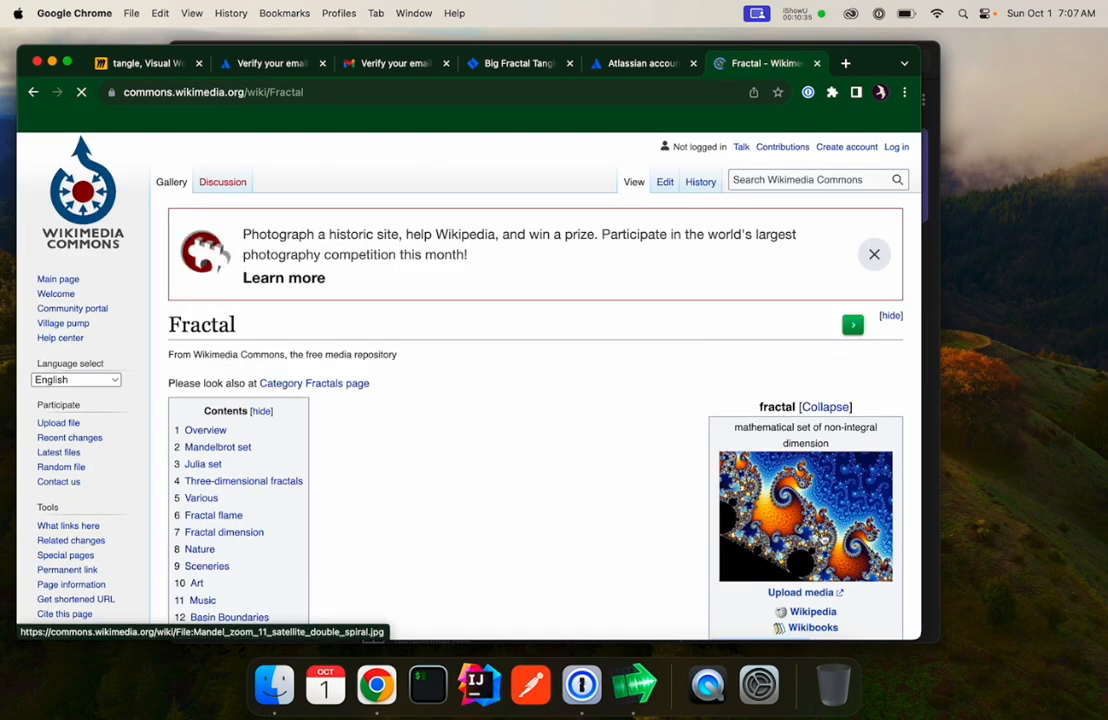
pyautogui.click(820, 532)
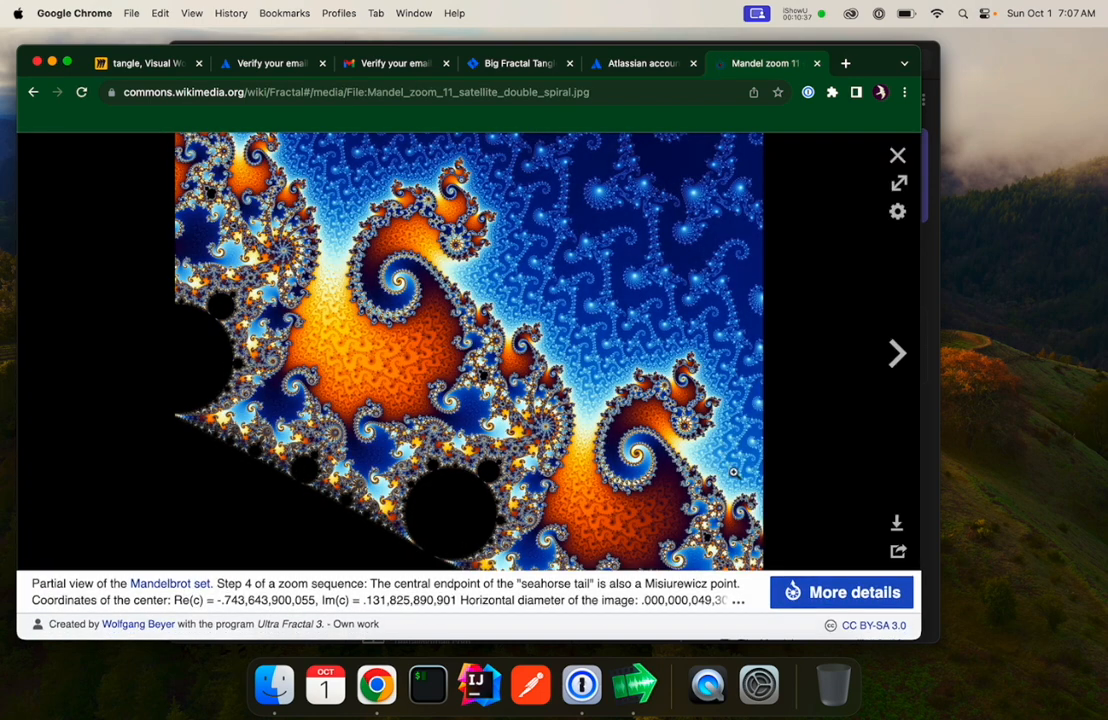
pyautogui.click(898, 524)
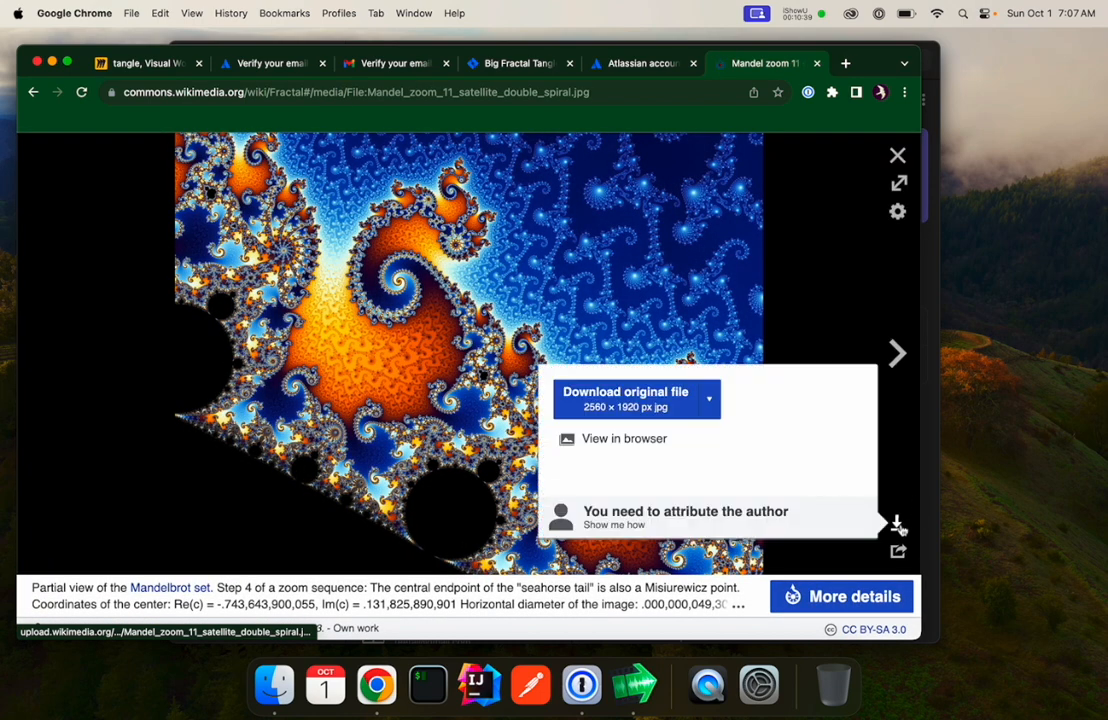
pyautogui.click(645, 400)
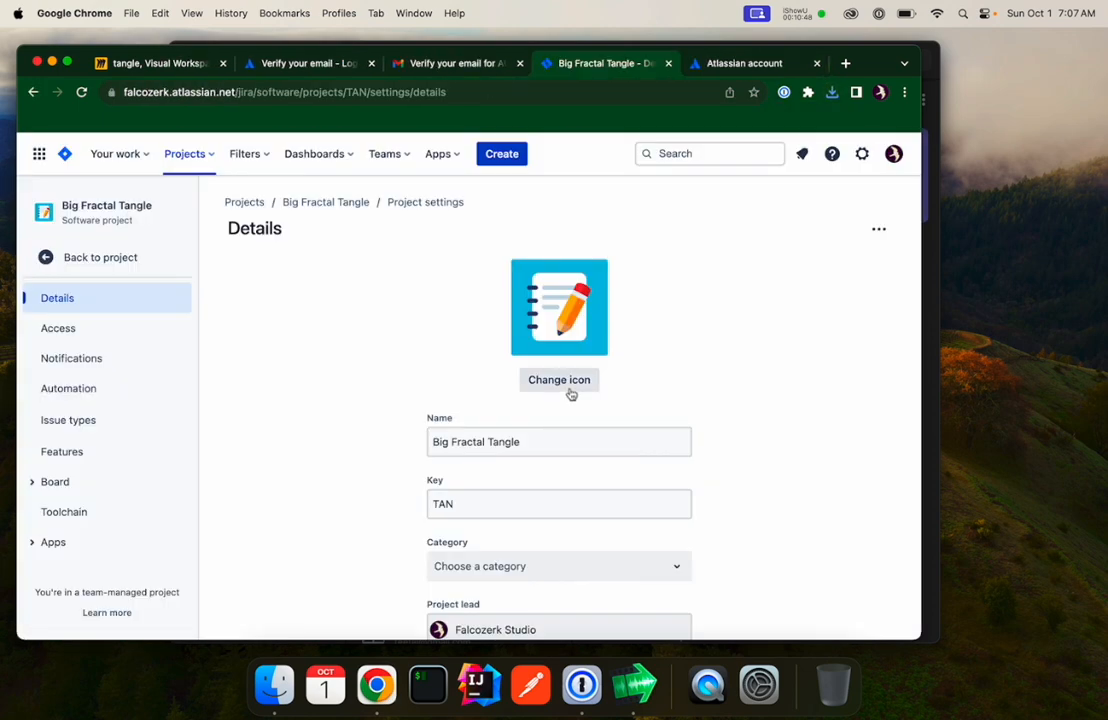
# Upload Mandel_zoom_11_satellite_double_spiral.jpg as the project icon, zoomed in fully and repositioned, and save the project details.
pyautogui.click(562, 380)
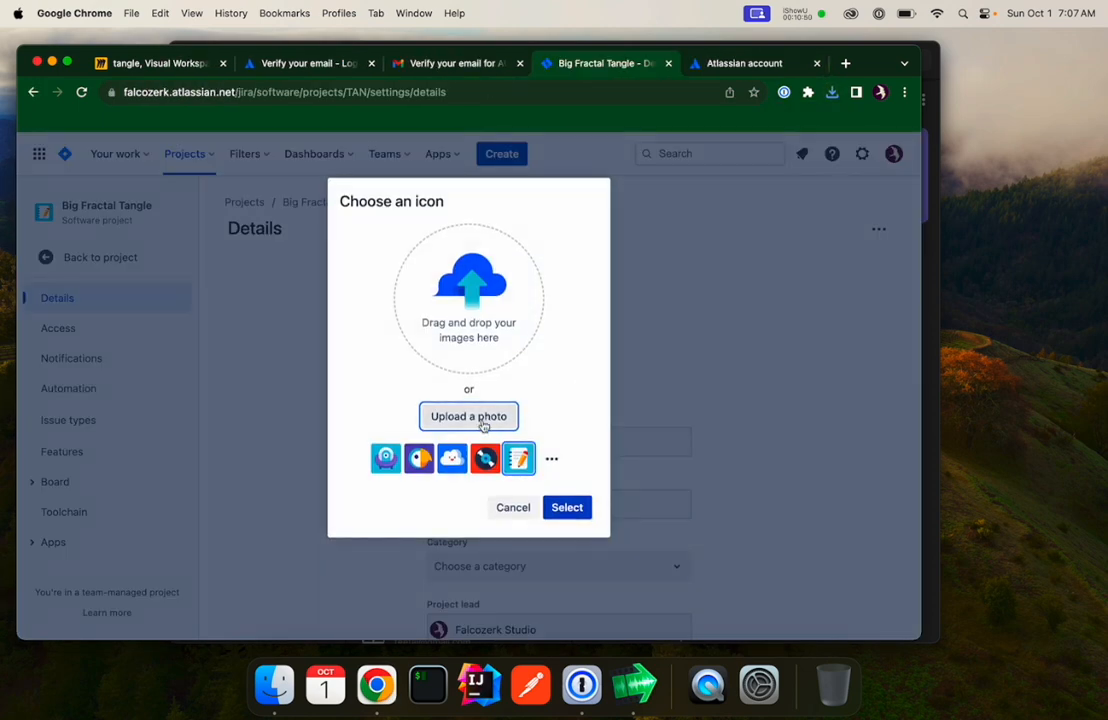
pyautogui.click(430, 416)
pyautogui.click(336, 253)
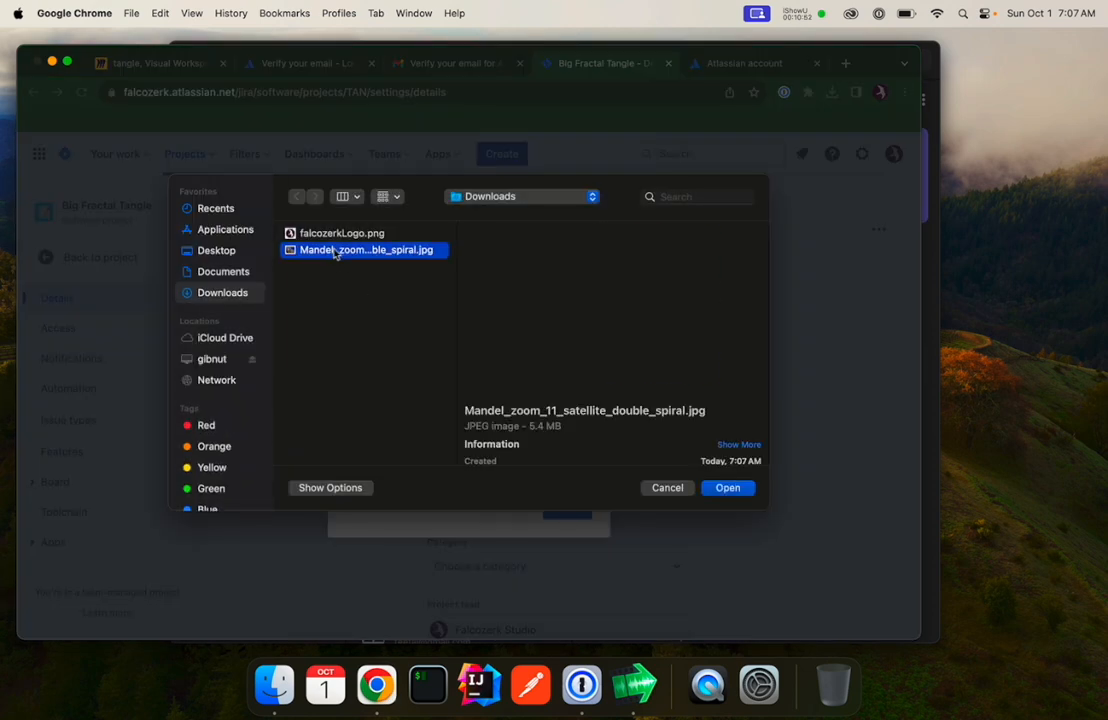
pyautogui.doubleClick(336, 253)
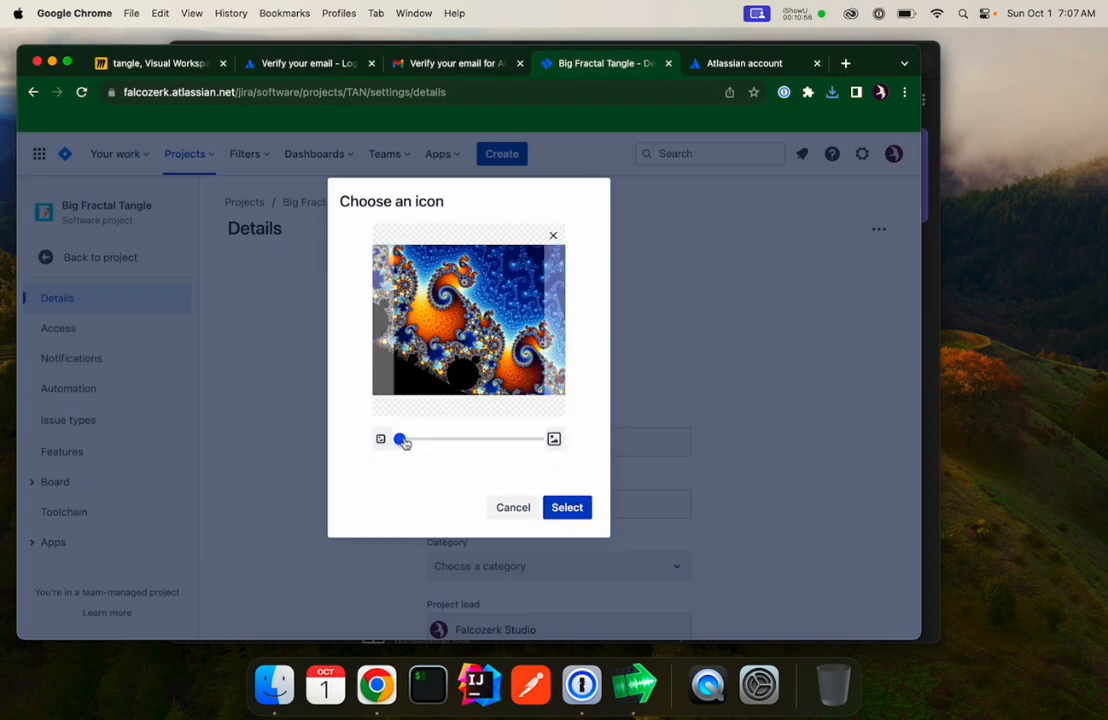
pyautogui.moveTo(403, 443); pyautogui.dragTo(518, 443)
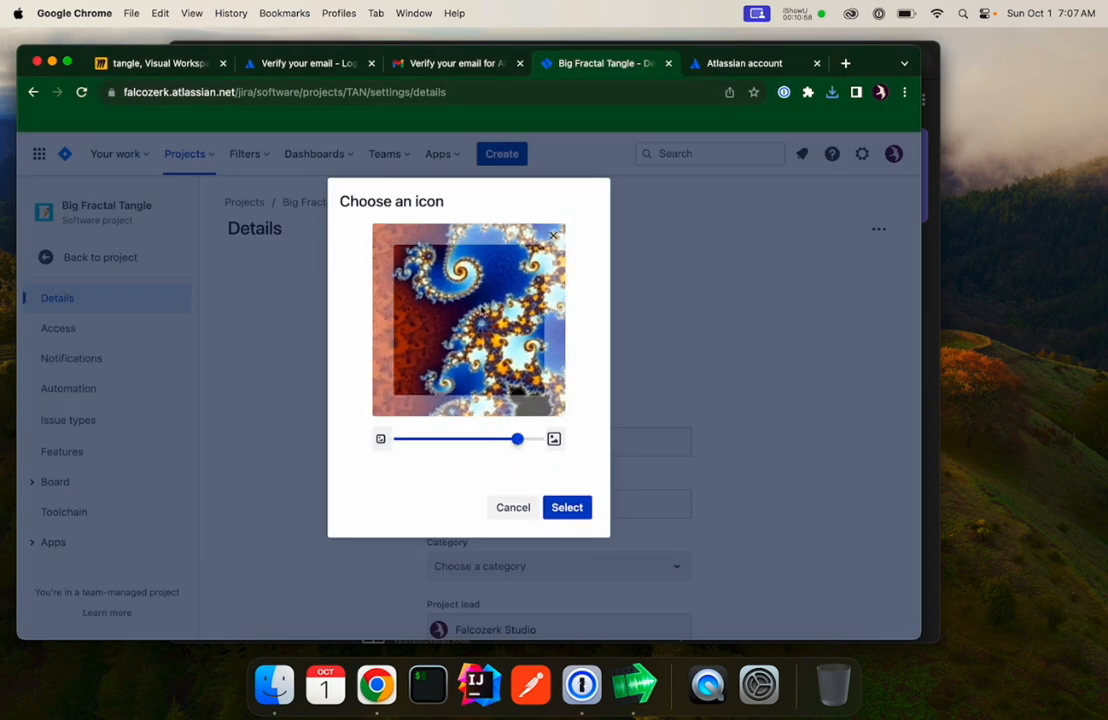
pyautogui.moveTo(482, 307); pyautogui.dragTo(405, 362)
pyautogui.moveTo(516, 441); pyautogui.dragTo(571, 445)
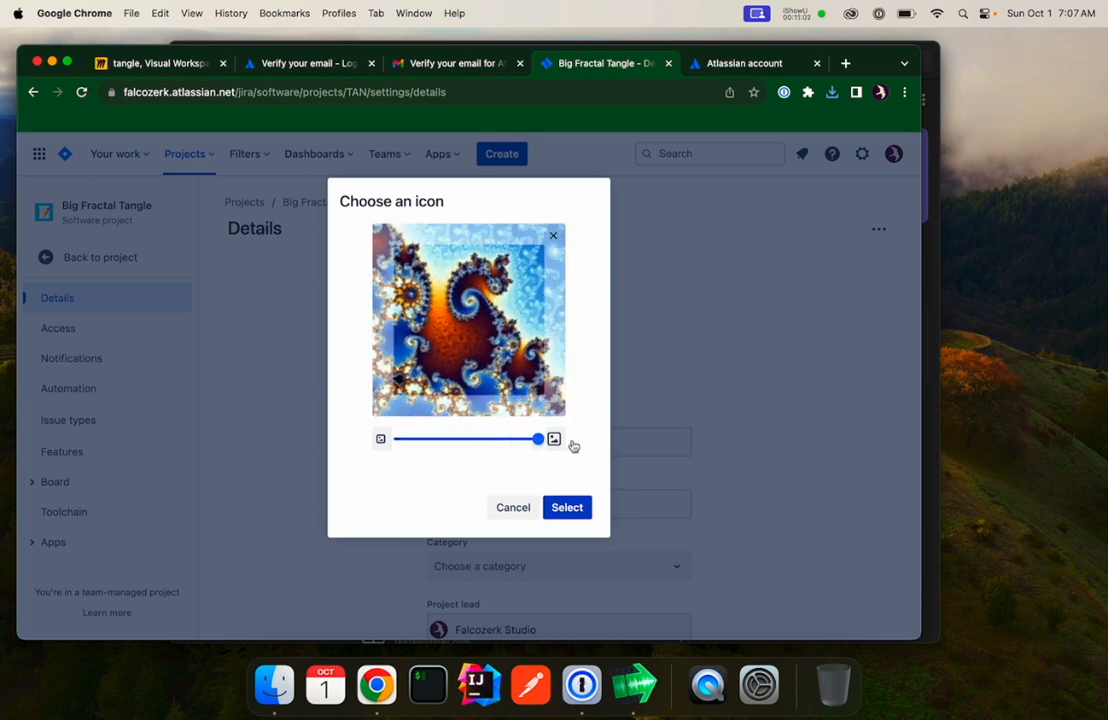
pyautogui.moveTo(482, 328)
pyautogui.mouseDown()
pyautogui.moveTo(481, 352)
pyautogui.moveTo(478, 336)
pyautogui.mouseUp()
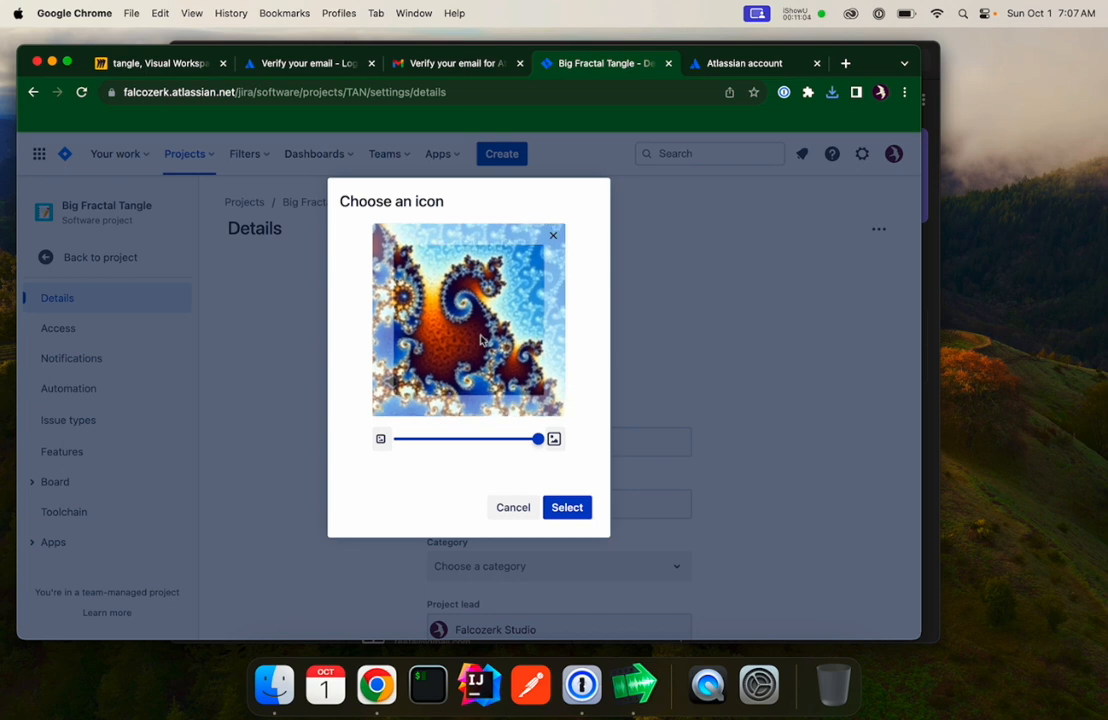
pyautogui.click(565, 510)
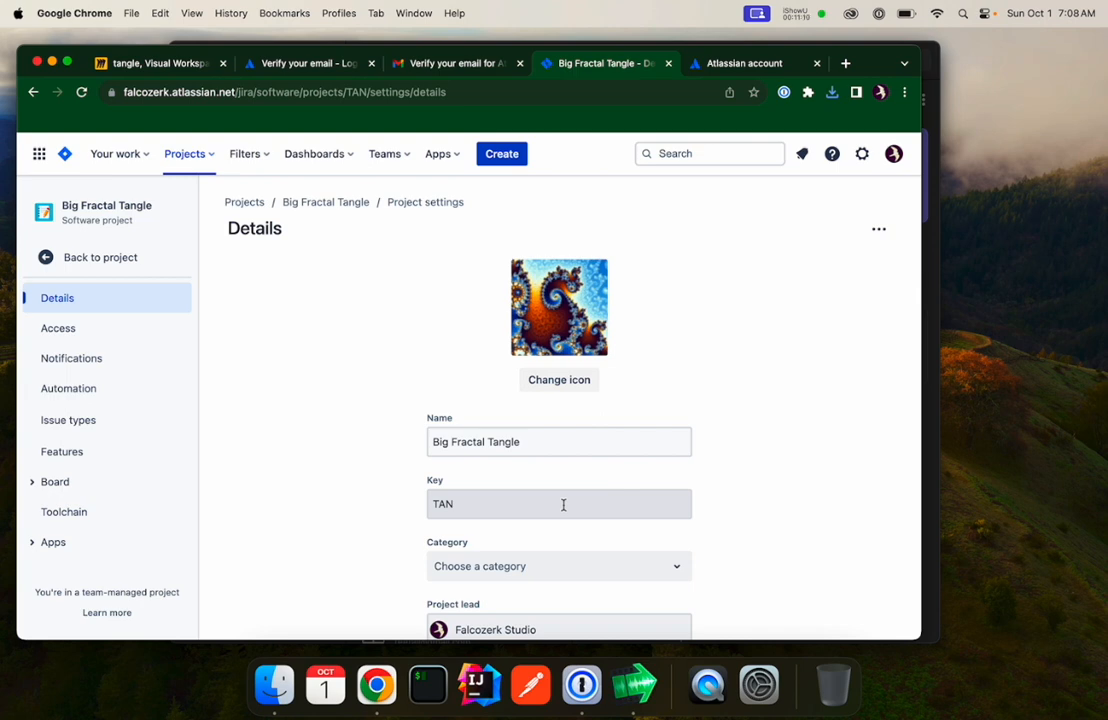
pyautogui.scroll(-3, 559, 492)
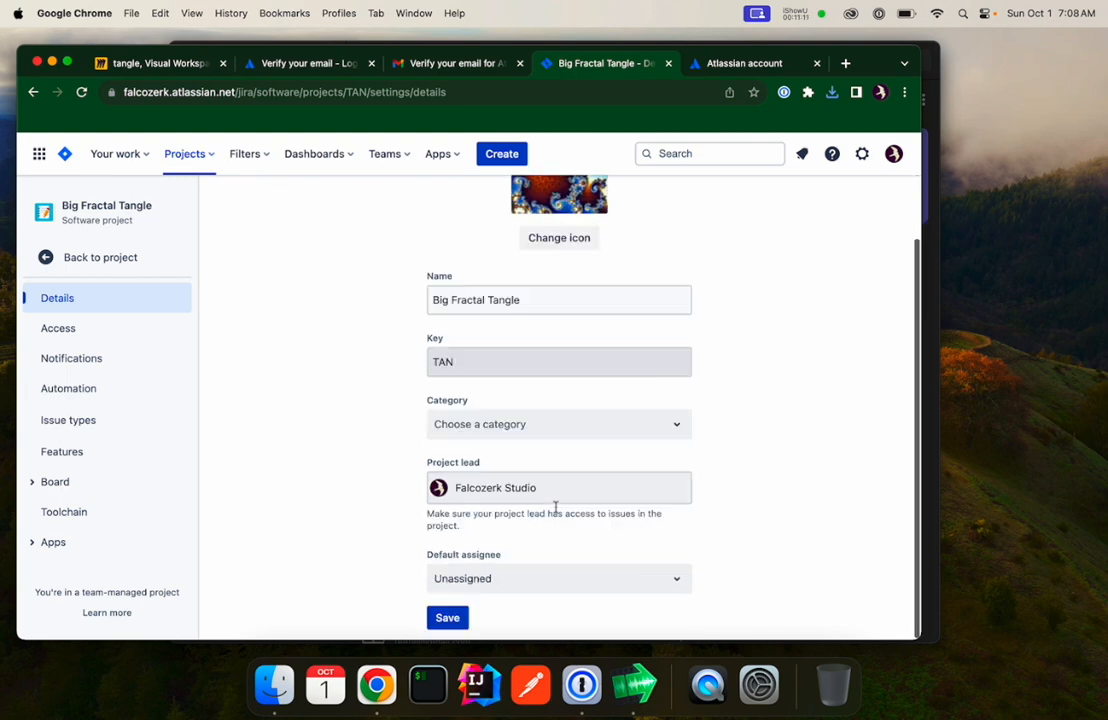
pyautogui.click(449, 628)
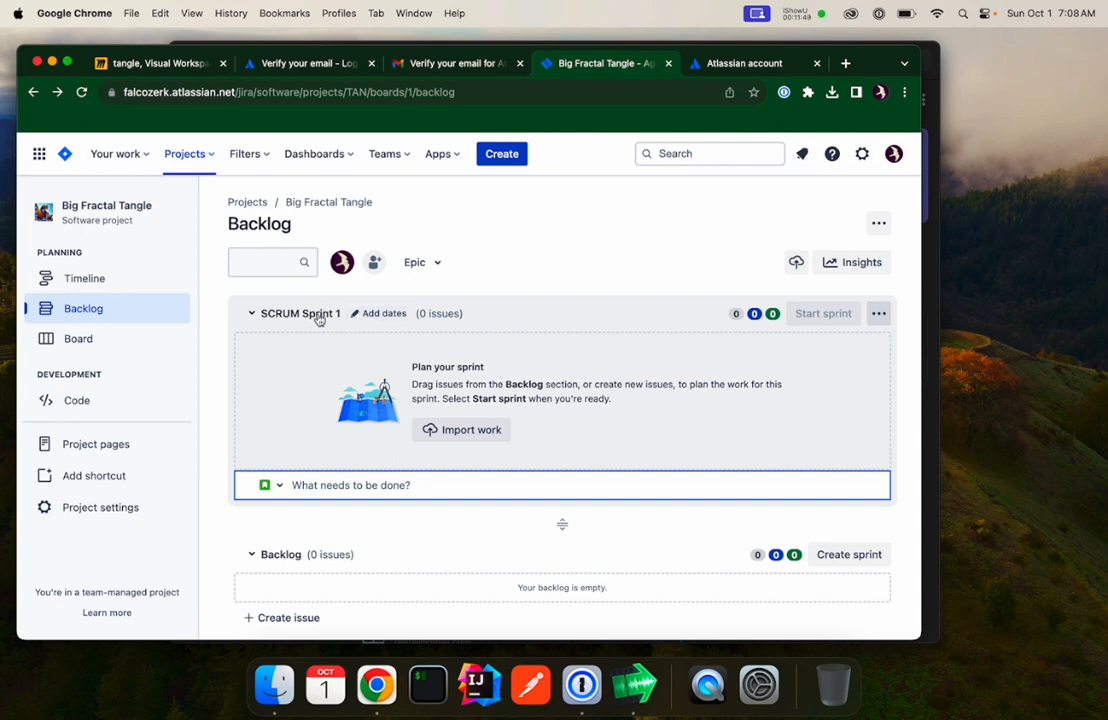
# Rename the first sprint from SCRUM Sprint 1 to Sprint 1.
pyautogui.click(319, 318)
pyautogui.click(319, 317)
pyautogui.click(878, 314)
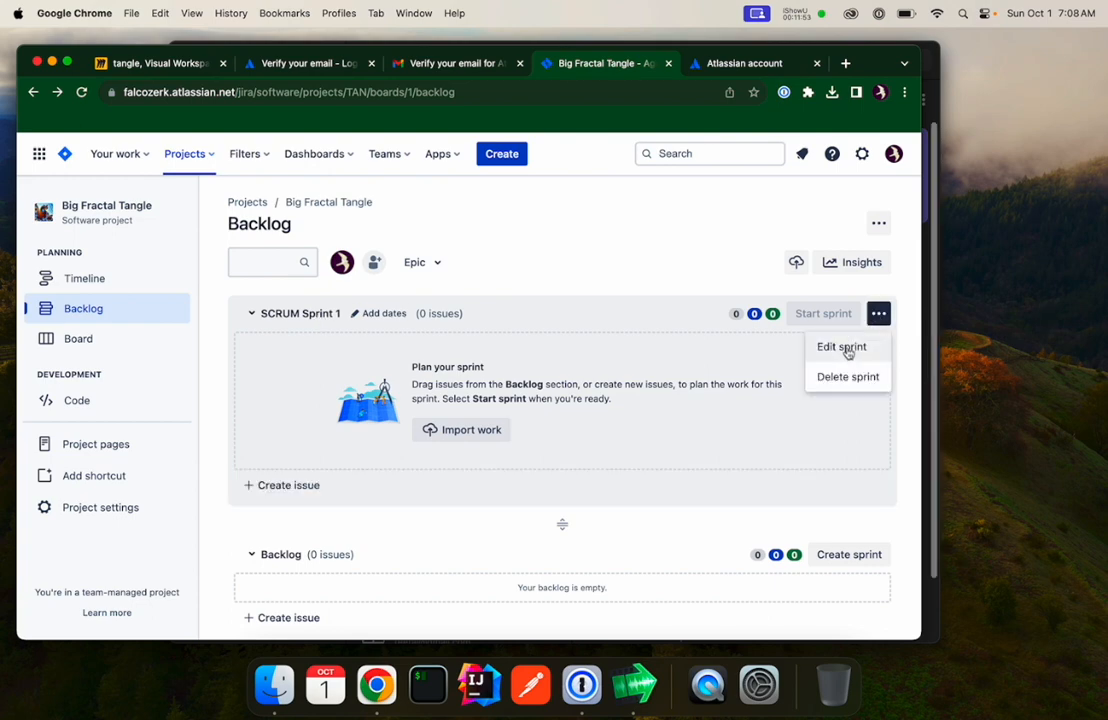
pyautogui.click(845, 348)
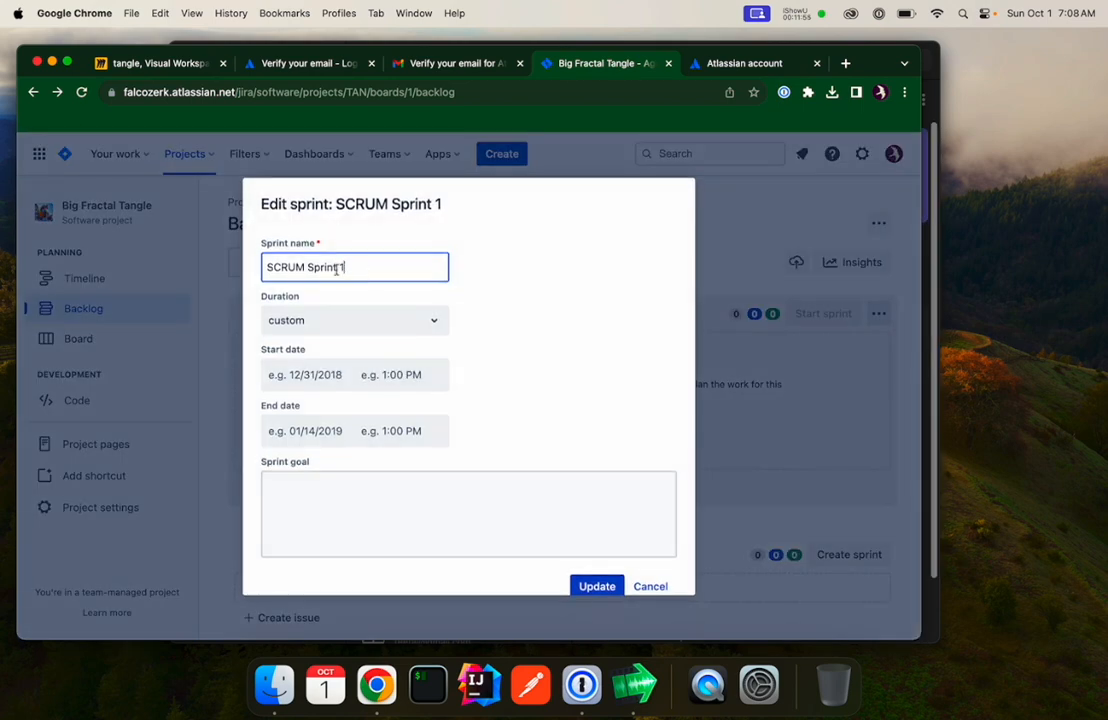
pyautogui.moveTo(309, 267); pyautogui.dragTo(266, 267)
pyautogui.press('BackSpace')
# Set the sprint's start date to 10/4/2023 and its duration to 2 weeks.
pyautogui.click(326, 378)
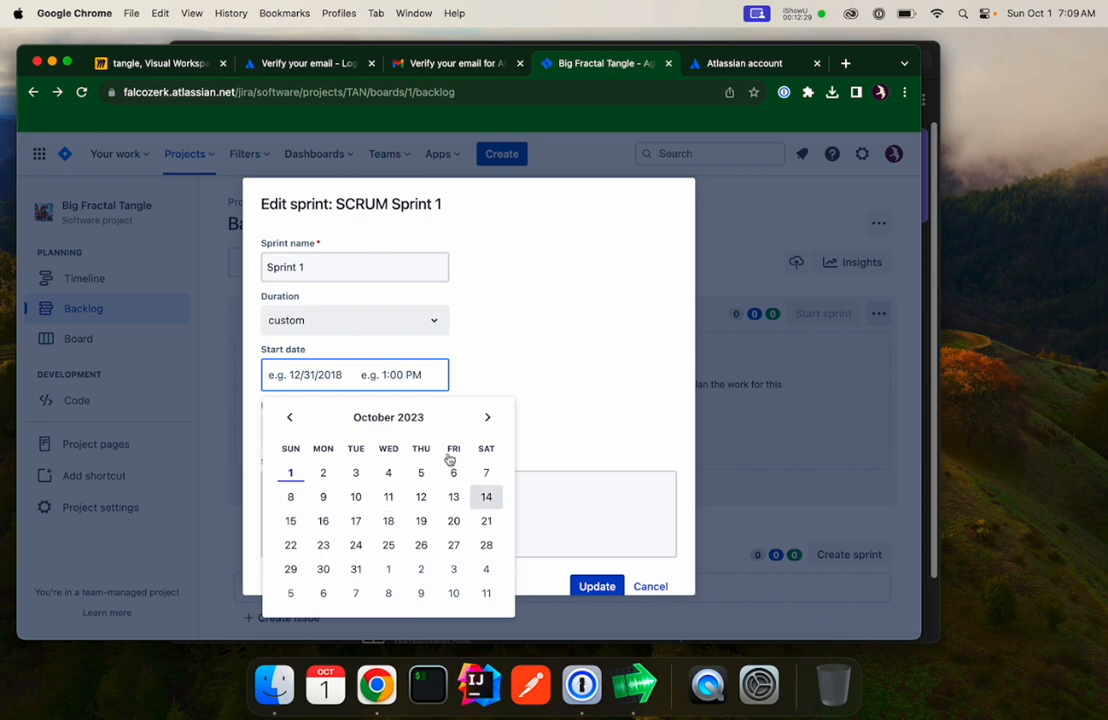
pyautogui.click(389, 474)
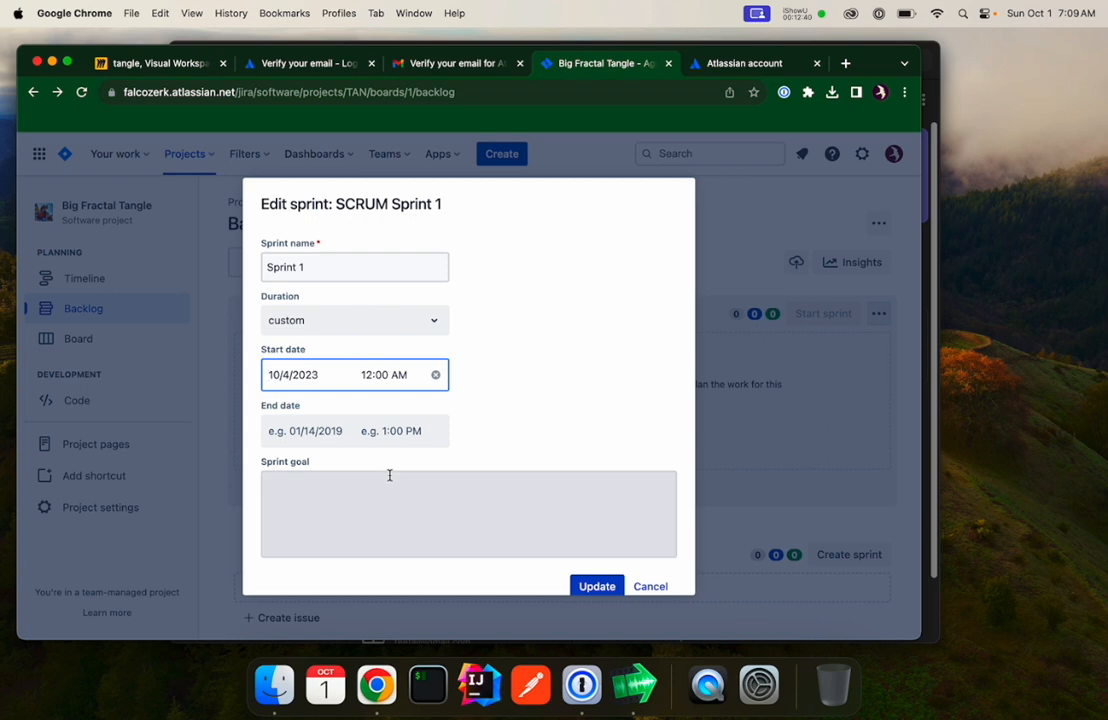
pyautogui.click(434, 320)
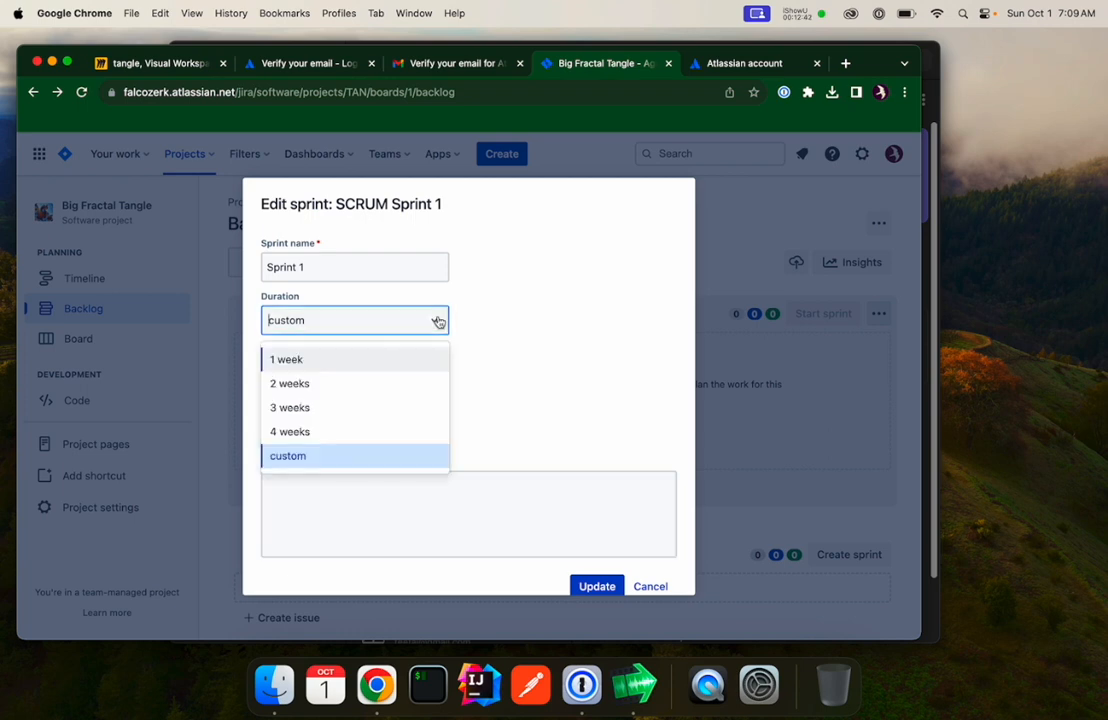
pyautogui.click(372, 385)
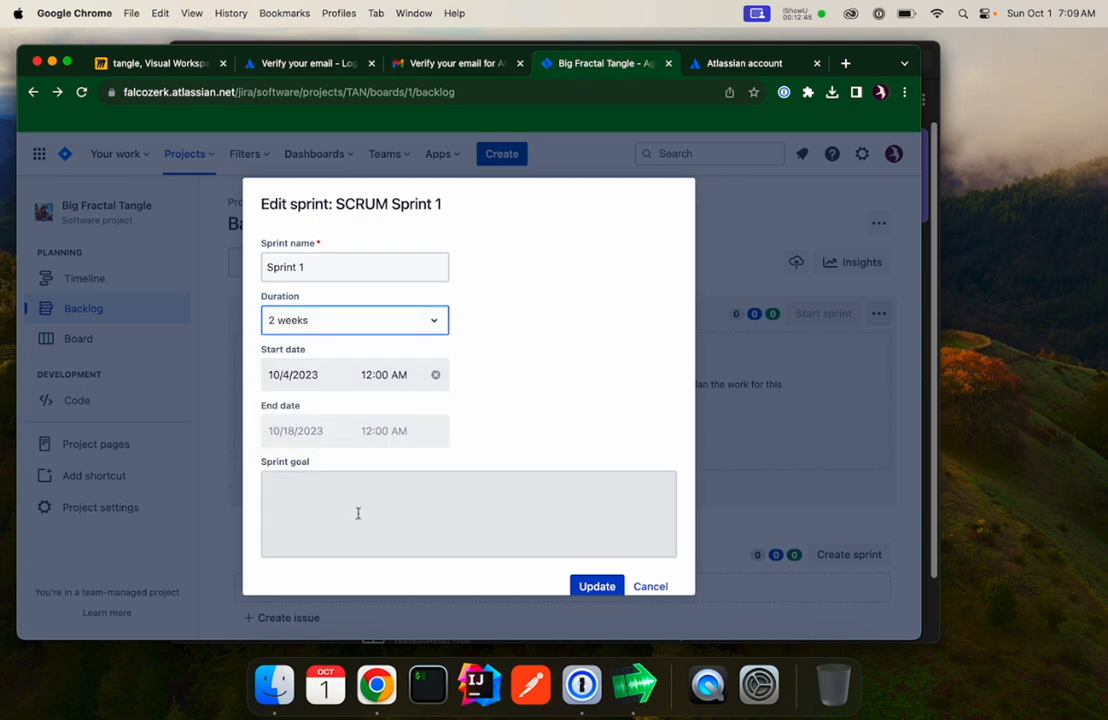
# Leave the sprint goal empty and save the edited sprint.
pyautogui.scroll(-1, 503, 496)
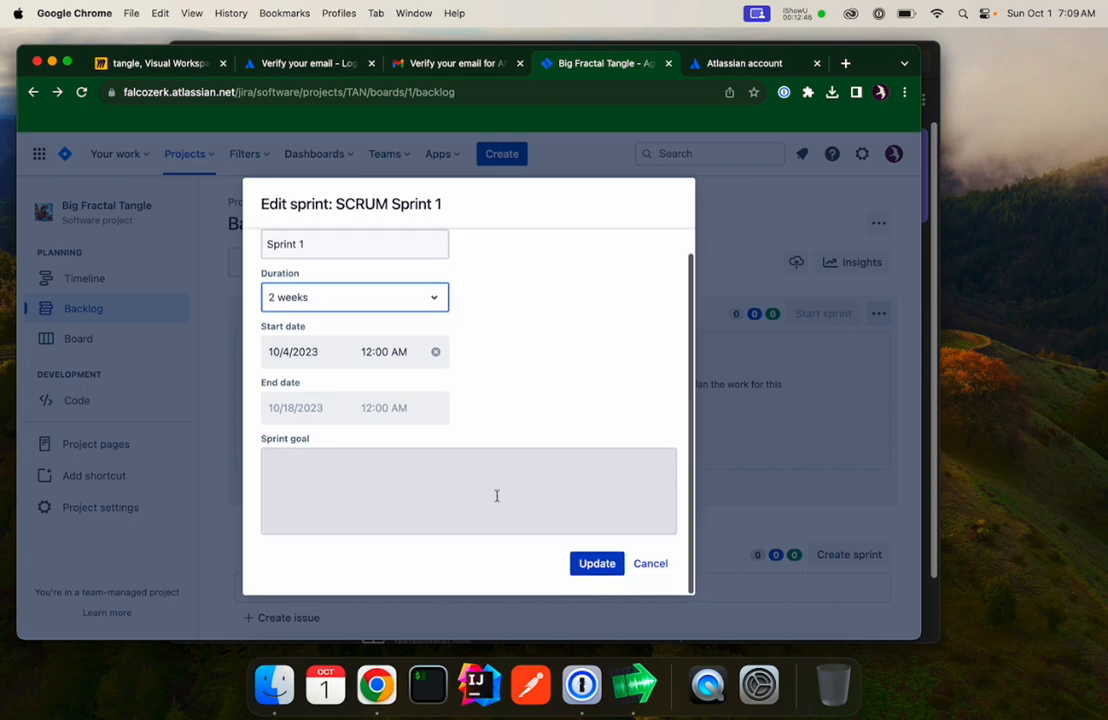
pyautogui.click(324, 471)
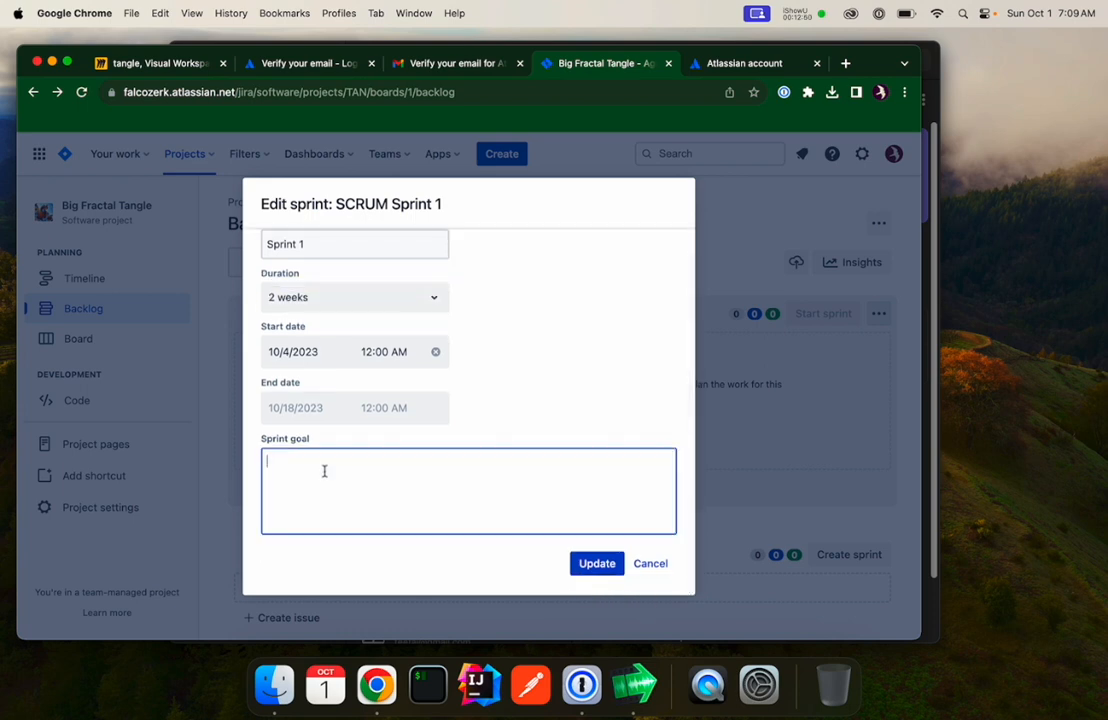
pyautogui.click(586, 564)
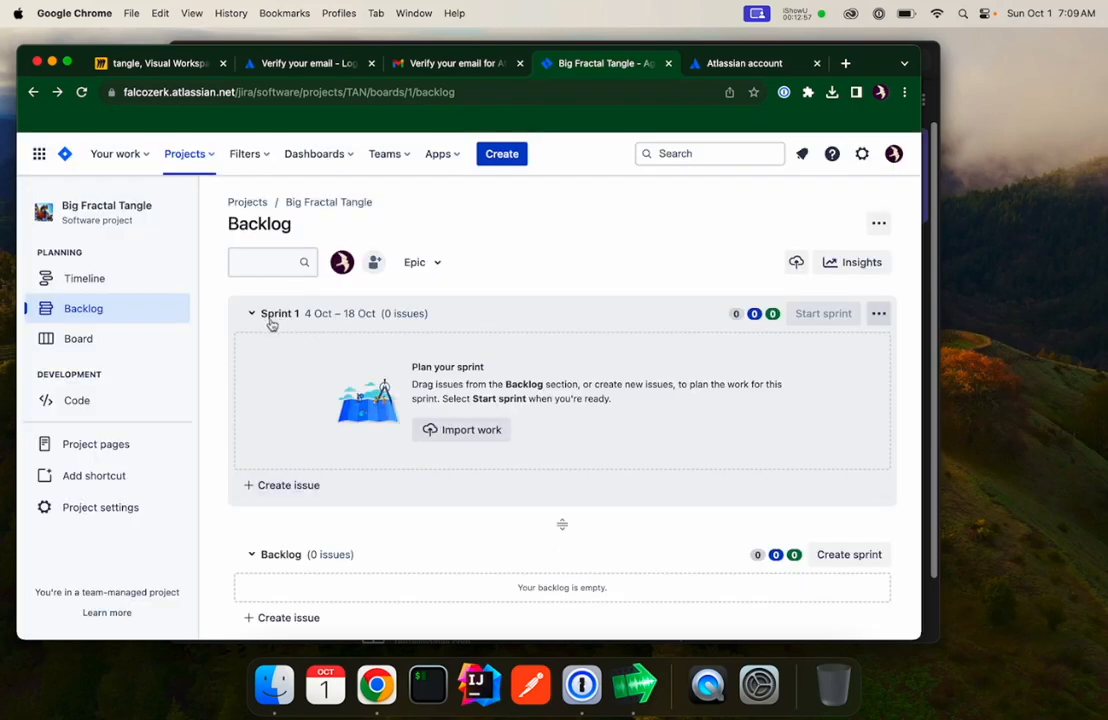
pyautogui.click(838, 556)
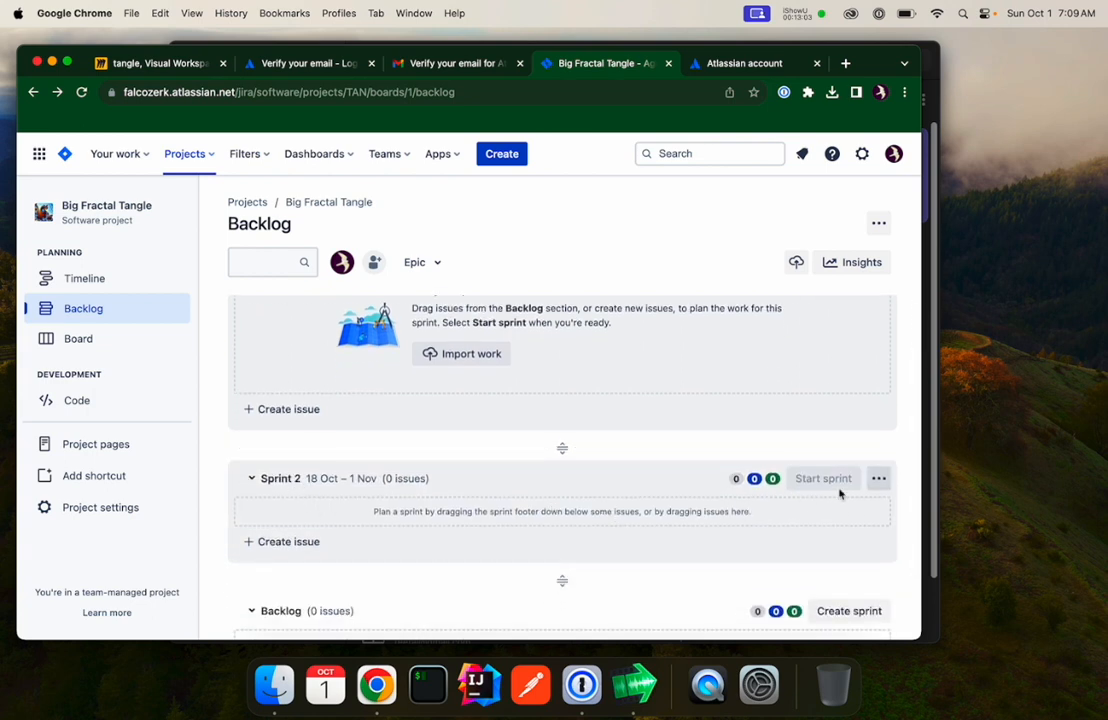
pyautogui.click(878, 479)
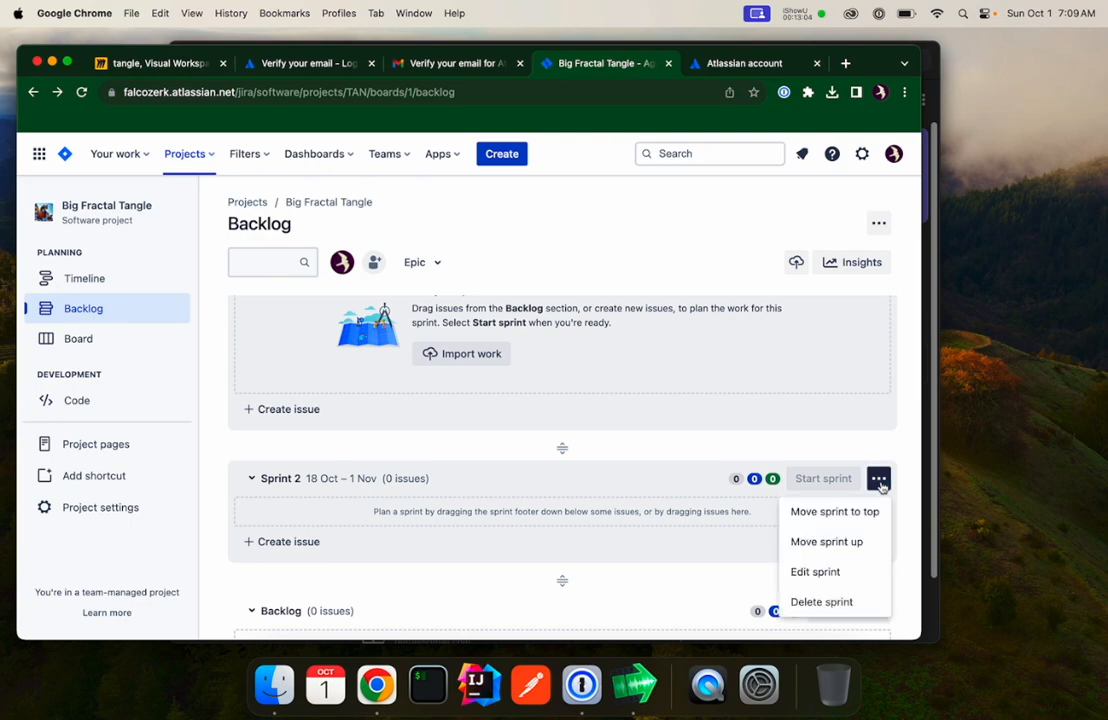
pyautogui.click(836, 601)
pyautogui.click(518, 283)
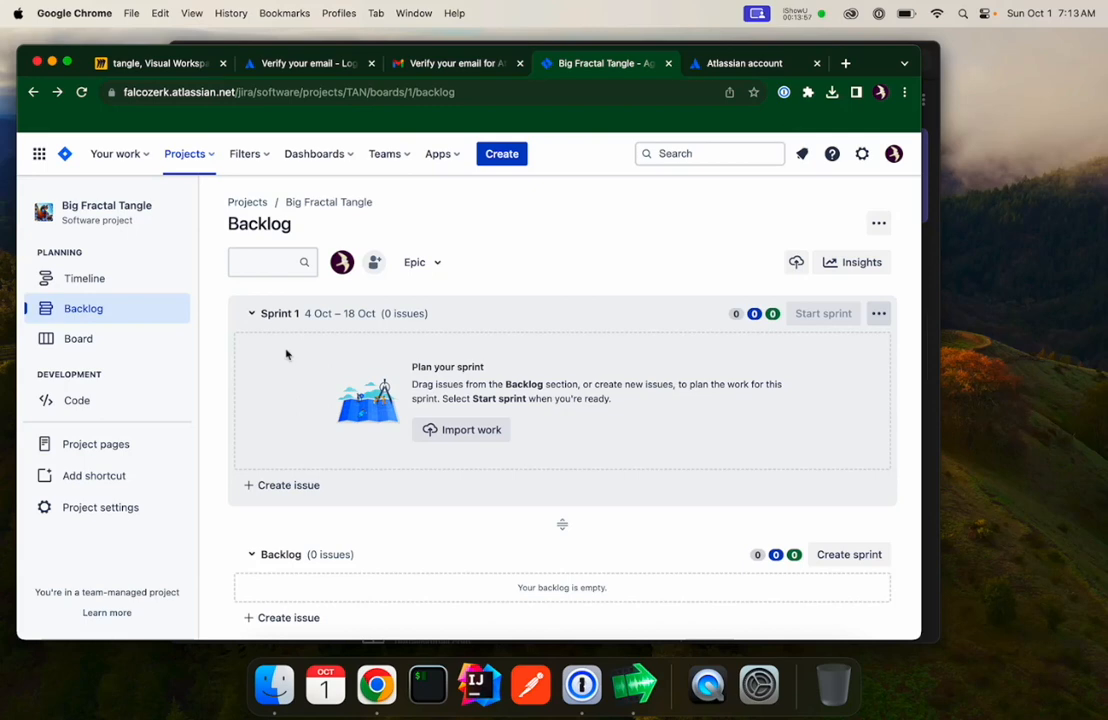
# Start creating a new issue of type Epic with the summary blogging.
pyautogui.click(505, 160)
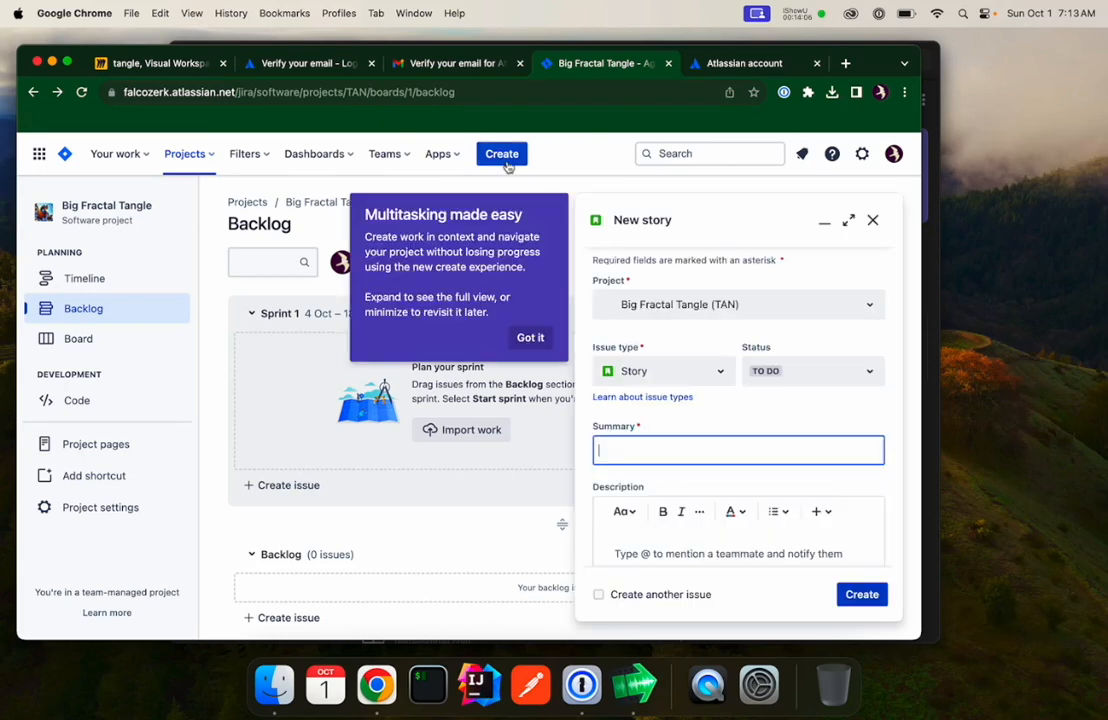
pyautogui.click(530, 337)
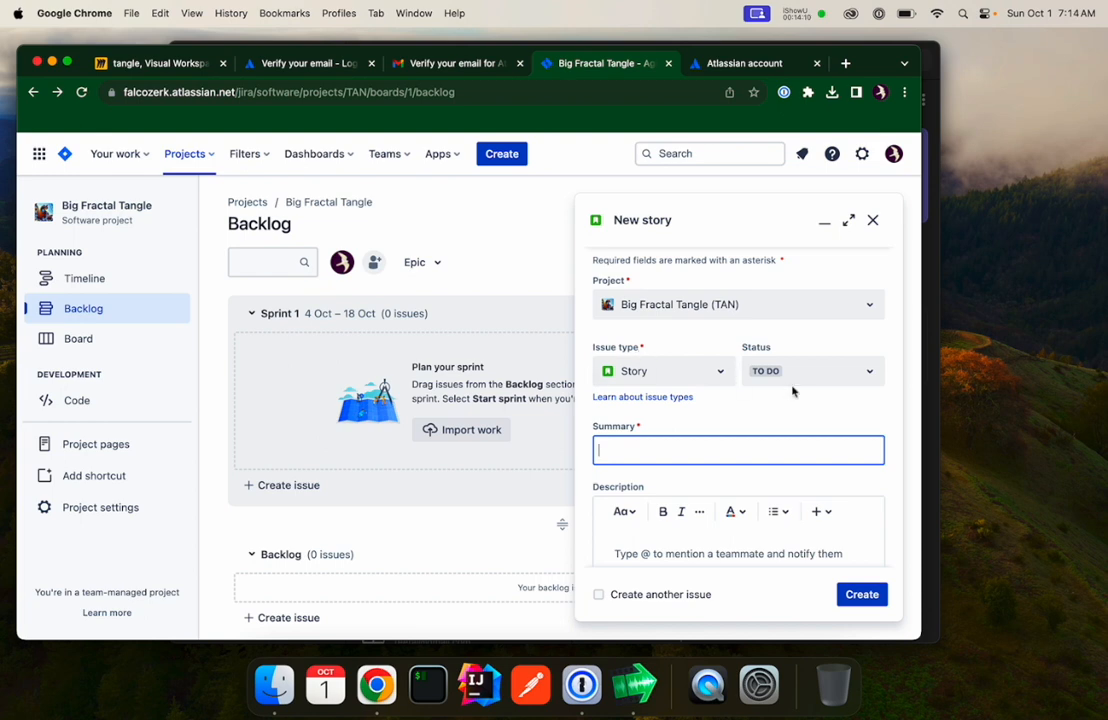
pyautogui.click(720, 381)
pyautogui.click(628, 481)
pyautogui.write('bl')
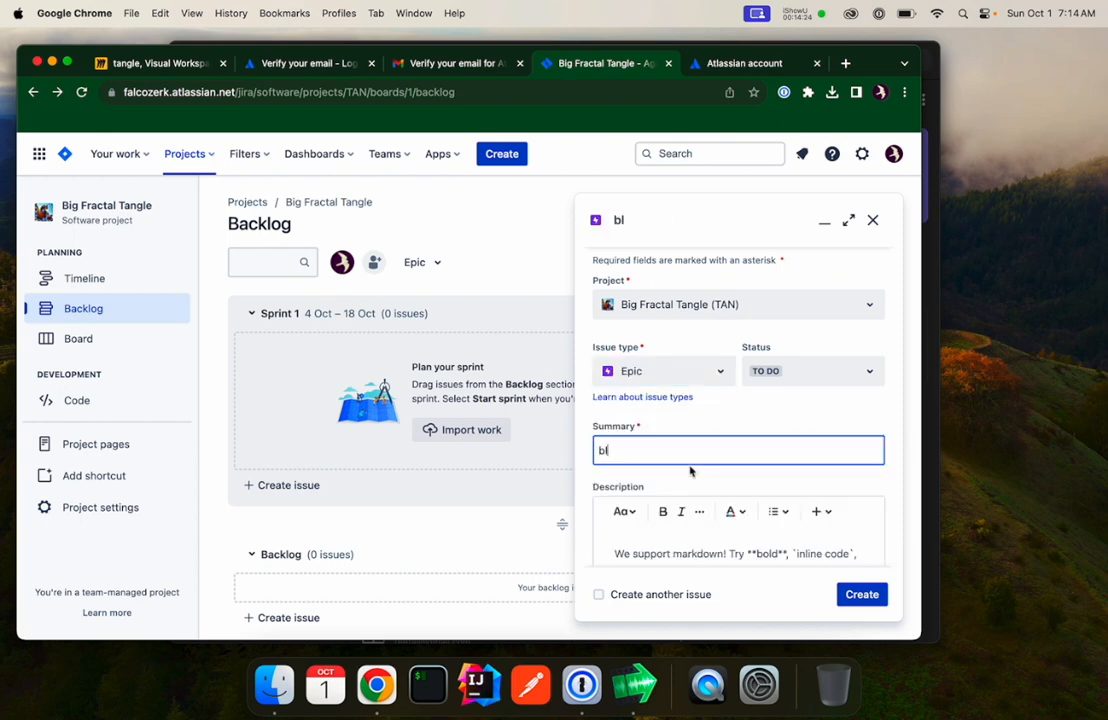
pyautogui.write('ogging')
# Describe the epic with an author story and a reader story about blog articles, then create it.
pyautogui.scroll(-3, 690, 470)
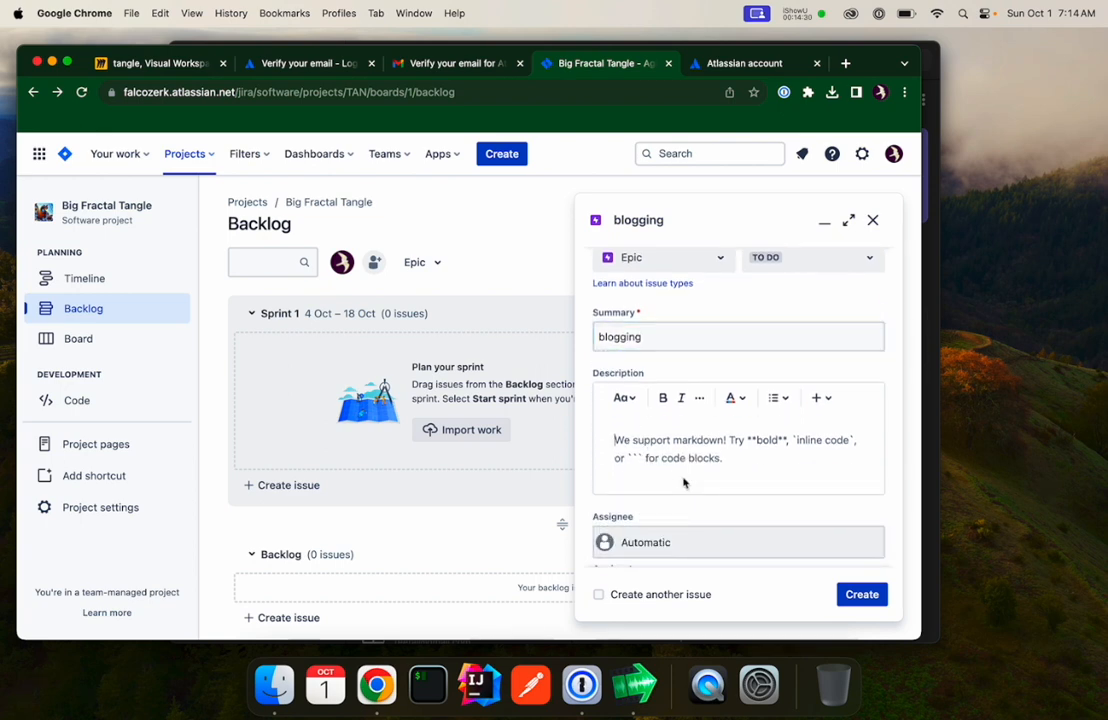
pyautogui.click(684, 483)
pyautogui.write('As an author, I want to add article to a blog website using Markdown text, images, and videos.')
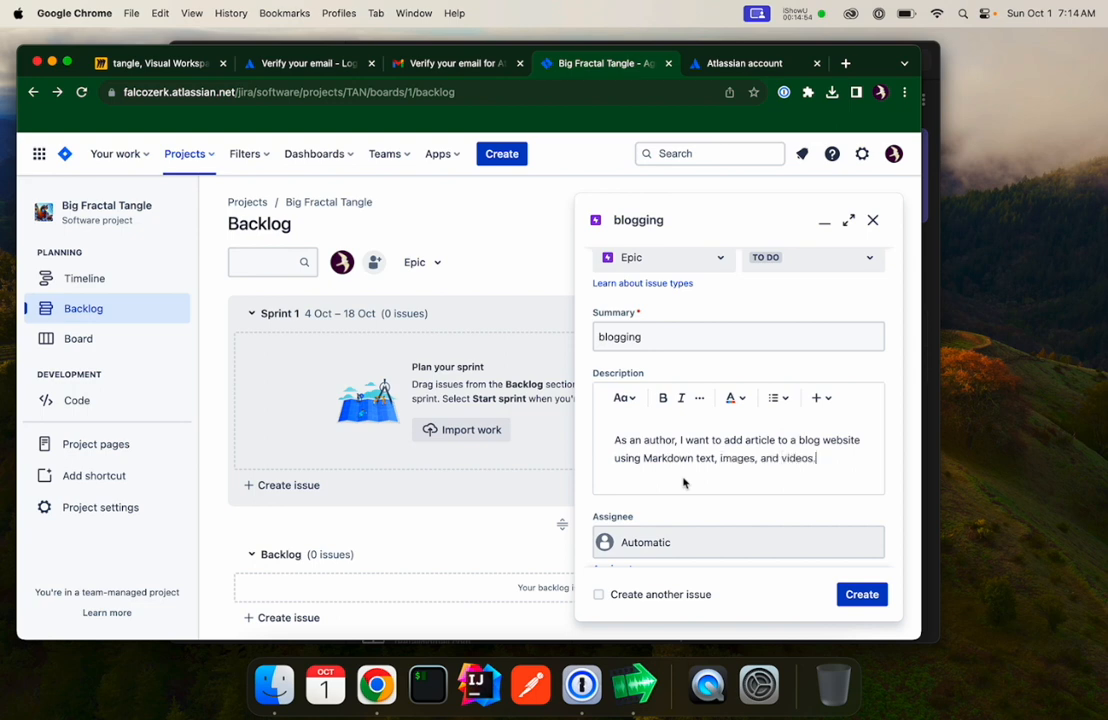
pyautogui.press('Return')
pyautogui.write('As a reader, I want to list articles, sort articles, and view')
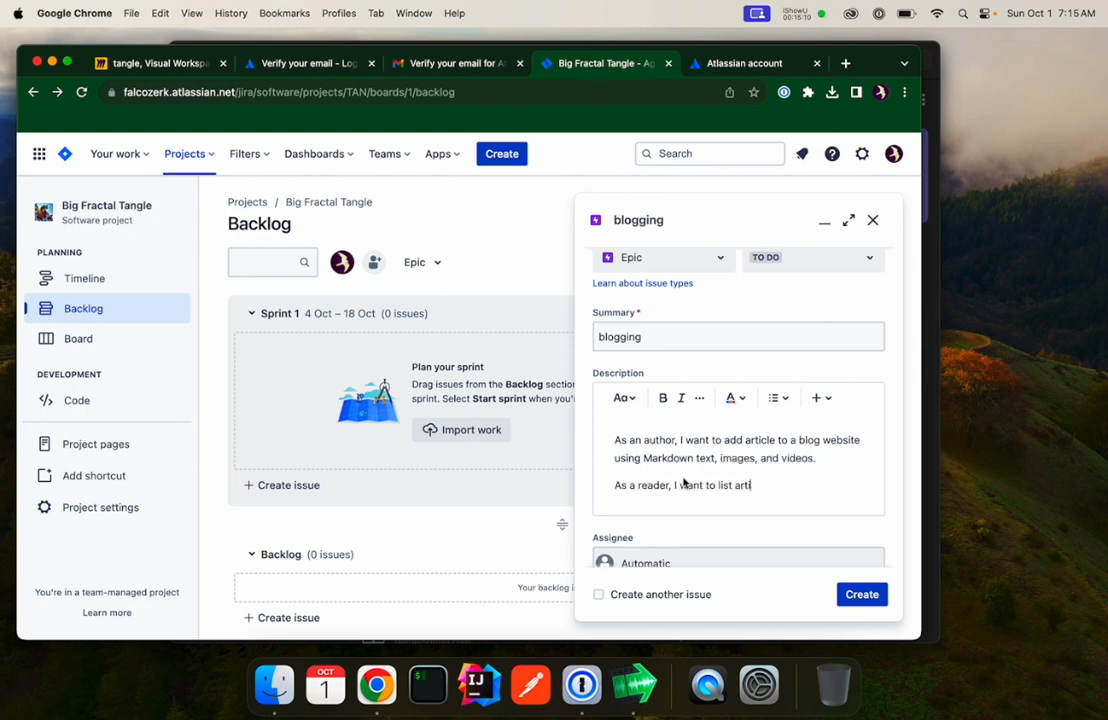
pyautogui.press('BackSpace')
pyautogui.press('BackSpace')
pyautogui.press('BackSpace')
pyautogui.press('BackSpace')
pyautogui.write('read articles.')
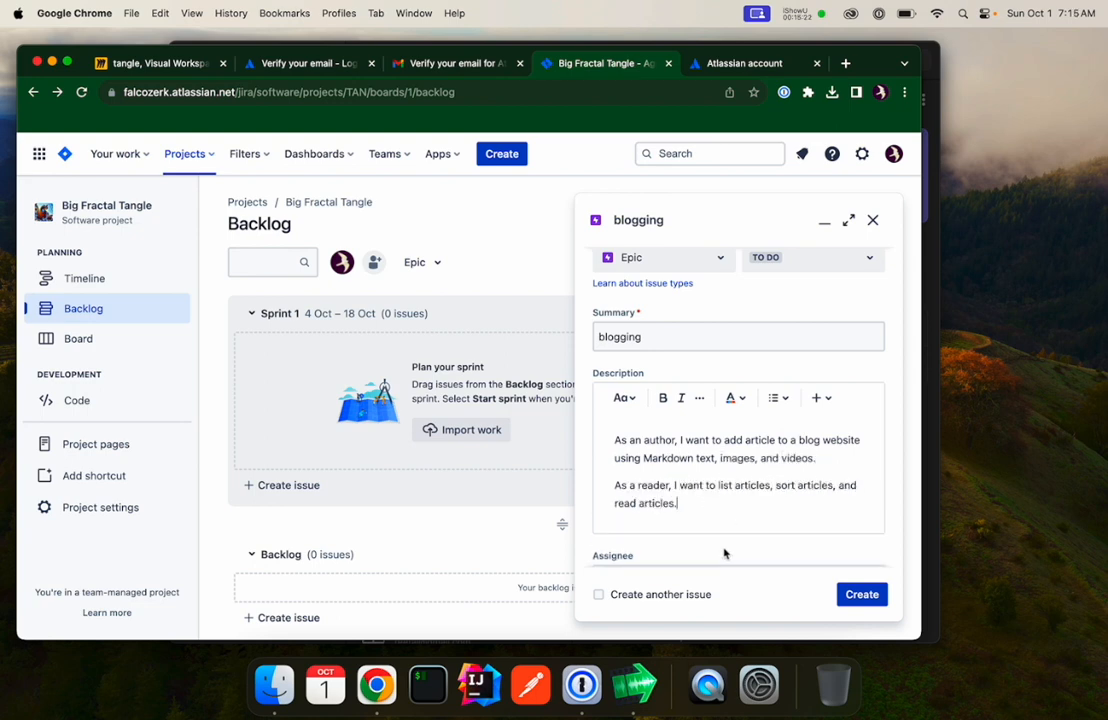
pyautogui.click(878, 597)
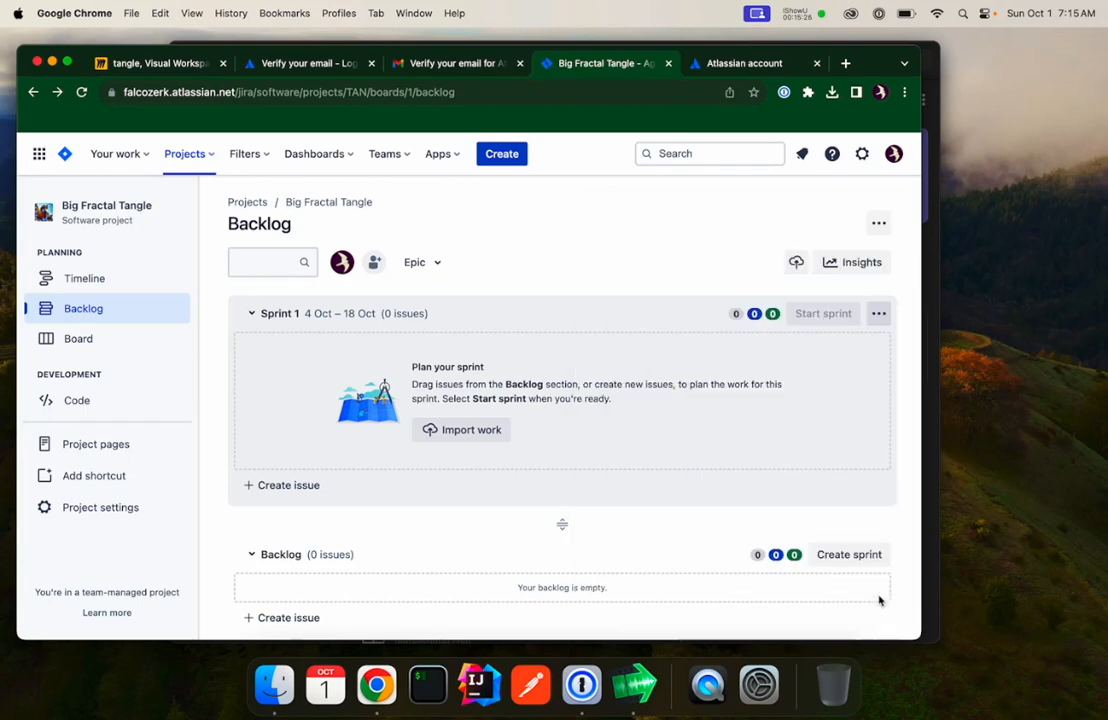
pyautogui.scroll(-1, 470, 492)
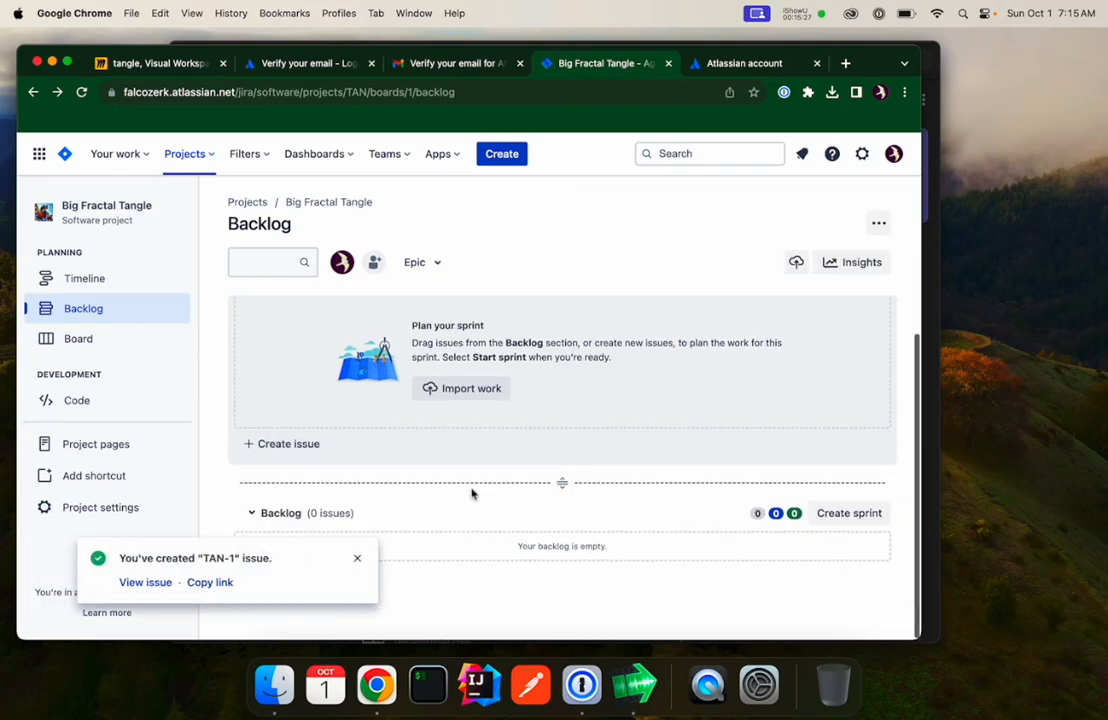
pyautogui.click(357, 561)
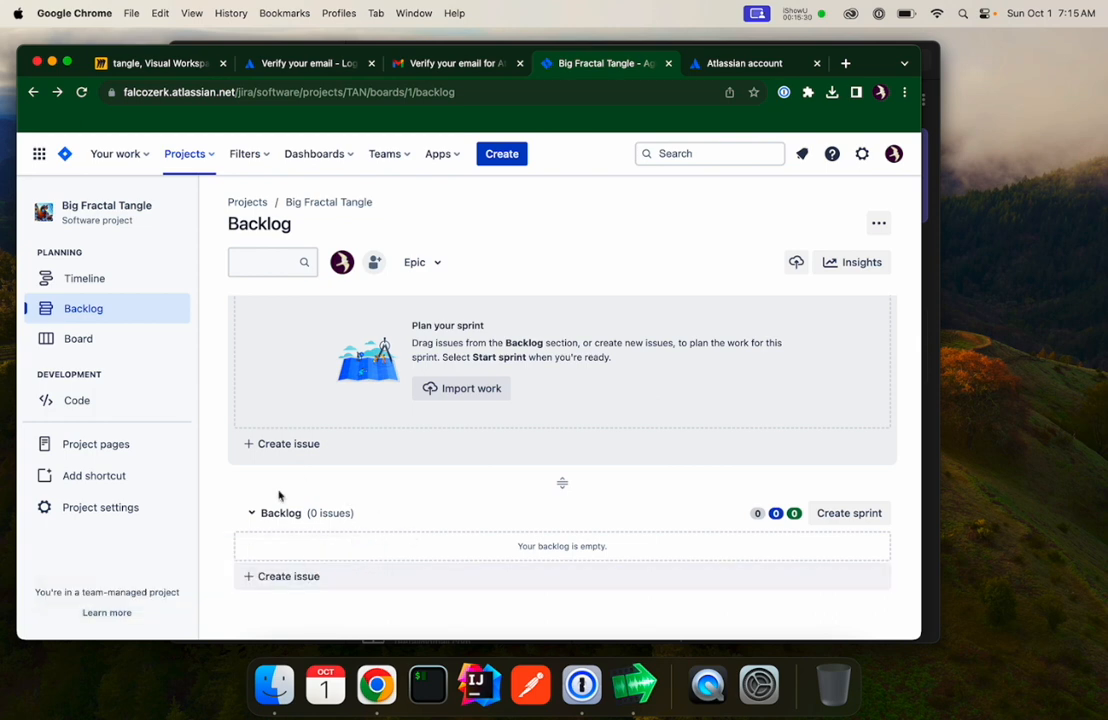
# On the Timeline, add child issues article bean and article api under the blogging epic.
pyautogui.scroll(1, 398, 470)
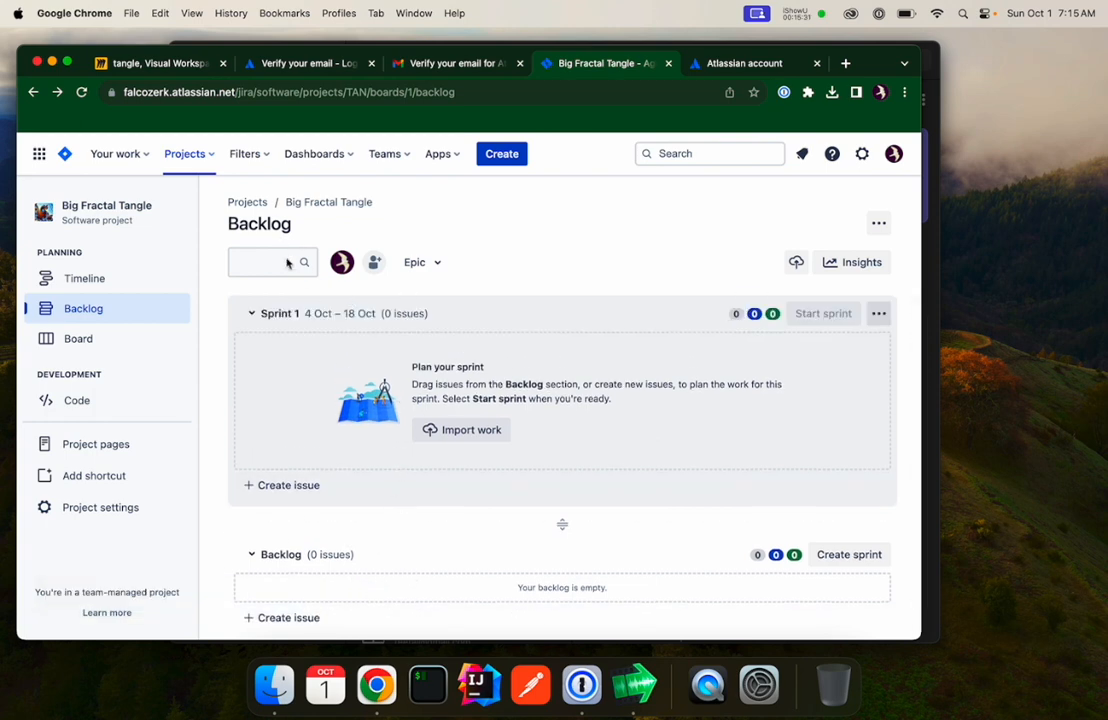
pyautogui.click(83, 286)
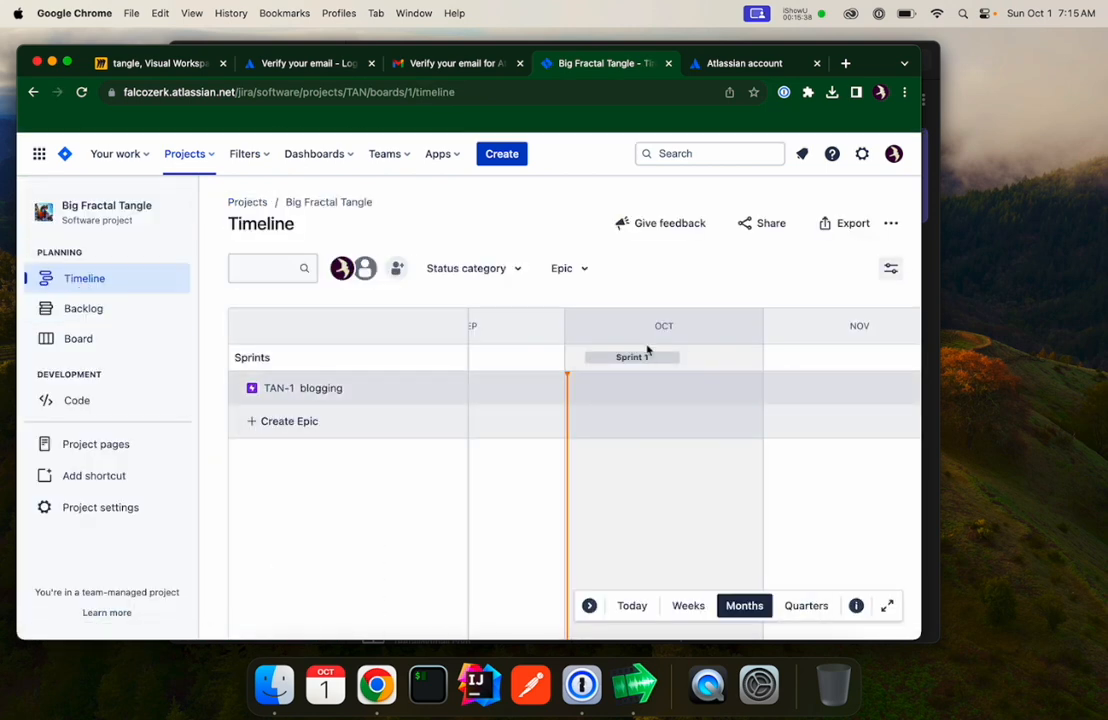
pyautogui.moveTo(646, 366)
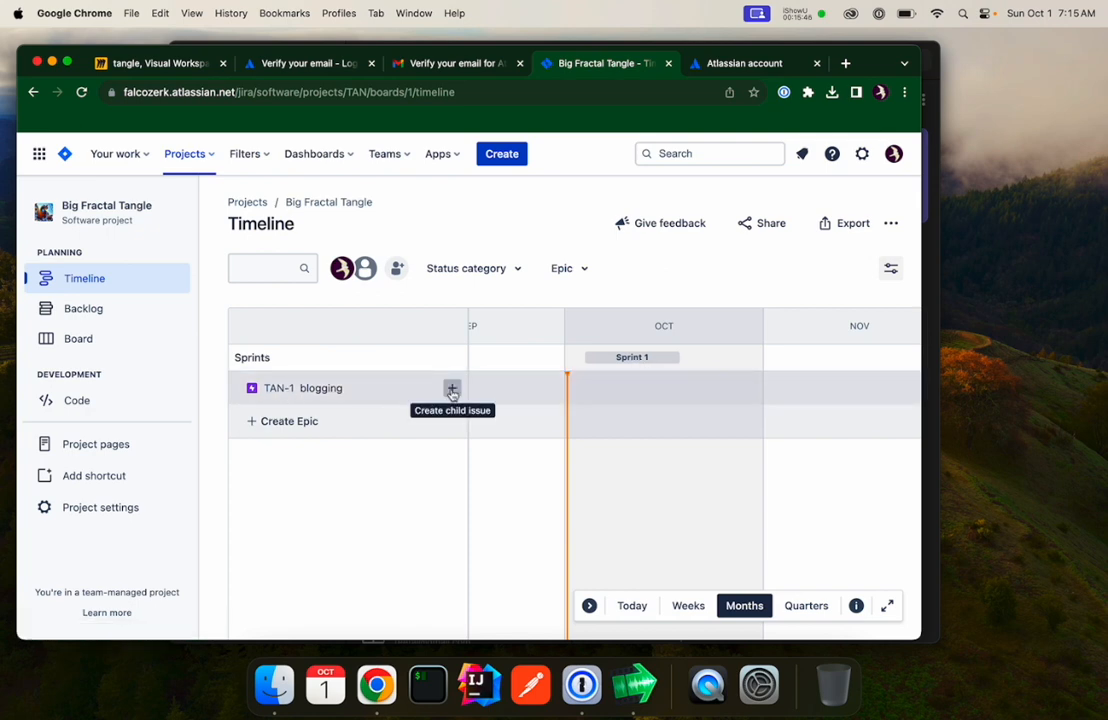
pyautogui.click(452, 390)
pyautogui.write('article bean')
pyautogui.press('Return')
pyautogui.write('article api')
pyautogui.press('Return')
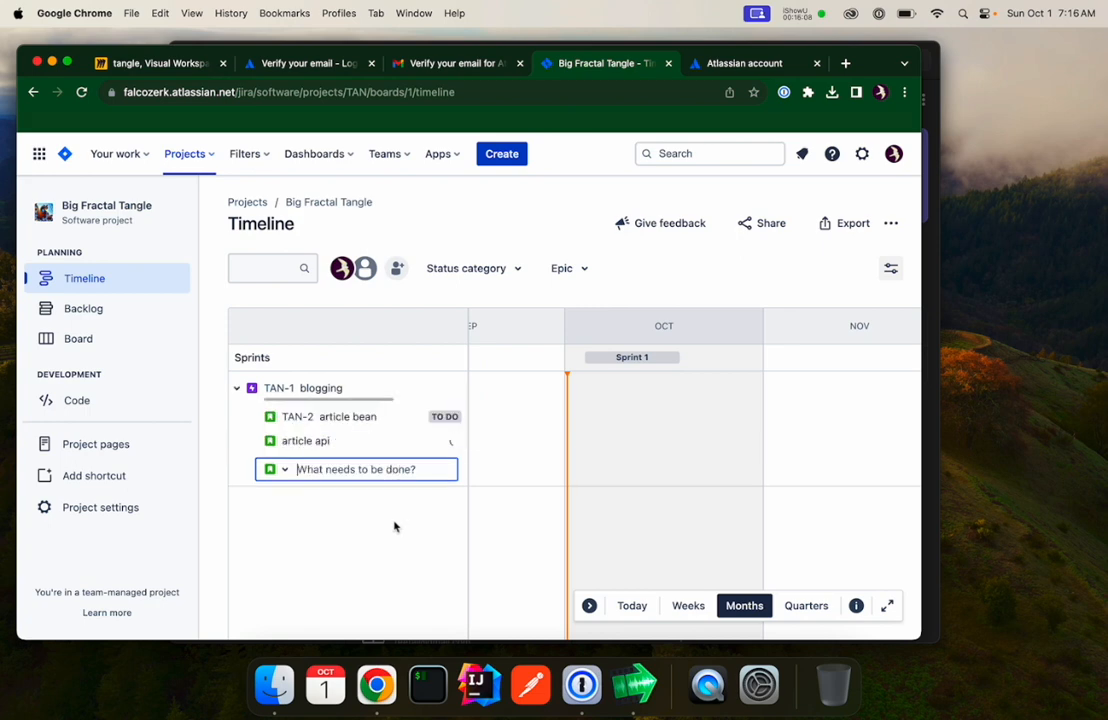
# Add child issues article list, article form and article view to the blogging epic.
pyautogui.write('article list')
pyautogui.press('Return')
pyautogui.write('article form')
pyautogui.press('Return')
pyautogui.write('article view')
pyautogui.press('Return')
pyautogui.press('Escape')
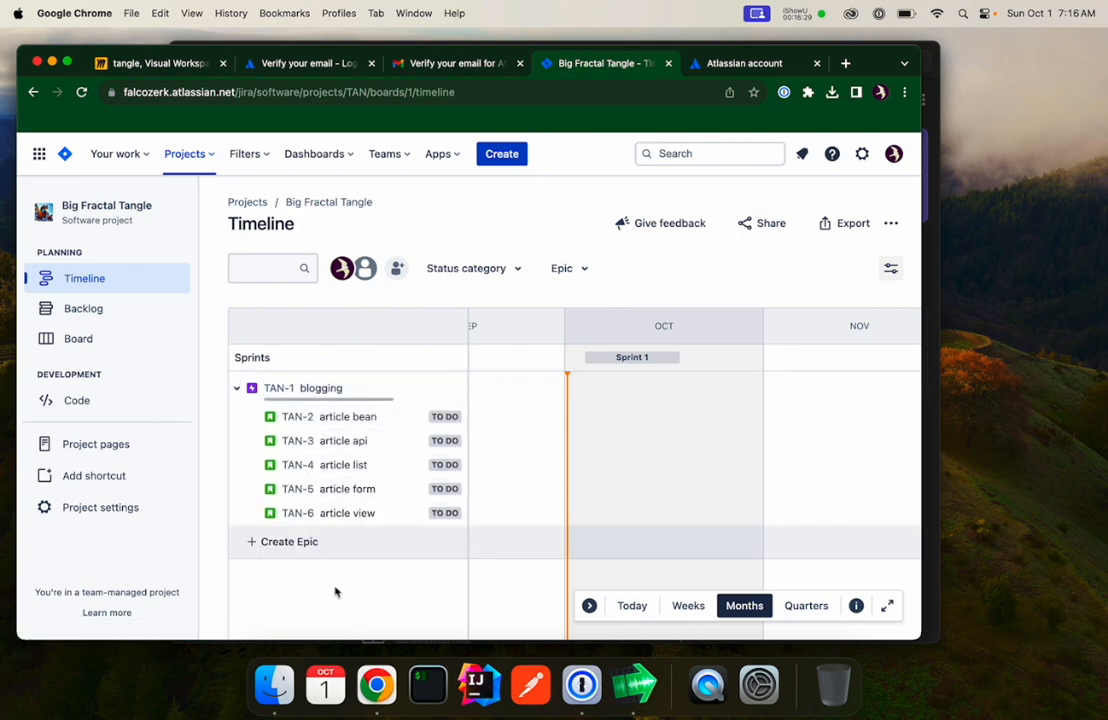
# On the Backlog, move article bean and article api into Sprint 1.
pyautogui.click(90, 317)
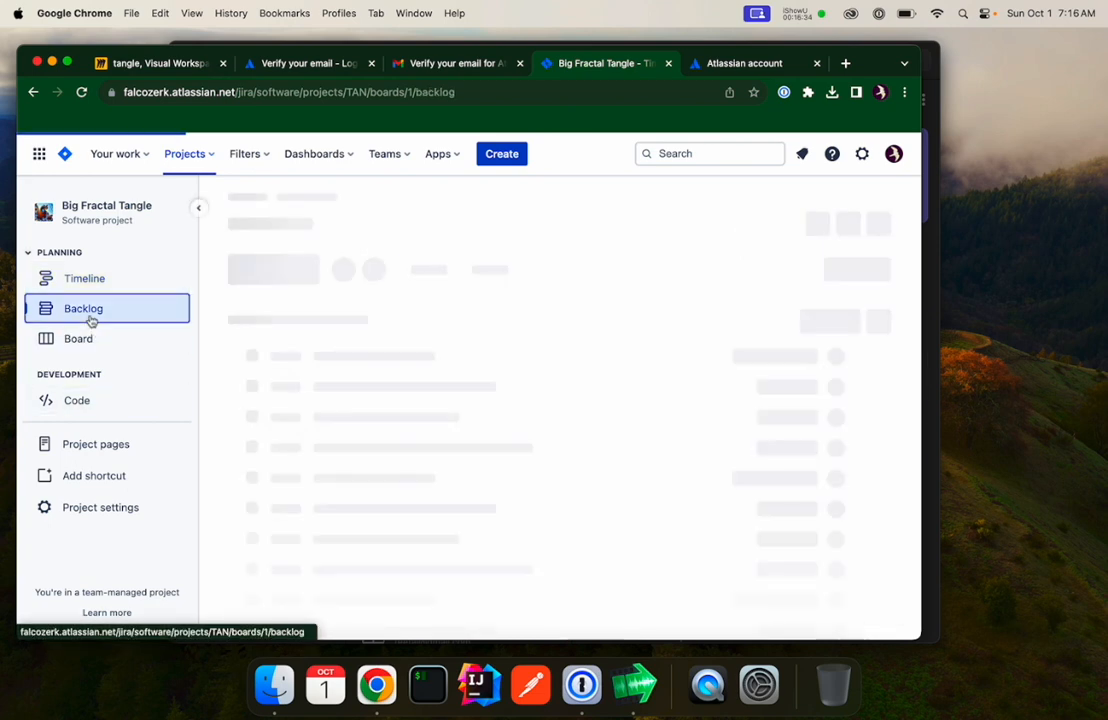
pyautogui.scroll(-3, 403, 504)
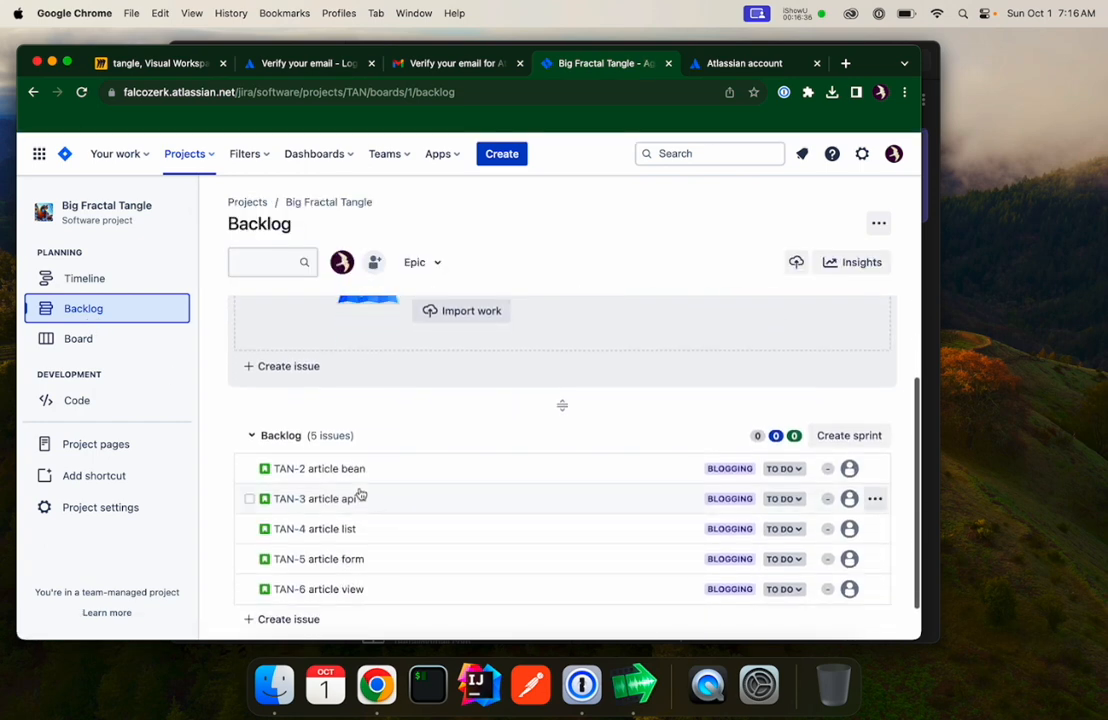
pyautogui.moveTo(355, 584); pyautogui.dragTo(350, 578)
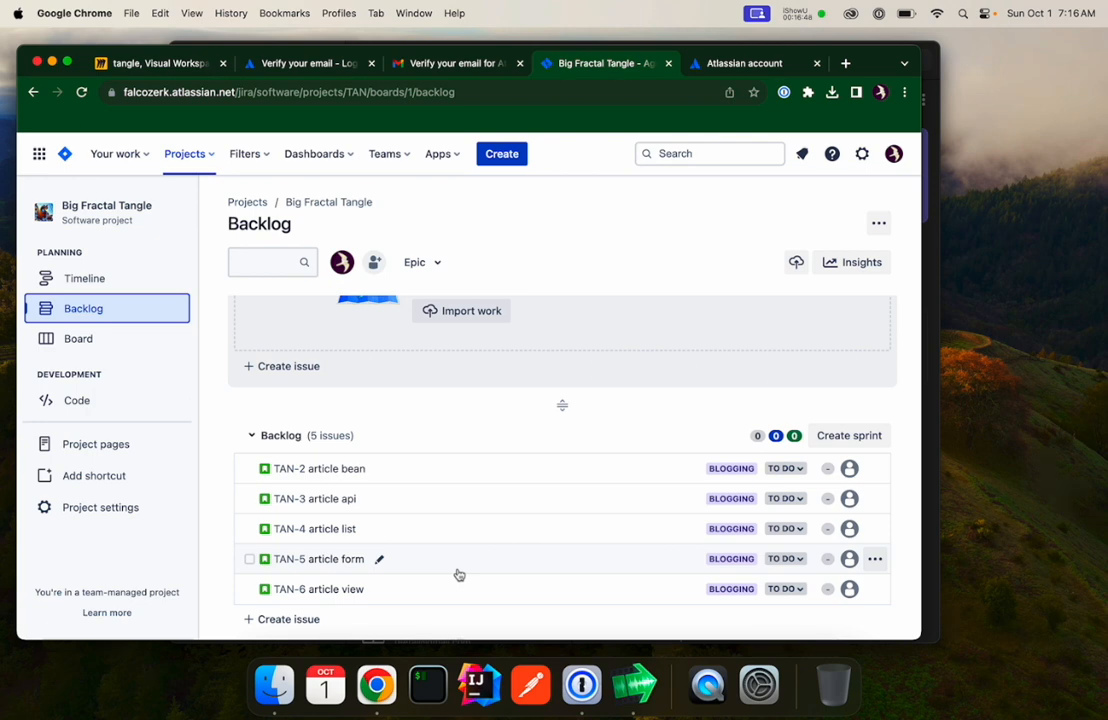
pyautogui.scroll(3, 541, 372)
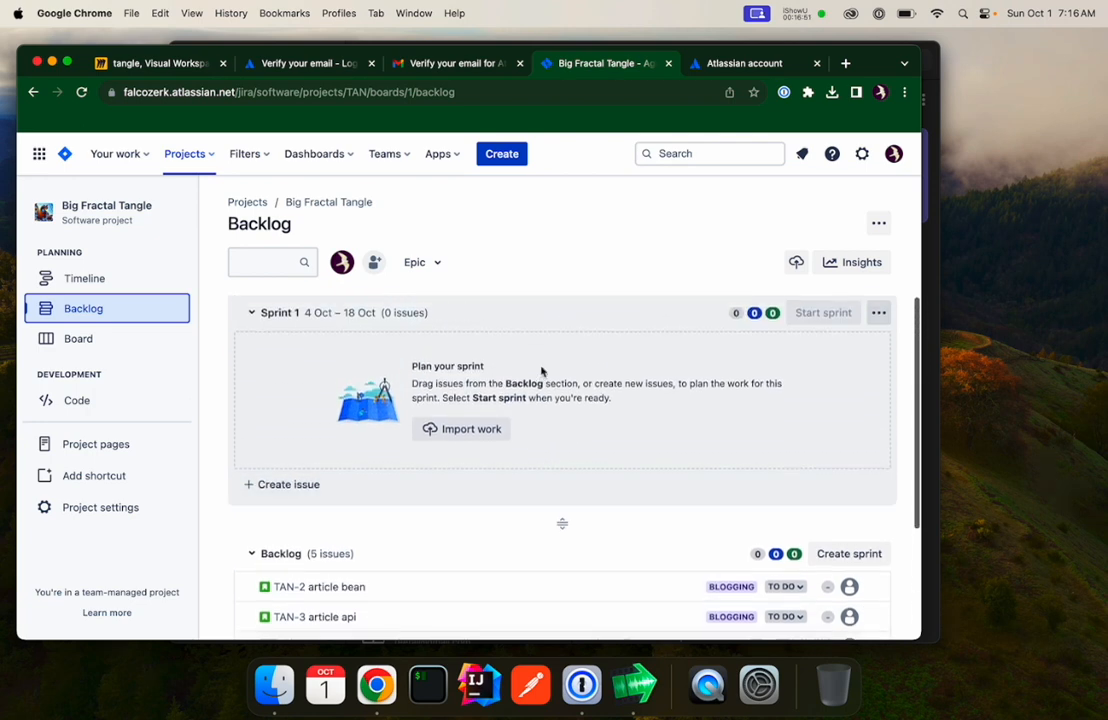
pyautogui.scroll(-1, 541, 372)
pyautogui.scroll(-2, 541, 372)
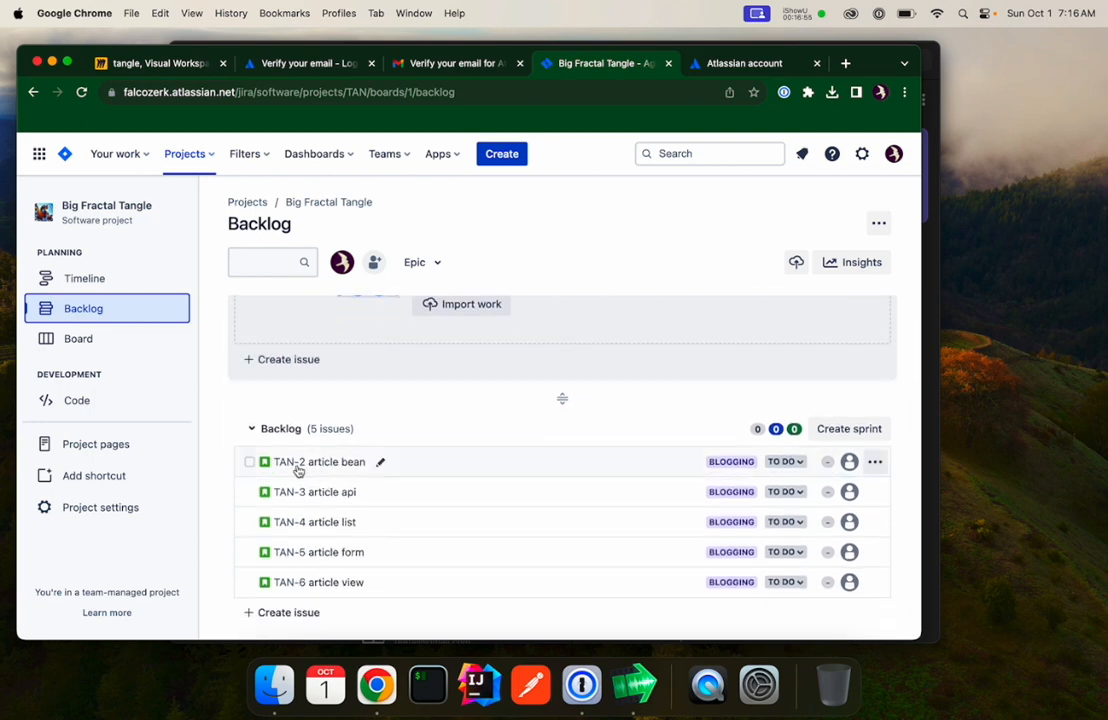
pyautogui.moveTo(267, 462); pyautogui.dragTo(340, 420)
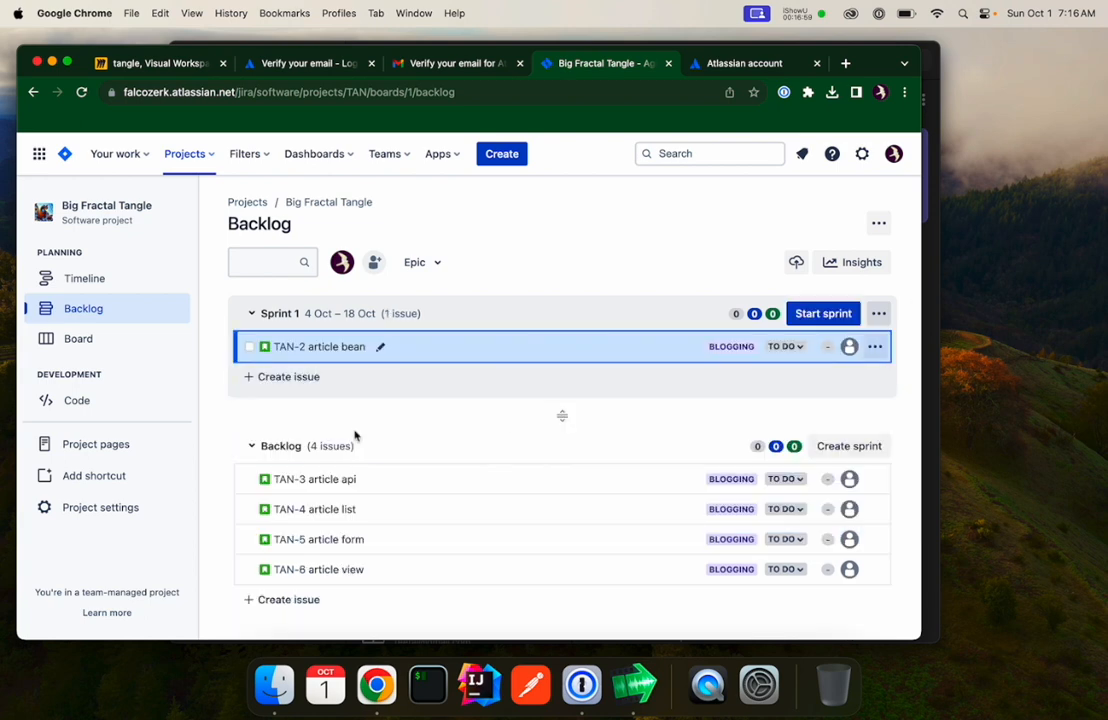
pyautogui.moveTo(266, 484); pyautogui.dragTo(294, 354)
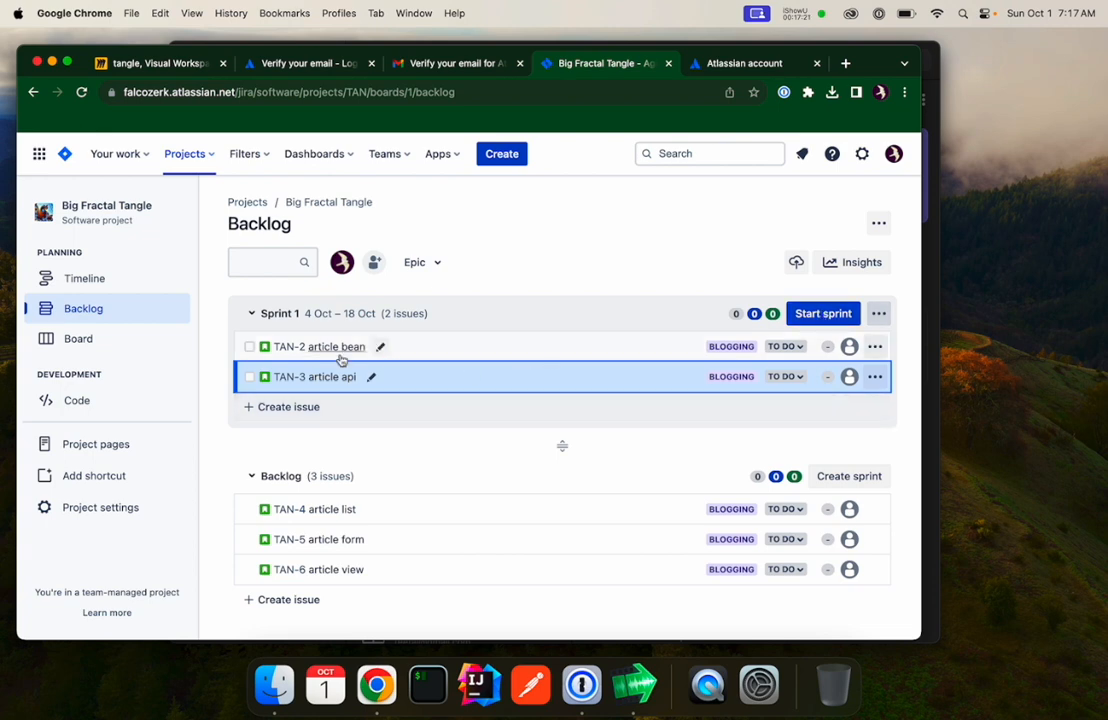
# Move article bean and article api back to the backlog, placing article api after article list.
pyautogui.moveTo(318, 347); pyautogui.dragTo(339, 511)
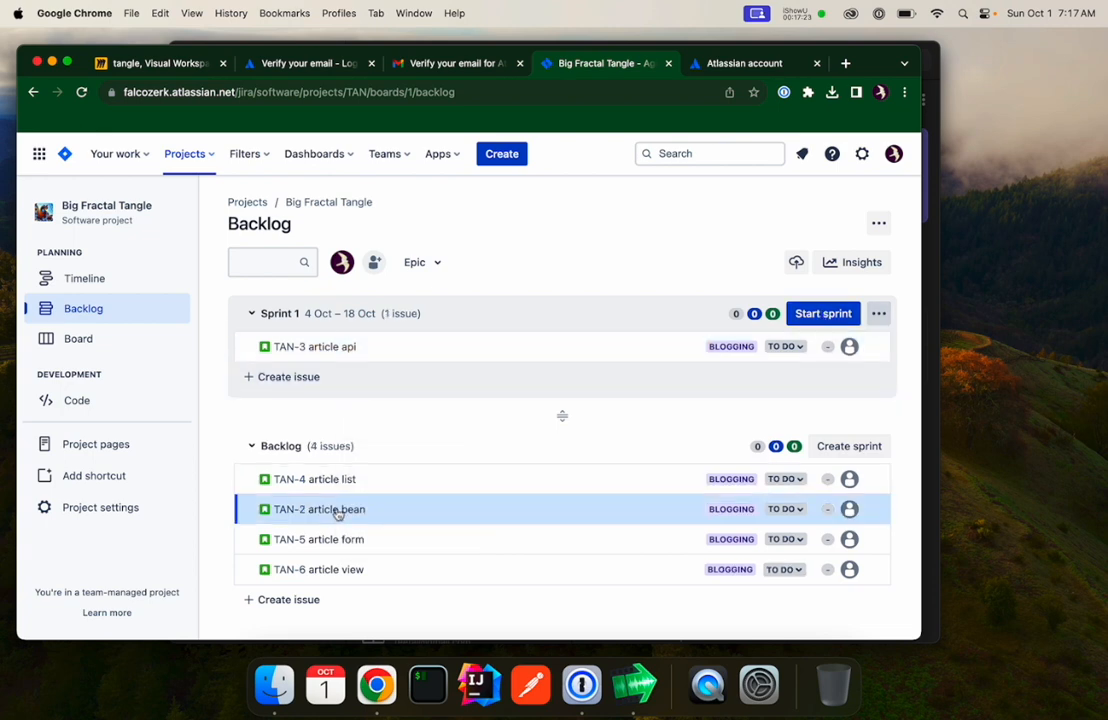
pyautogui.moveTo(317, 348); pyautogui.dragTo(400, 450)
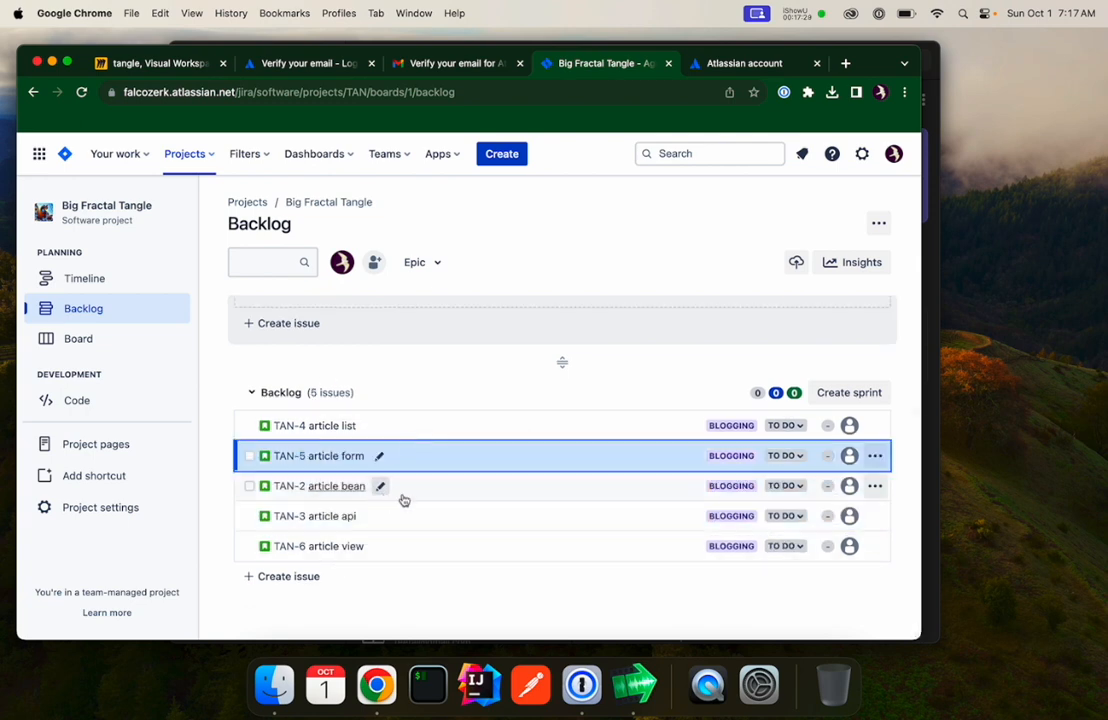
pyautogui.moveTo(401, 522); pyautogui.dragTo(339, 455)
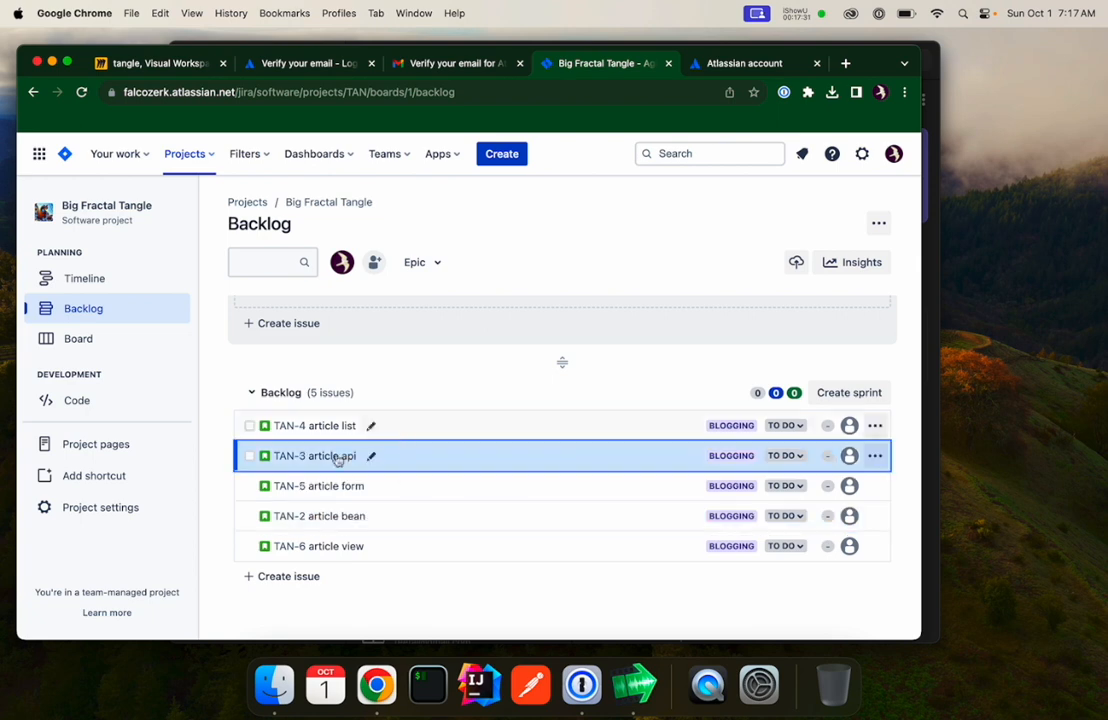
pyautogui.scroll(4, 485, 497)
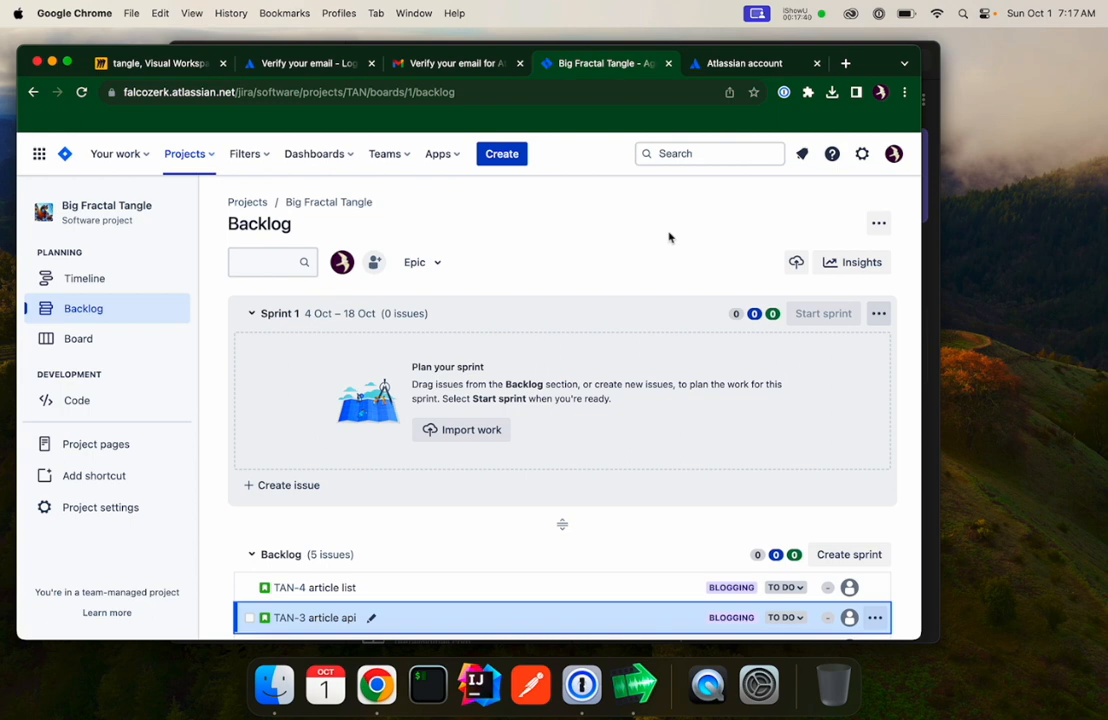
# Switch to Confluence and get started with it on the Free plan.
pyautogui.click(38, 155)
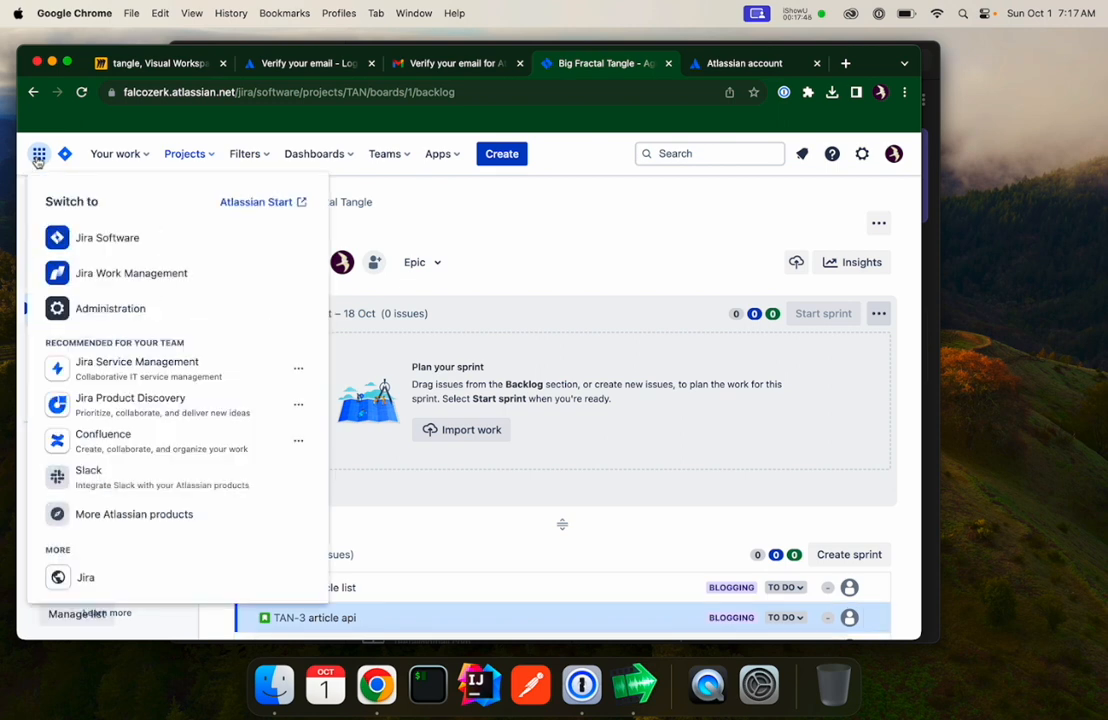
pyautogui.click(134, 440)
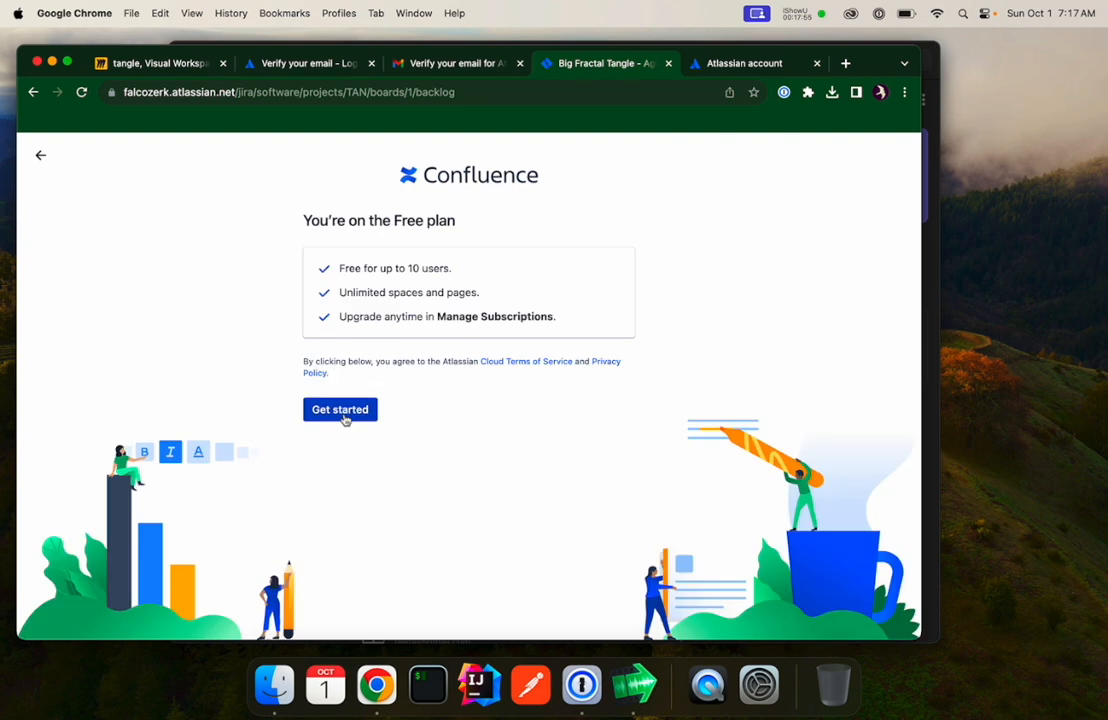
pyautogui.click(344, 413)
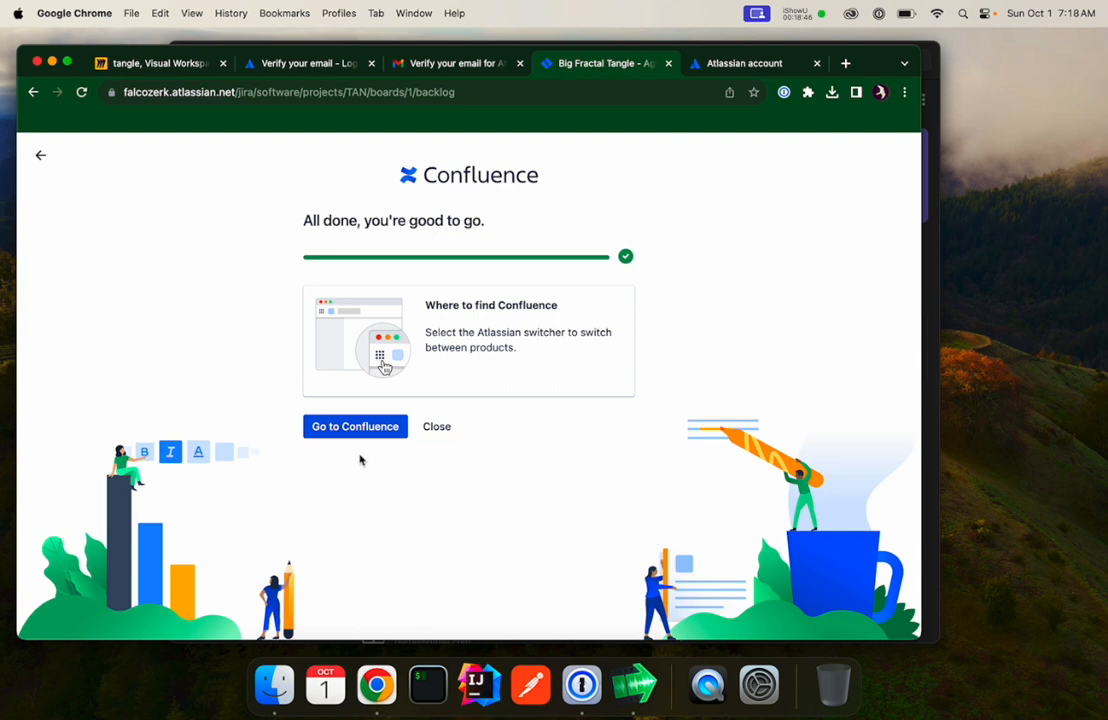
# Open Confluence and skip the first two onboarding questions.
pyautogui.click(361, 432)
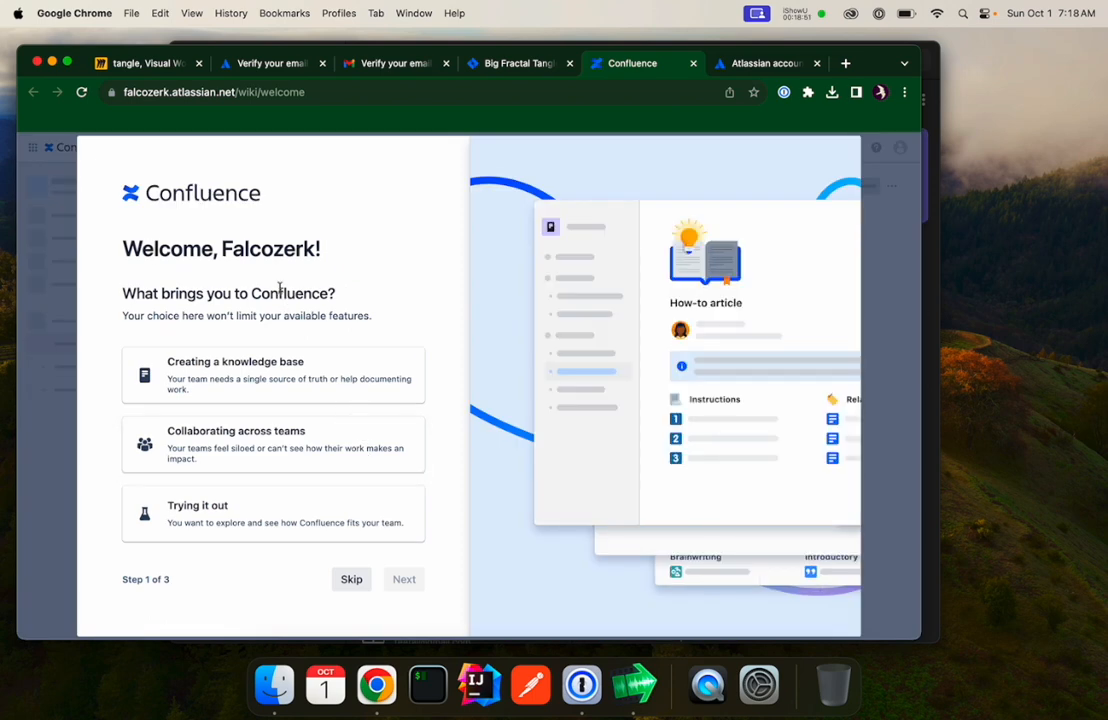
pyautogui.click(346, 579)
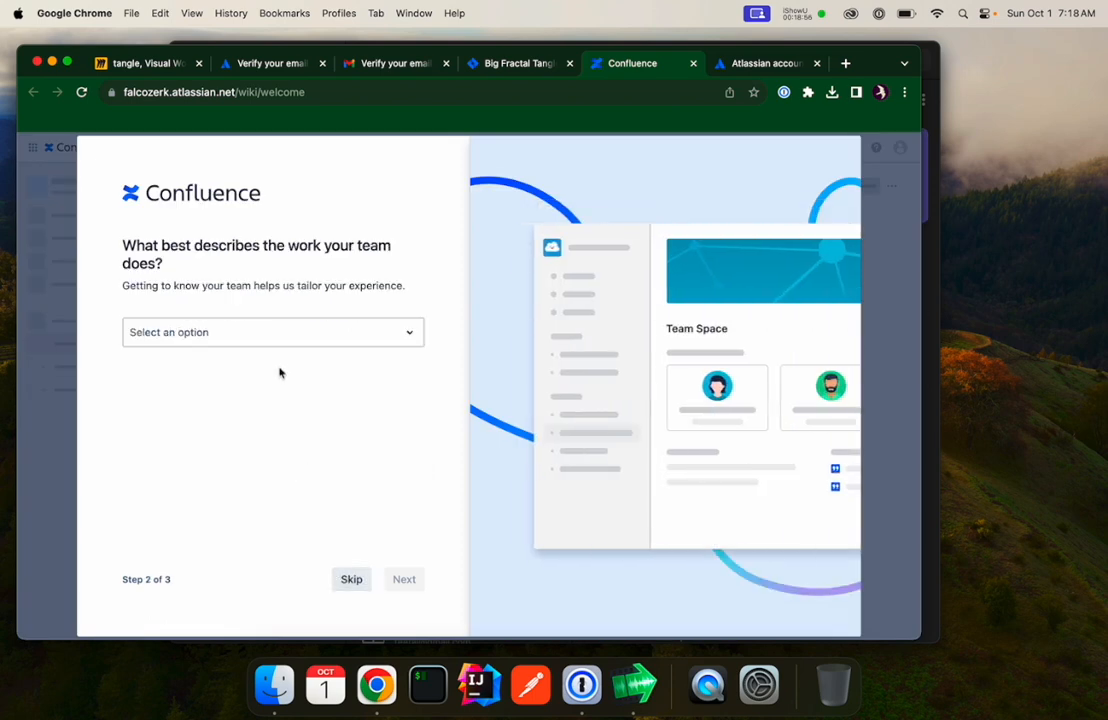
pyautogui.click(349, 582)
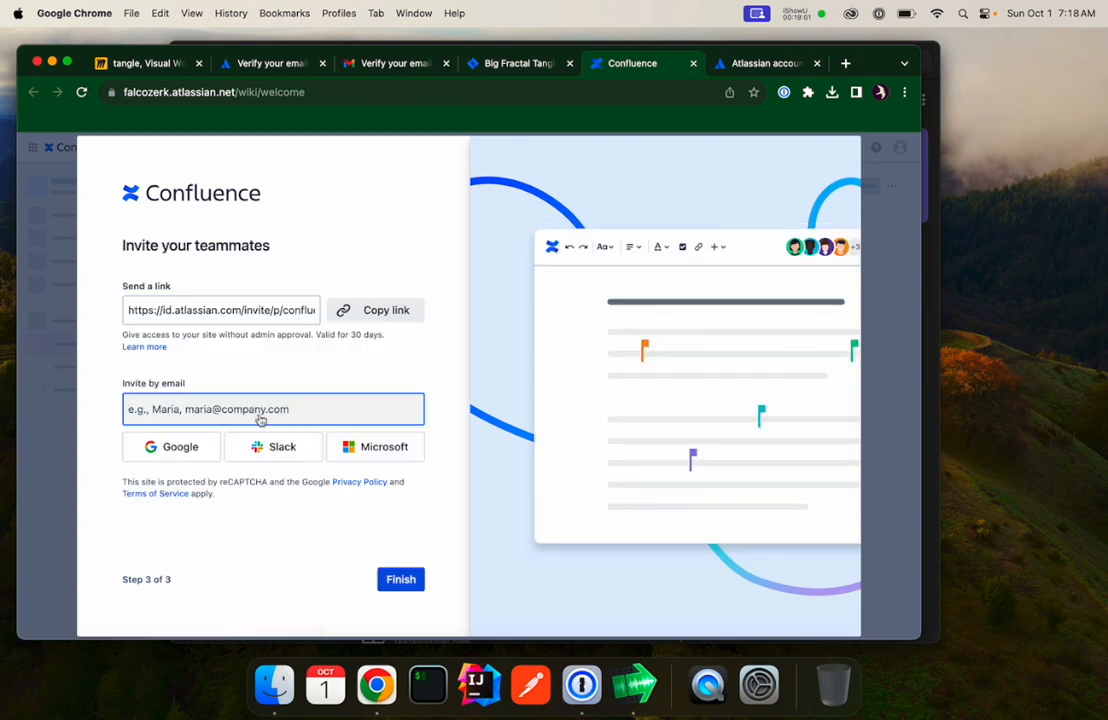
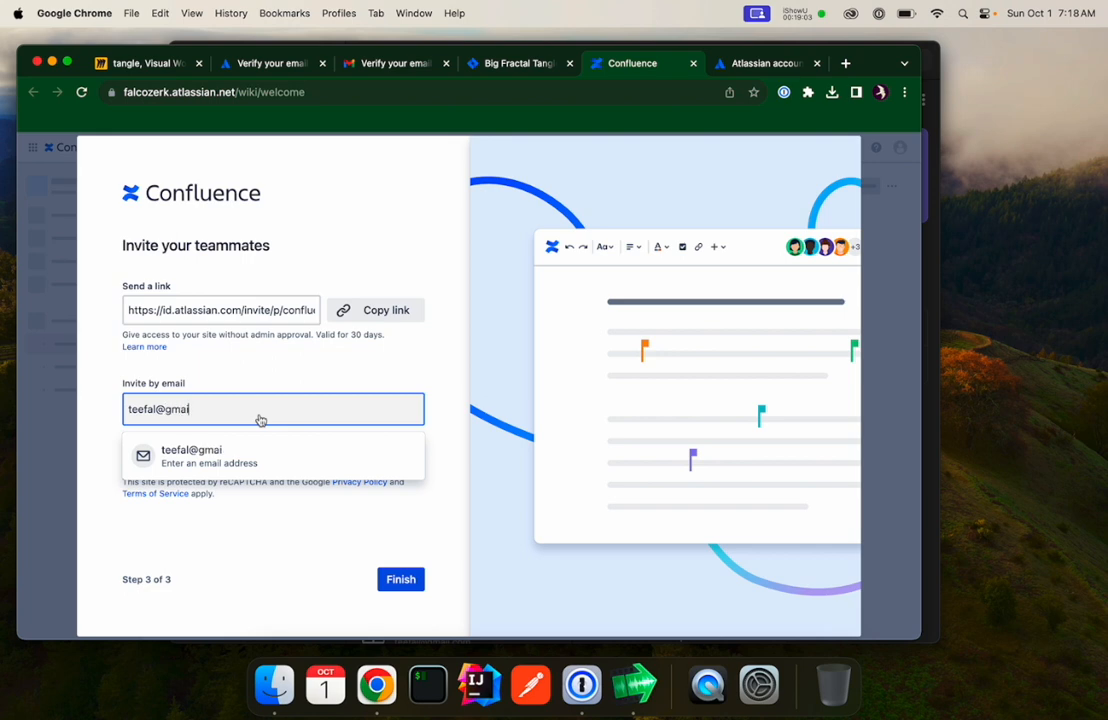
# Invite a teammate by entering their e-mail address, then finish the onboarding.
pyautogui.press('Return')
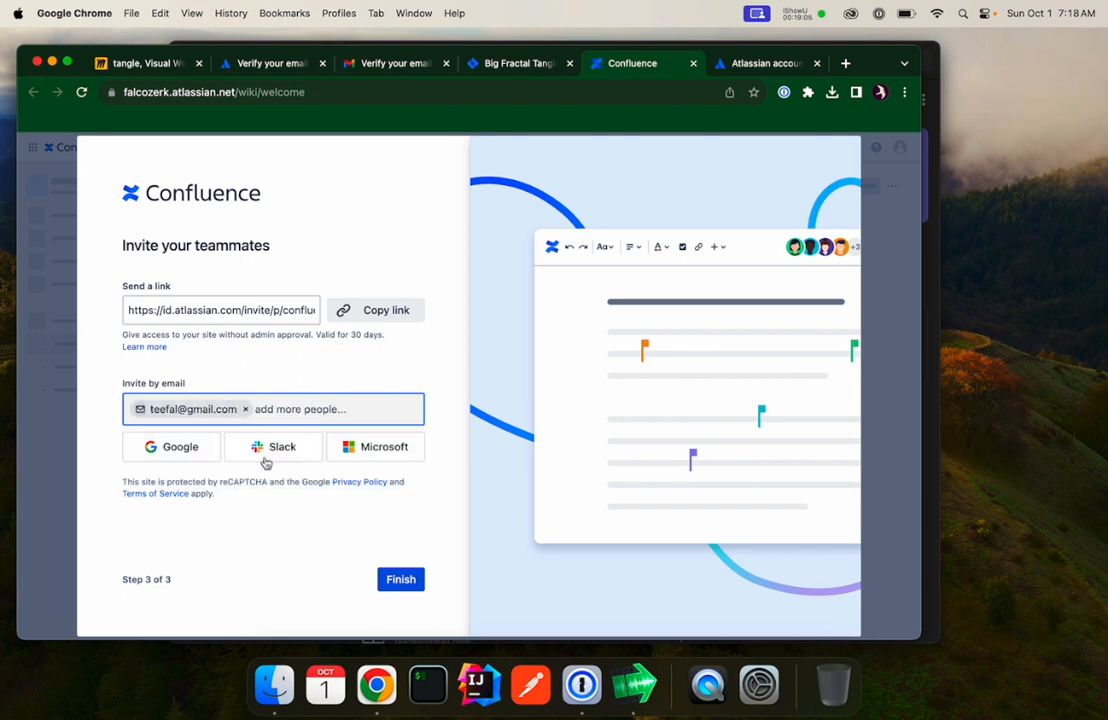
pyautogui.click(404, 583)
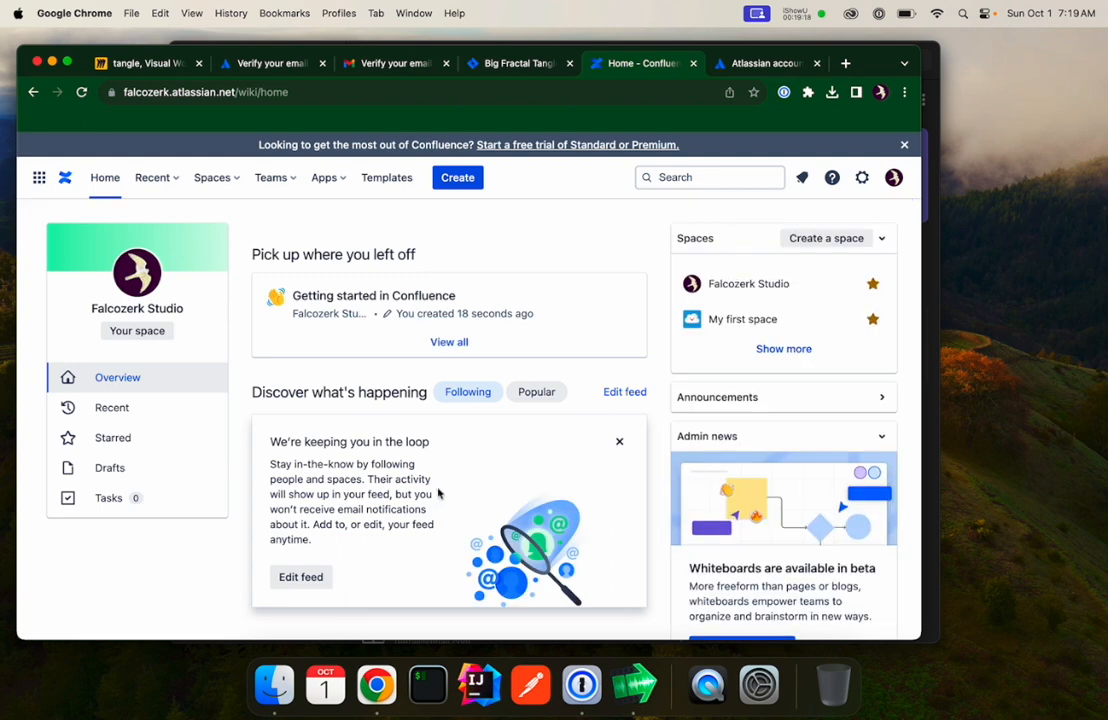
# Open My first space and dismiss the welcome tour and the Quickstart panel.
pyautogui.click(742, 319)
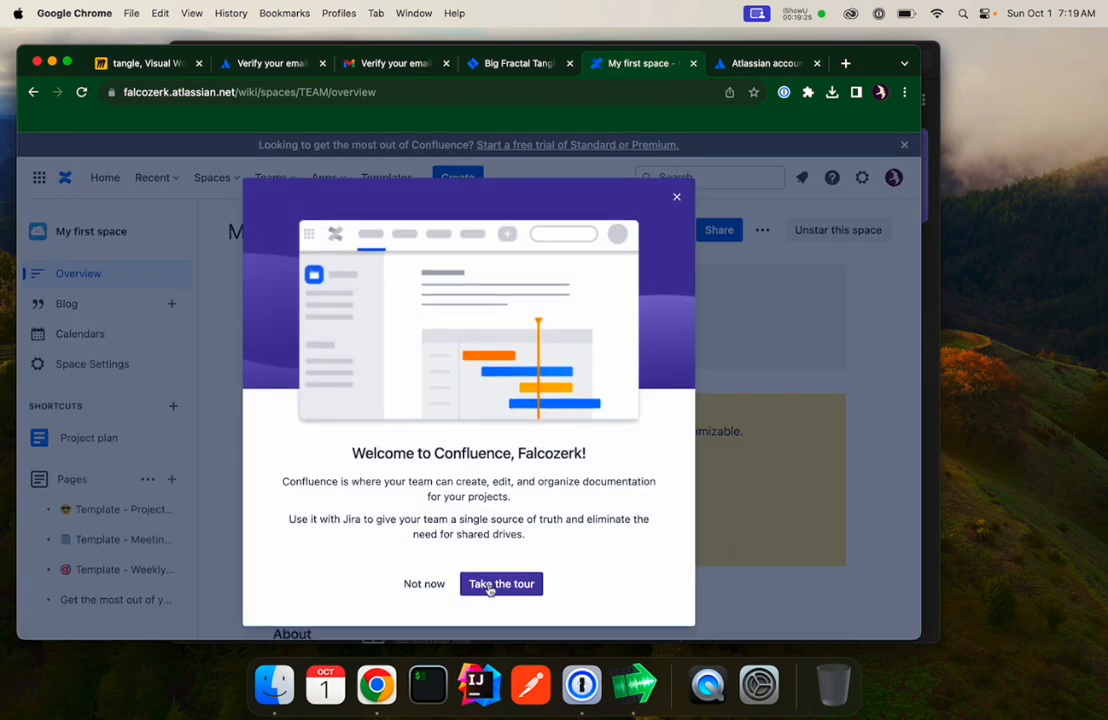
pyautogui.click(418, 588)
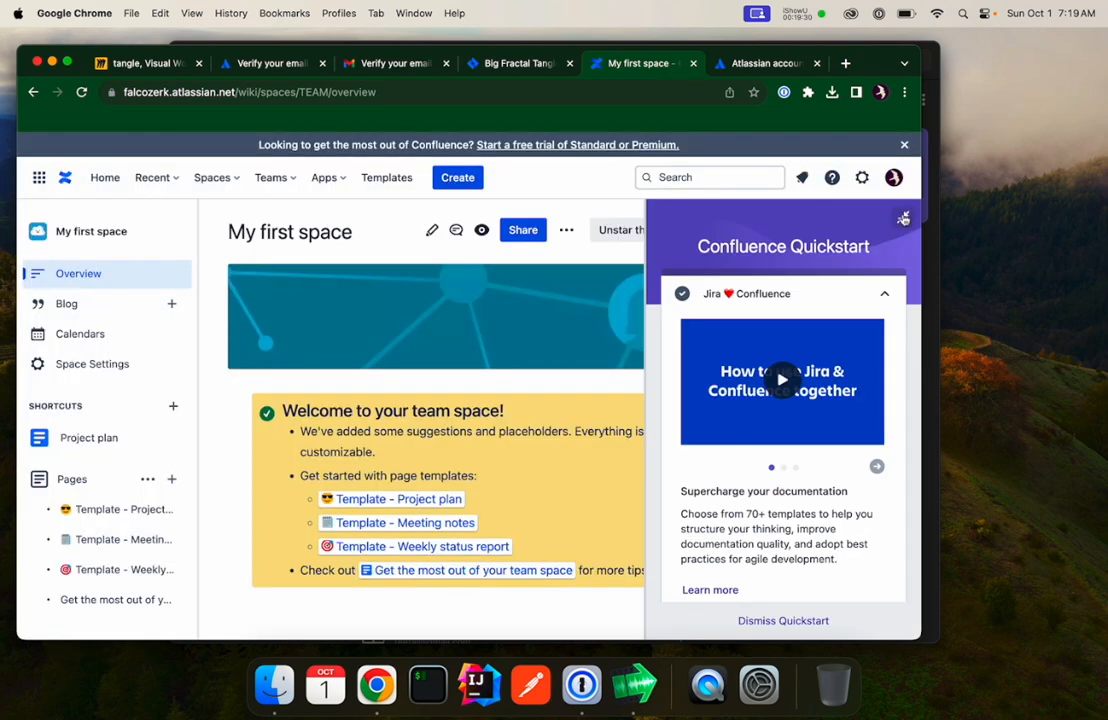
pyautogui.click(802, 619)
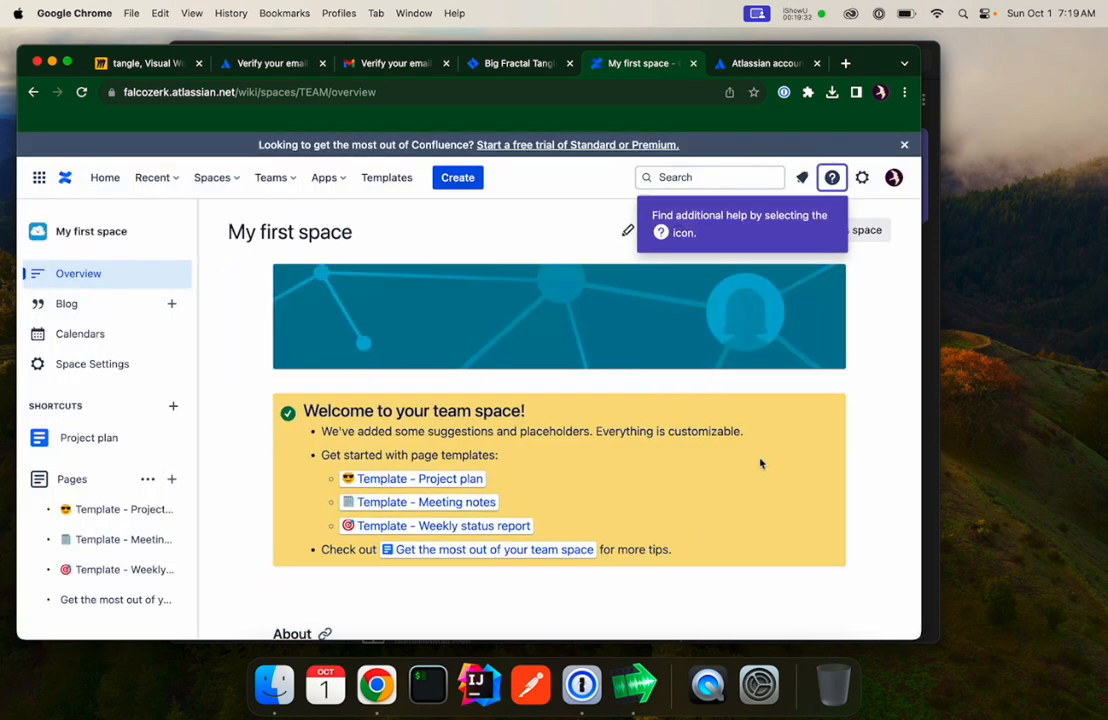
pyautogui.click(832, 181)
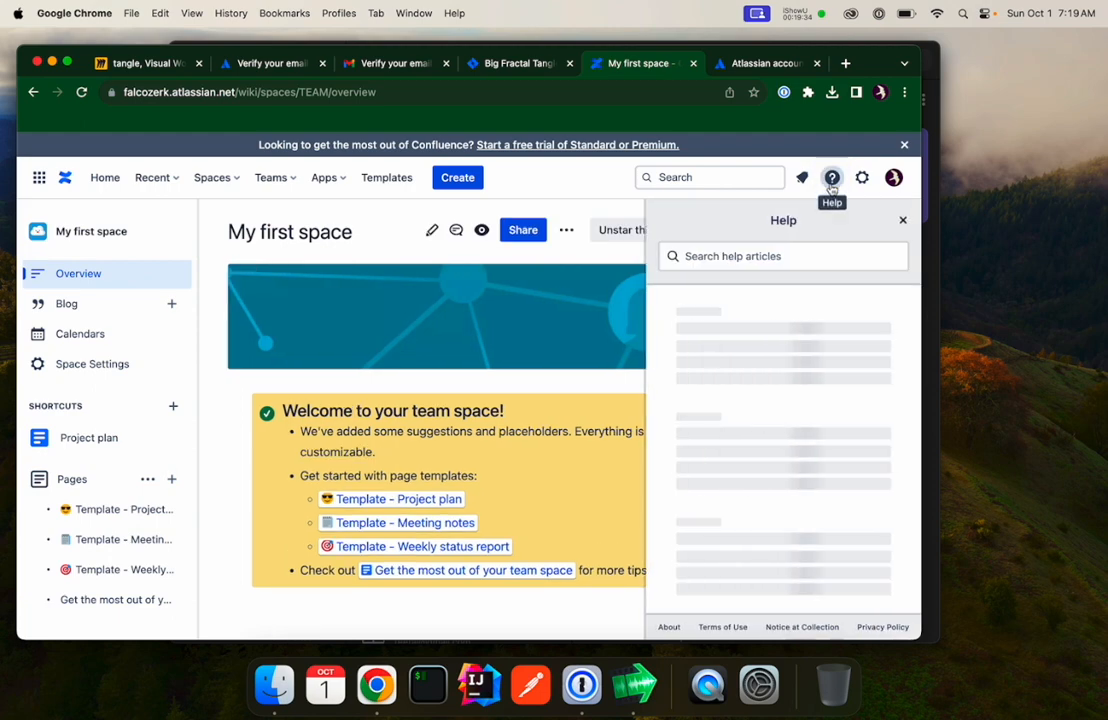
pyautogui.click(832, 181)
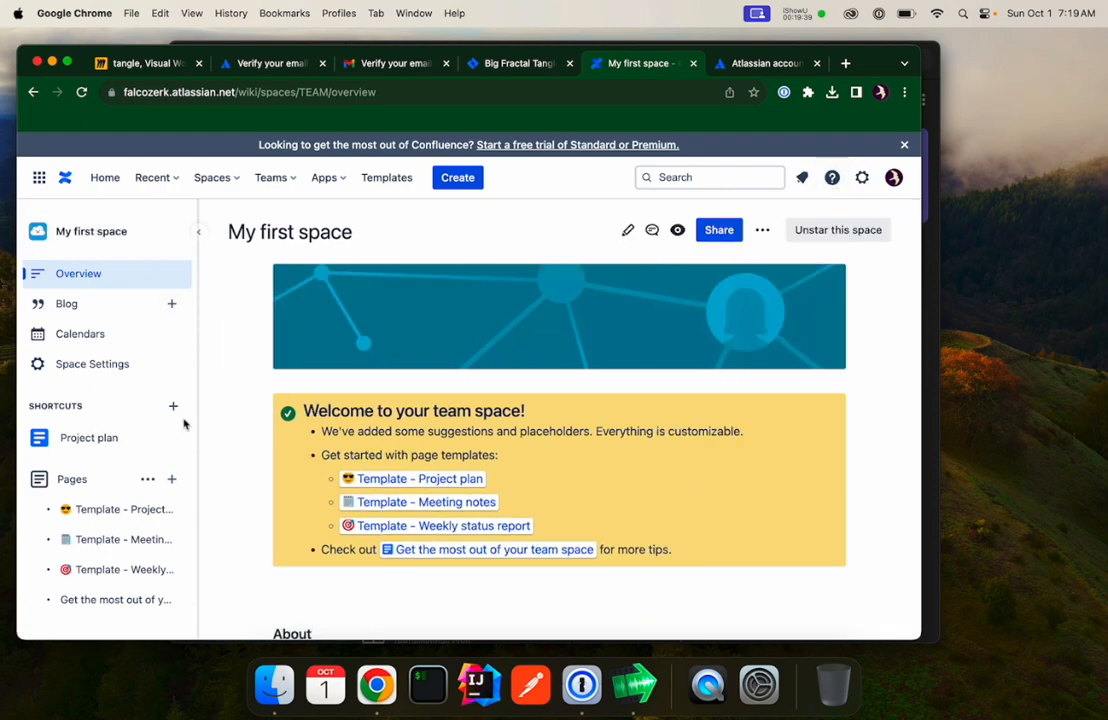
# Rename the space to Big Fractal Tangle in its space details.
pyautogui.scroll(-10, 88, 497)
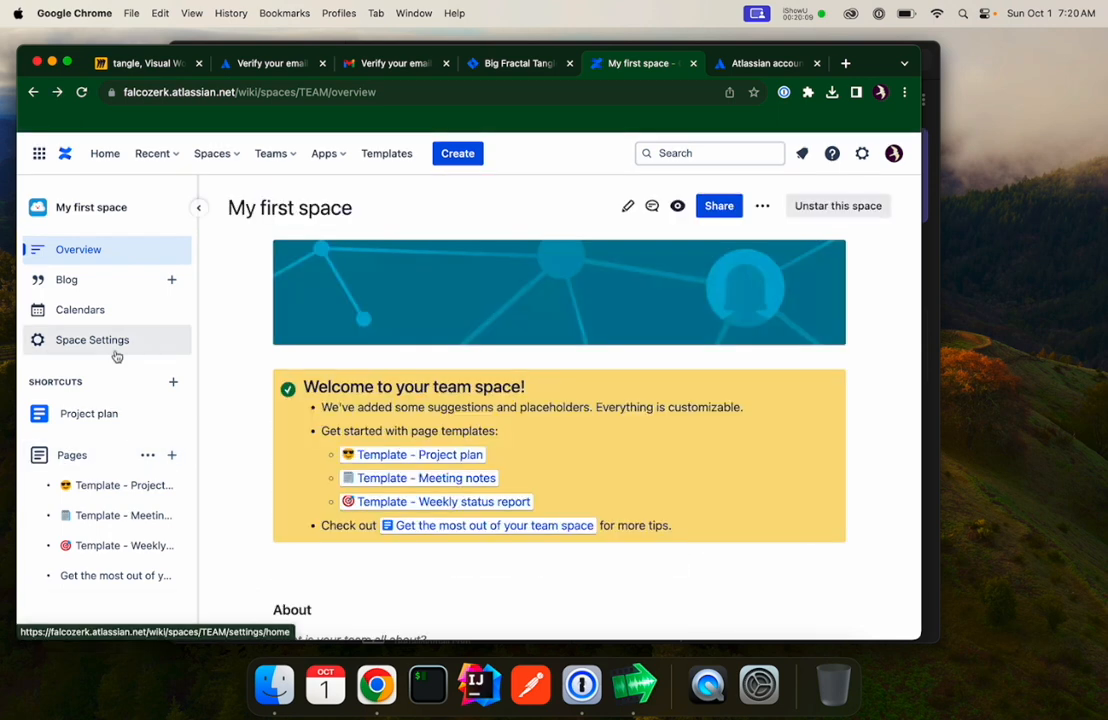
pyautogui.click(96, 343)
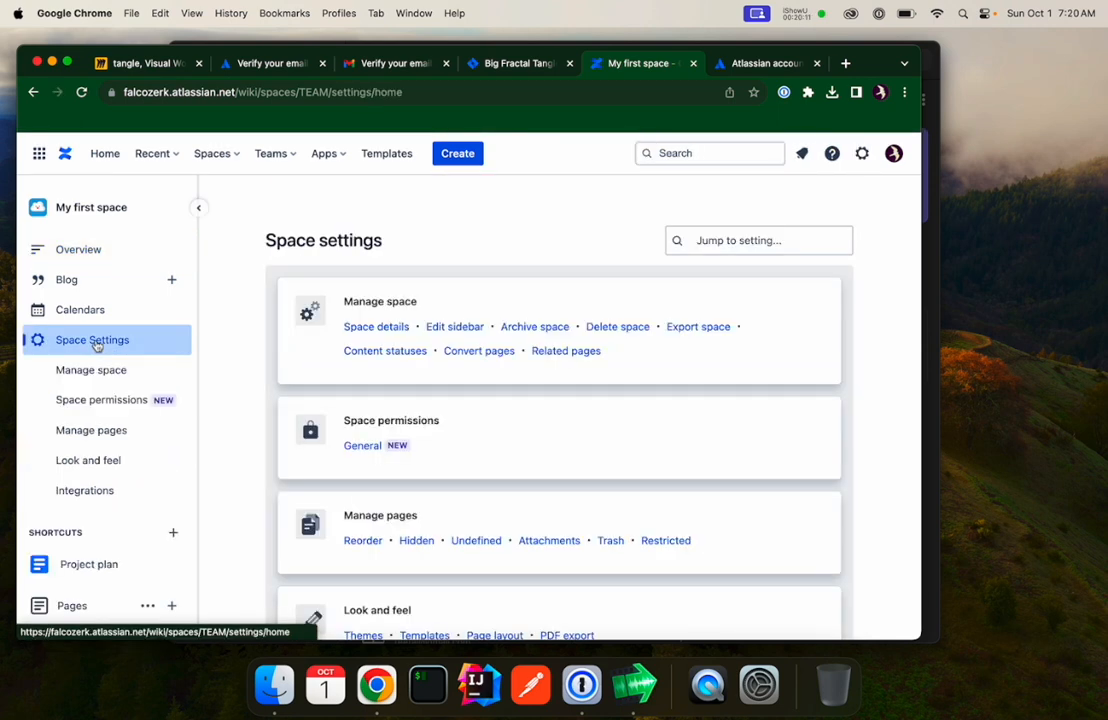
pyautogui.click(397, 330)
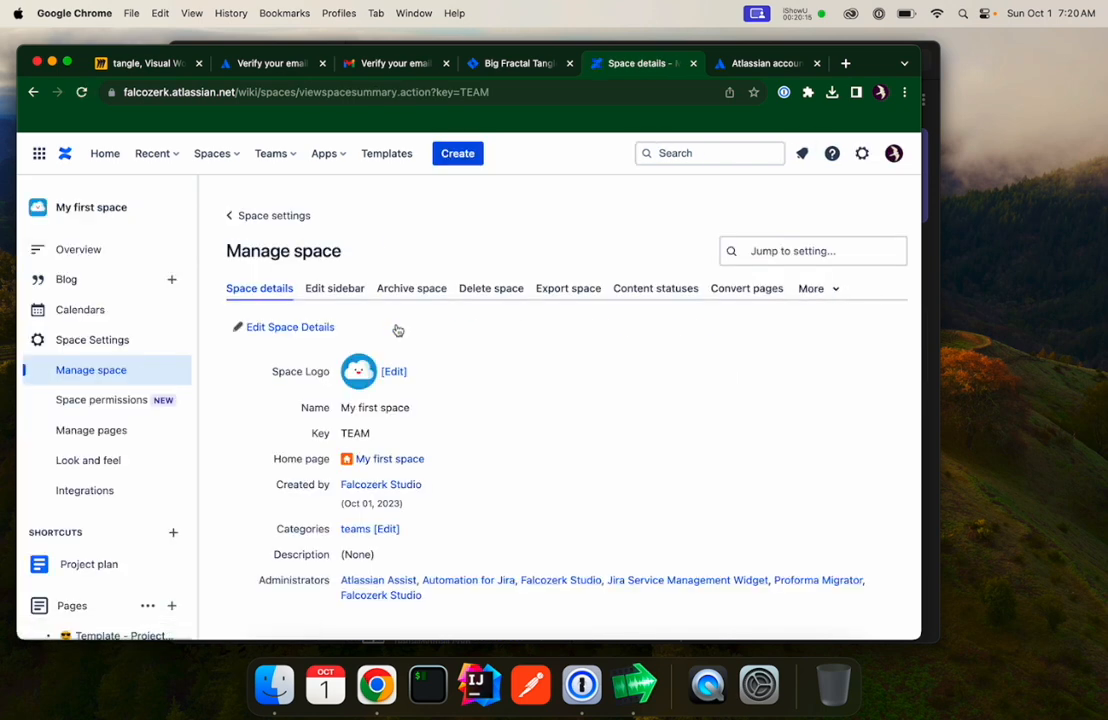
pyautogui.click(244, 330)
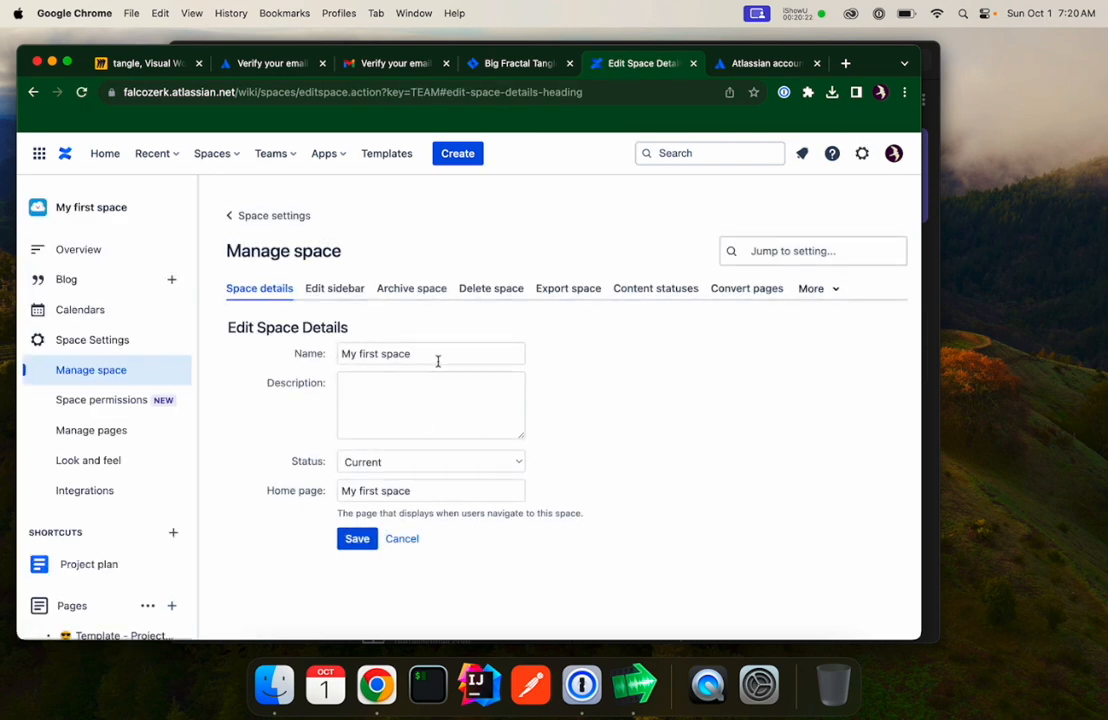
pyautogui.tripleClick(437, 355)
pyautogui.write('Big Fractal ')
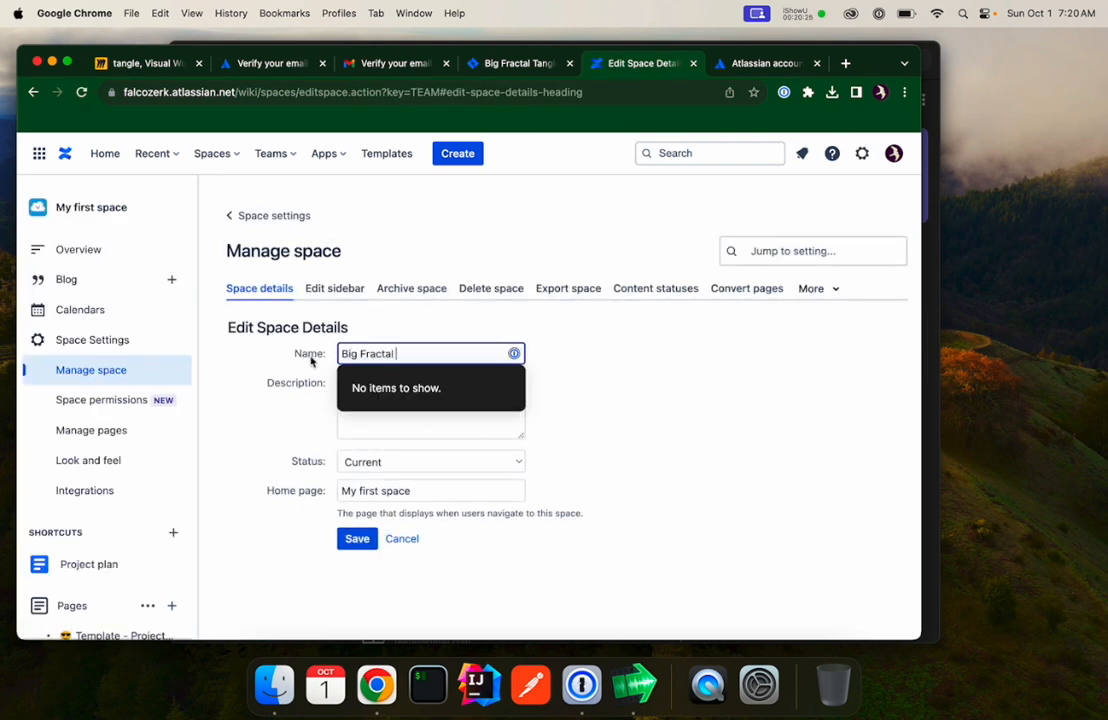
pyautogui.write('Tangle')
pyautogui.click(191, 538)
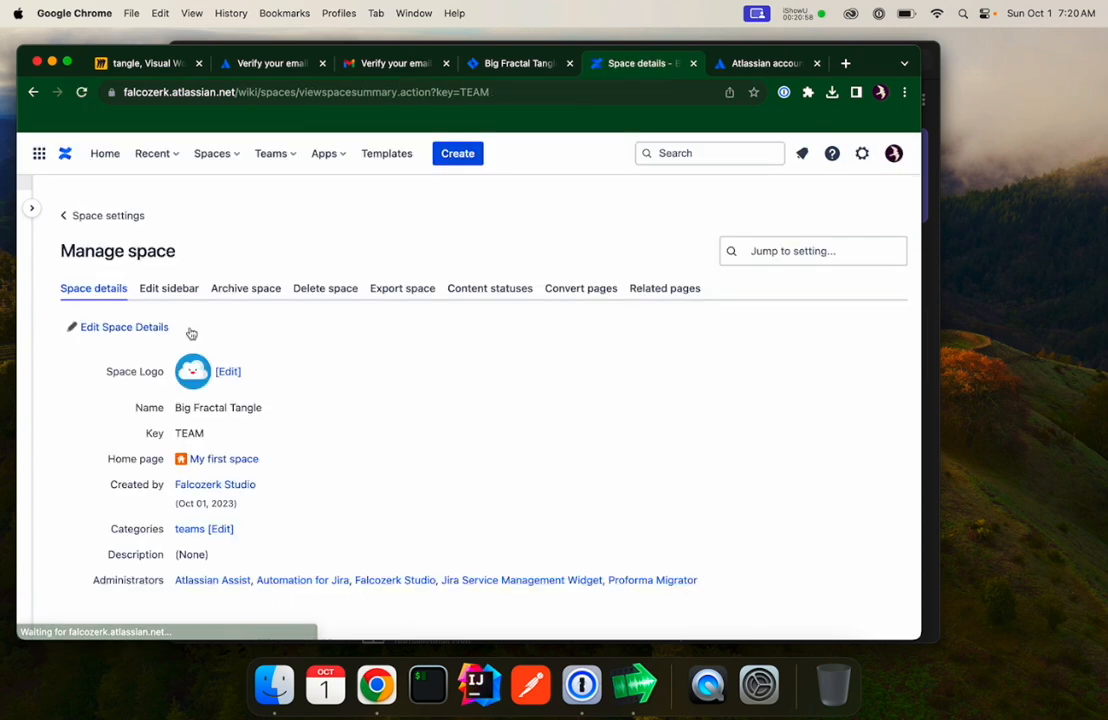
# Set the space logo to the Mandel_zoom_11_satellite_double_spiral.jpg image from Downloads and save.
pyautogui.click(226, 372)
pyautogui.click(270, 686)
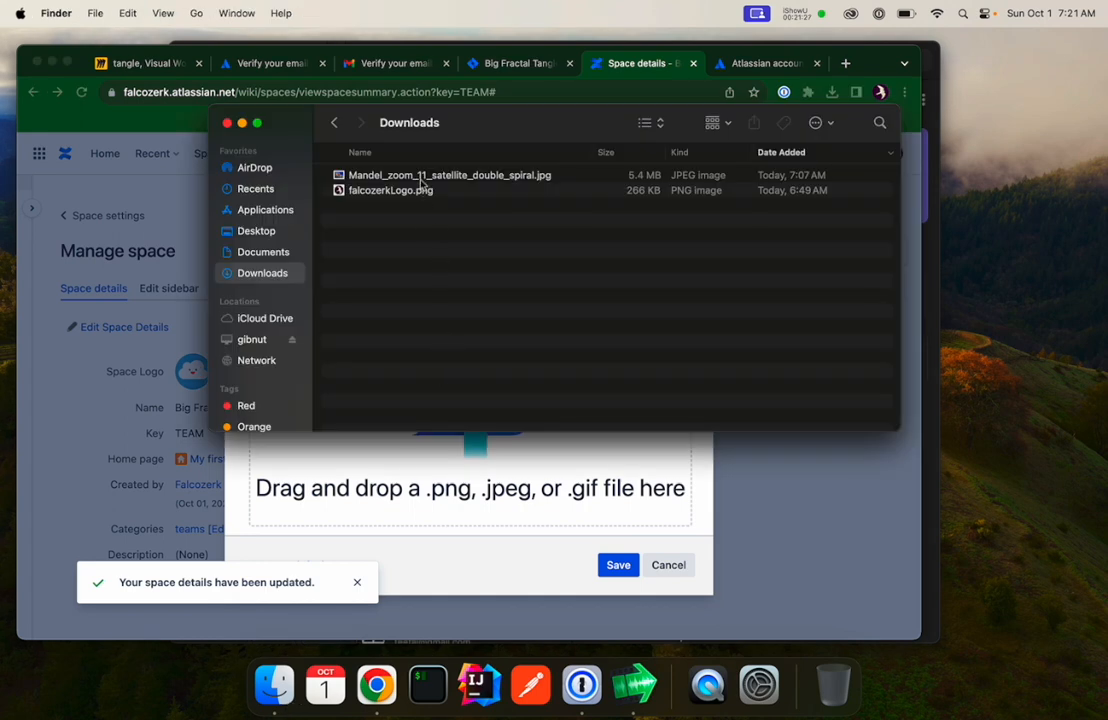
pyautogui.moveTo(423, 183); pyautogui.dragTo(416, 481)
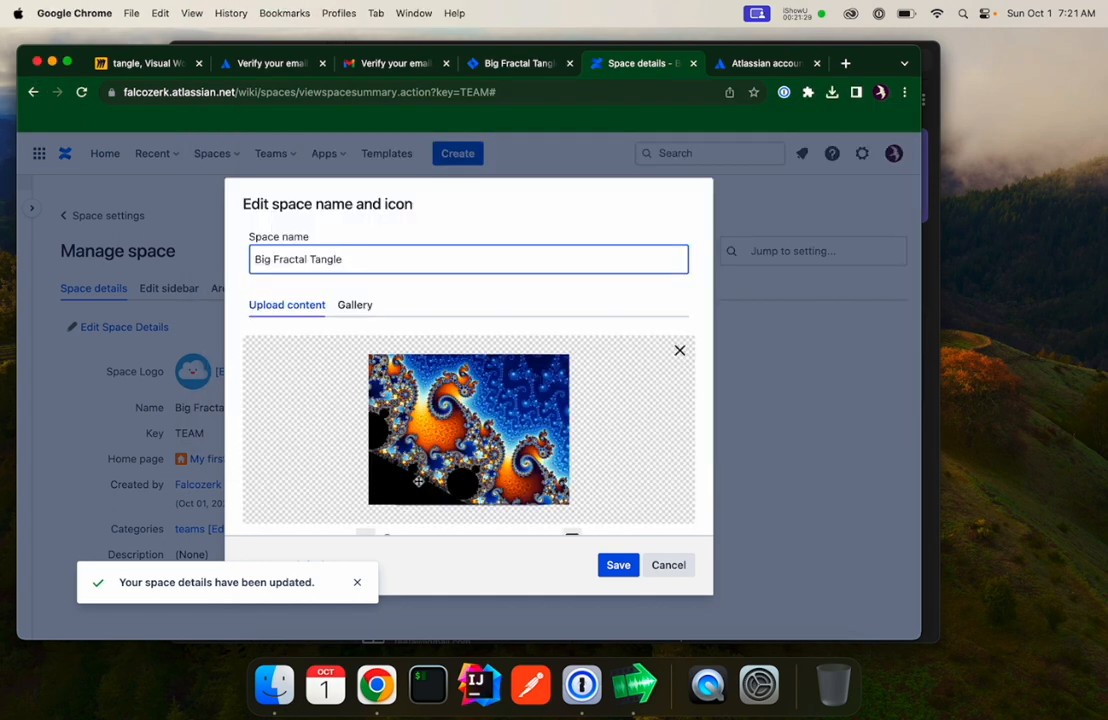
pyautogui.click(618, 566)
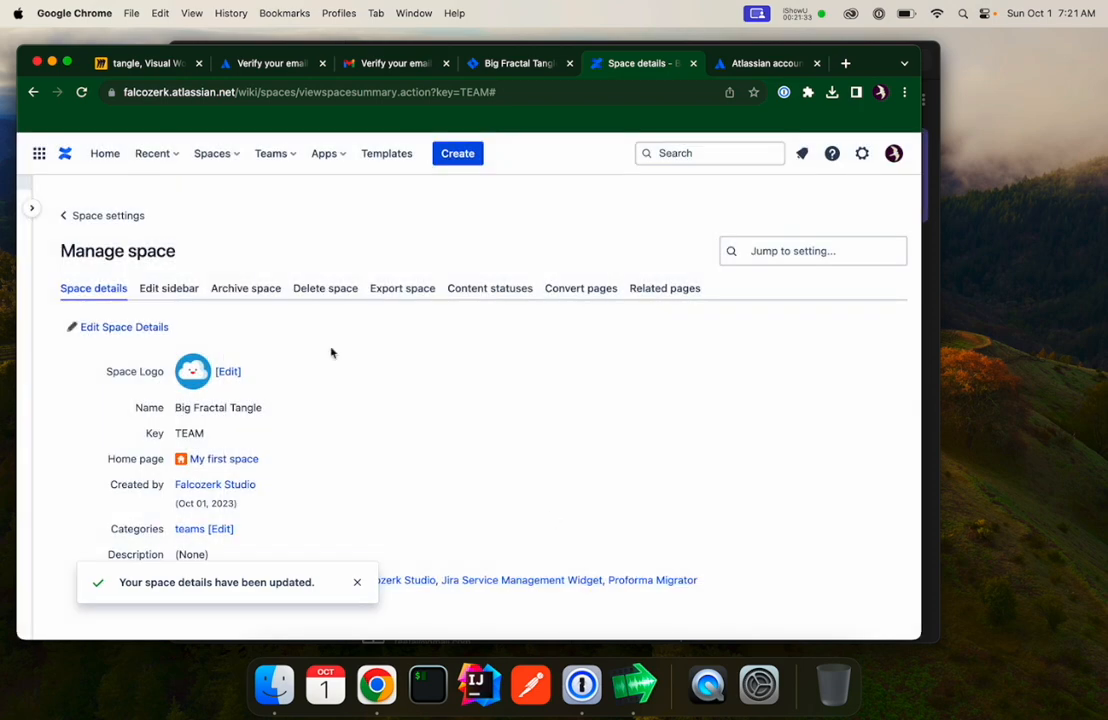
# Open the space overview page for editing and delete the welcome panel.
pyautogui.click(95, 218)
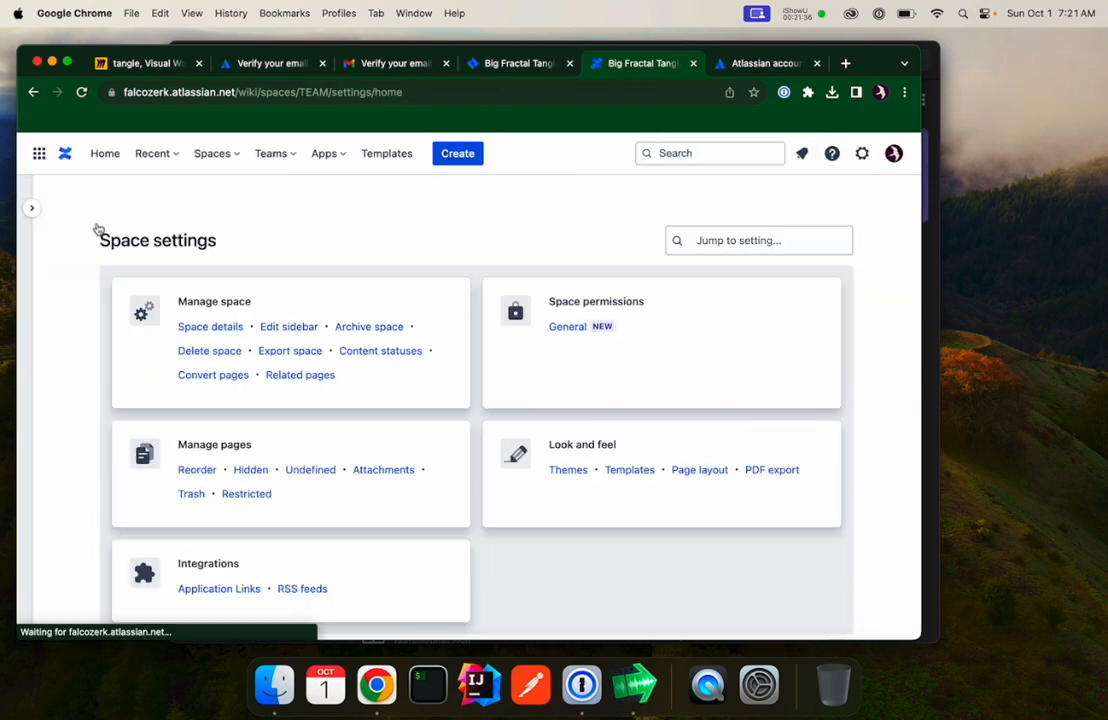
pyautogui.click(31, 207)
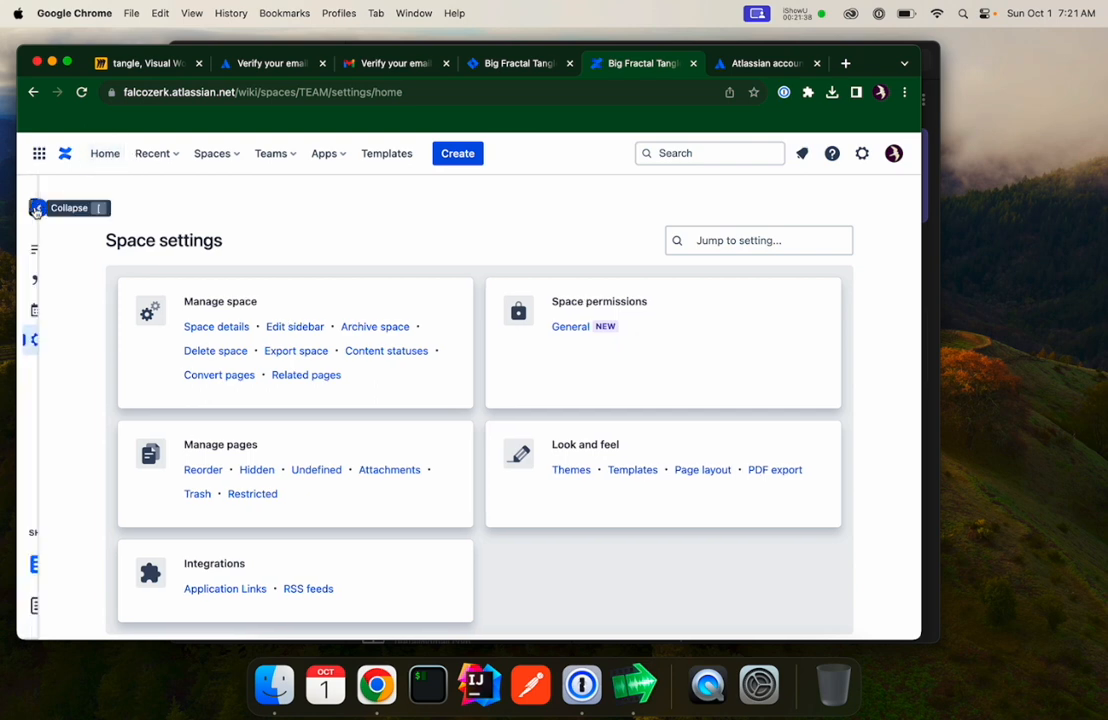
pyautogui.click(78, 258)
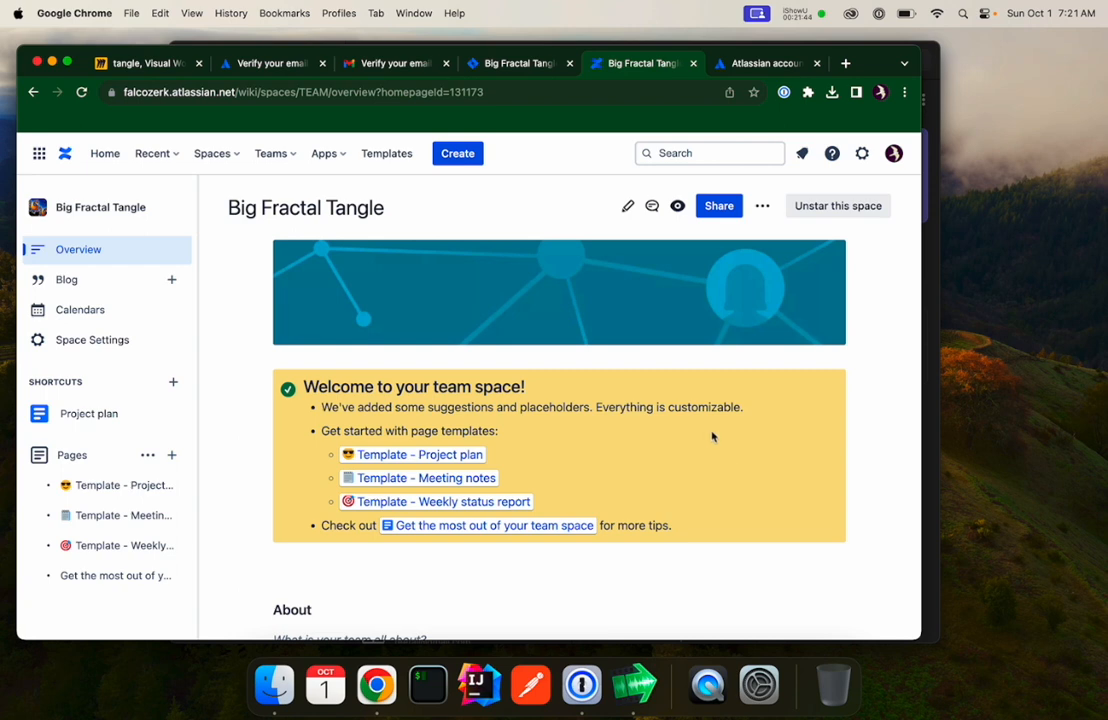
pyautogui.scroll(-5, 618, 396)
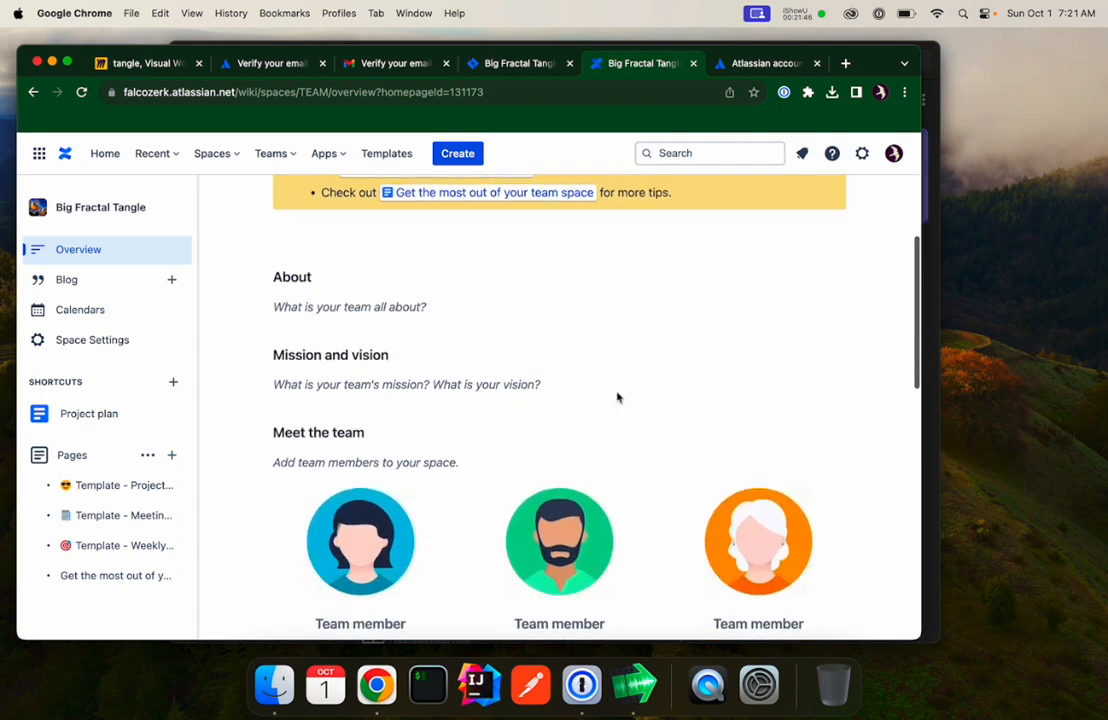
pyautogui.scroll(5, 618, 396)
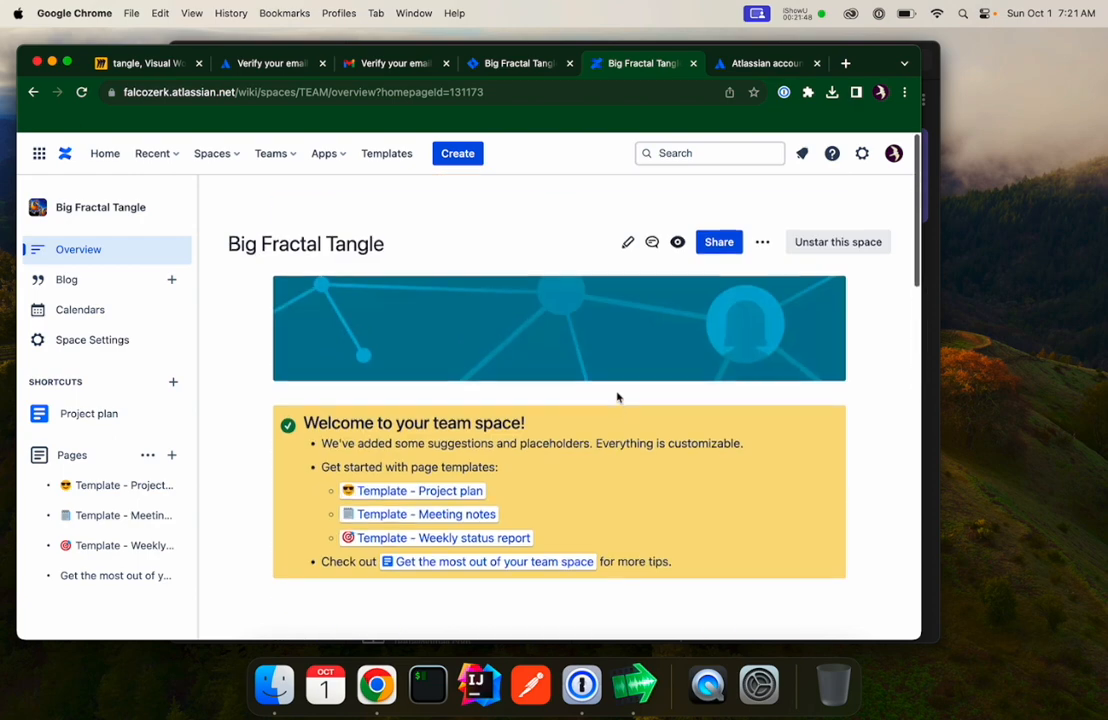
pyautogui.click(628, 208)
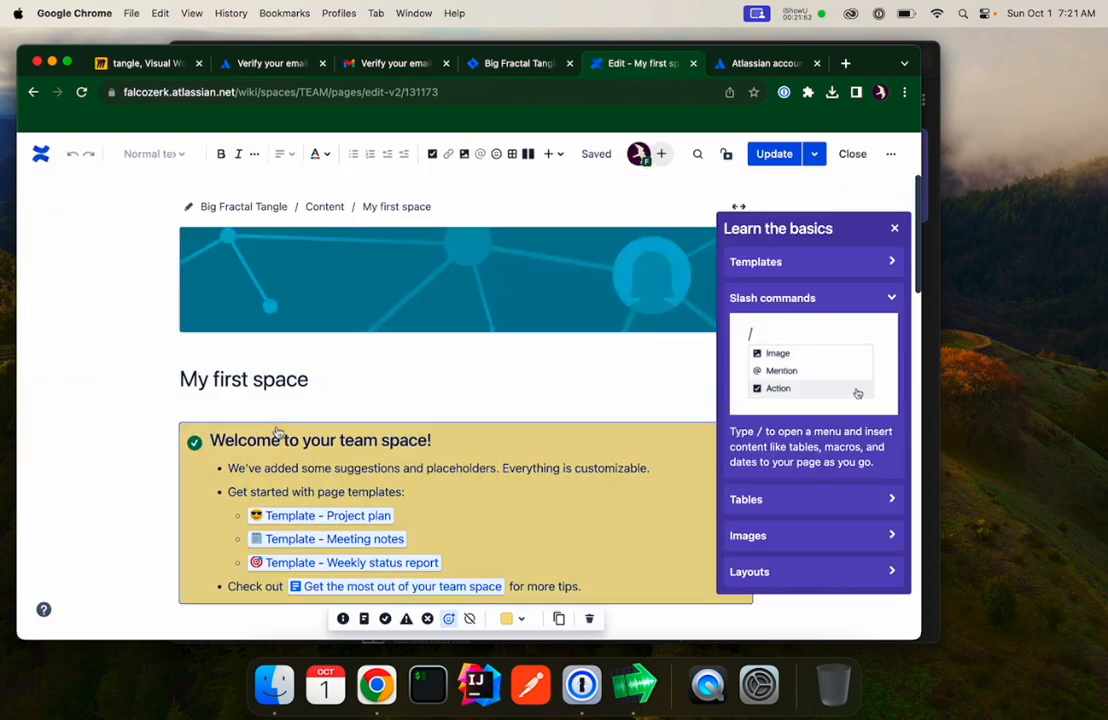
pyautogui.press('Delete')
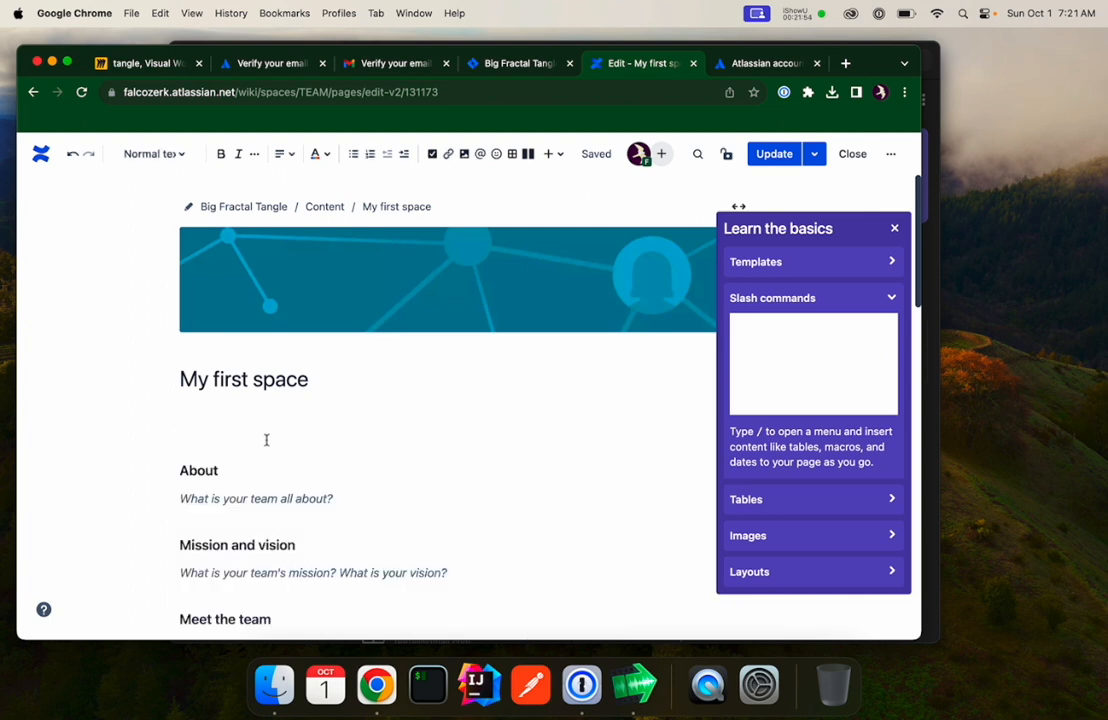
# Rename the page title from My first space to Home.
pyautogui.scroll(-1, 266, 440)
pyautogui.scroll(-1, 266, 440)
pyautogui.moveTo(316, 280); pyautogui.dragTo(116, 292)
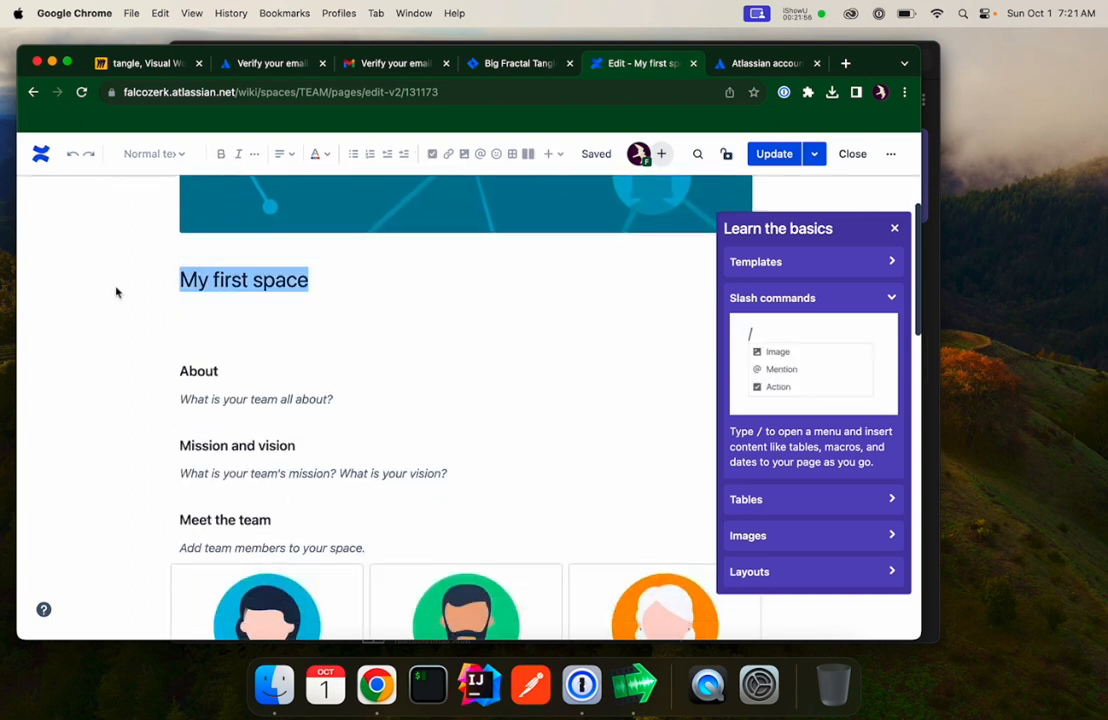
pyautogui.write('Home')
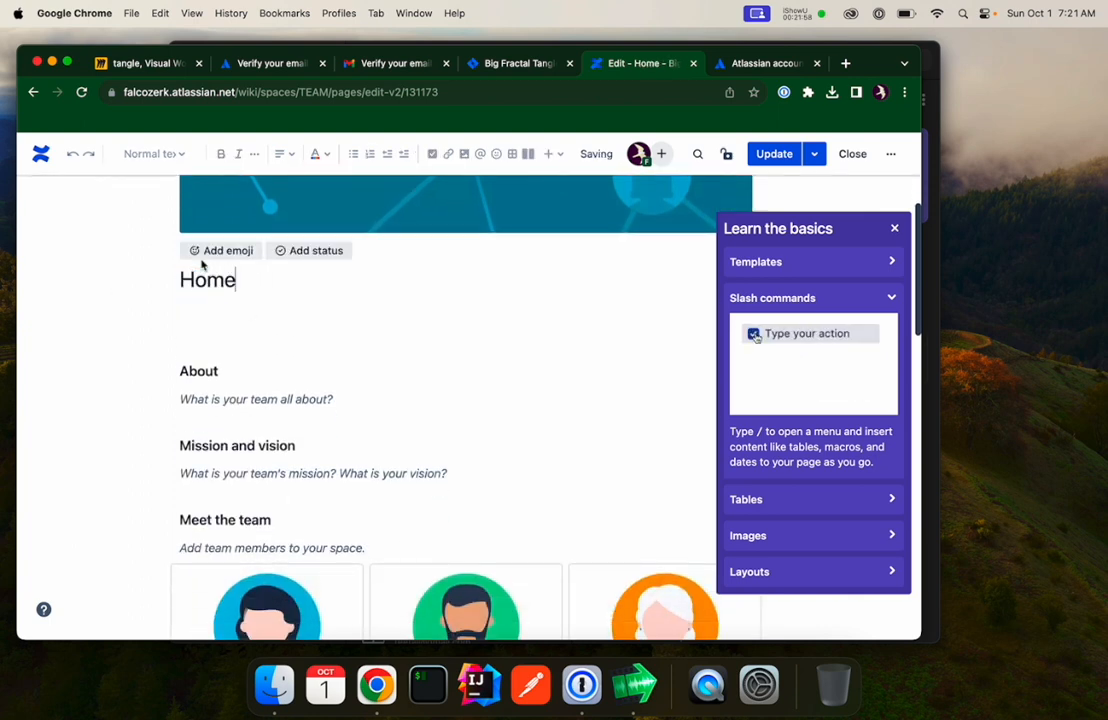
# Delete the About, Mission and vision, Meet the team and Team news sections from the page.
pyautogui.moveTo(203, 341); pyautogui.dragTo(355, 624)
pyautogui.press('BackSpace')
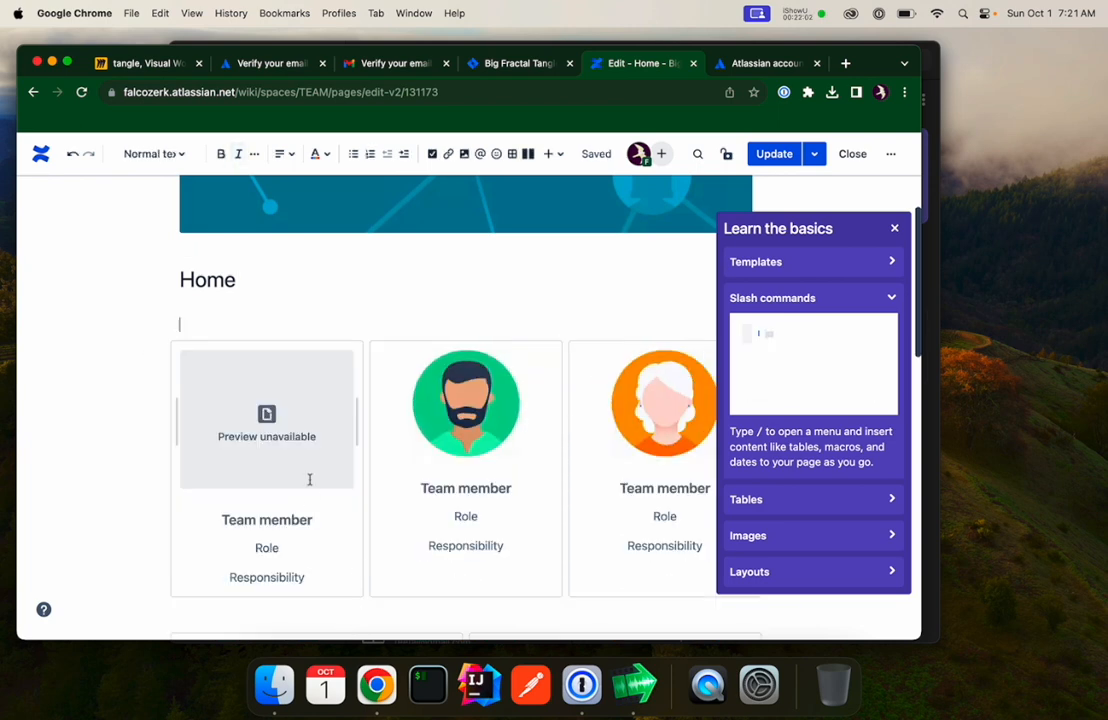
pyautogui.click(351, 596)
pyautogui.press('BackSpace')
pyautogui.click(349, 472)
pyautogui.press('BackSpace')
pyautogui.moveTo(182, 434); pyautogui.dragTo(253, 581)
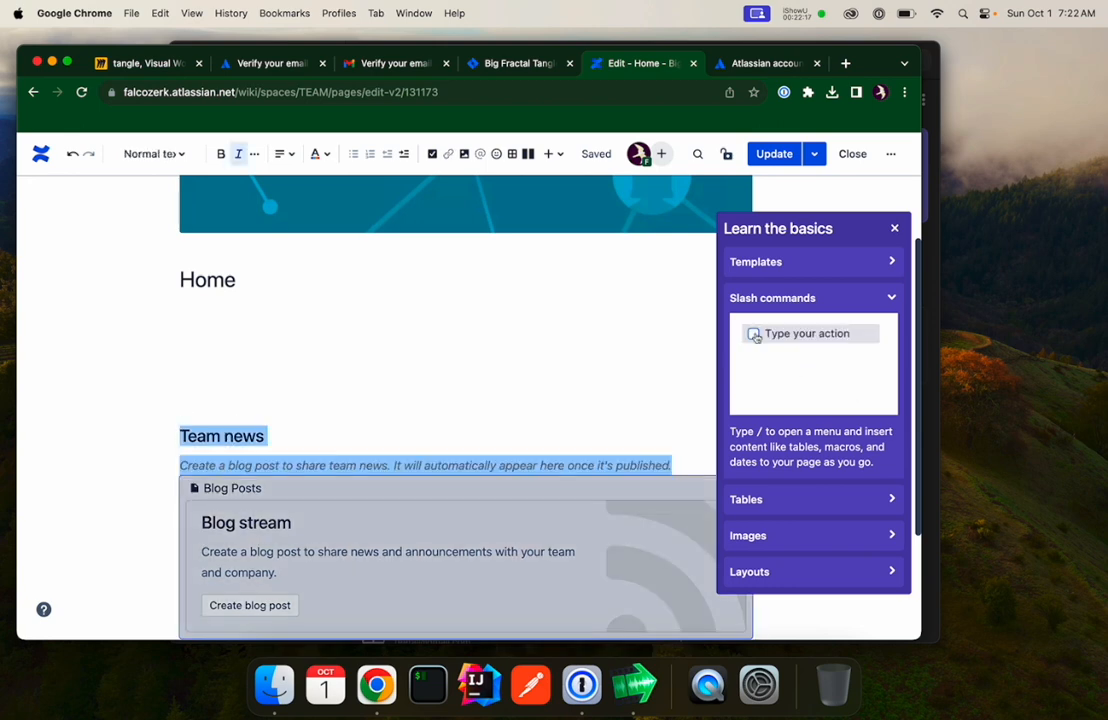
pyautogui.press('BackSpace')
# Write the line "Welcome to Big Fractal Tangle." under the title and close the Learn the basics panel.
pyautogui.write('wel')
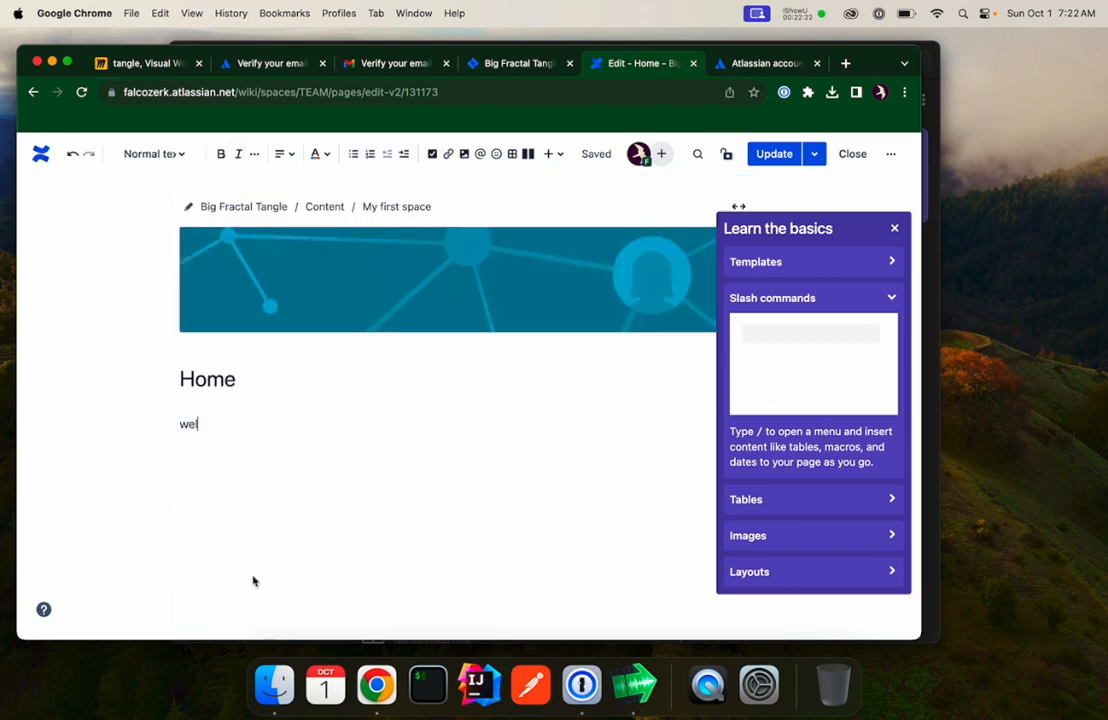
pyautogui.write('come to ')
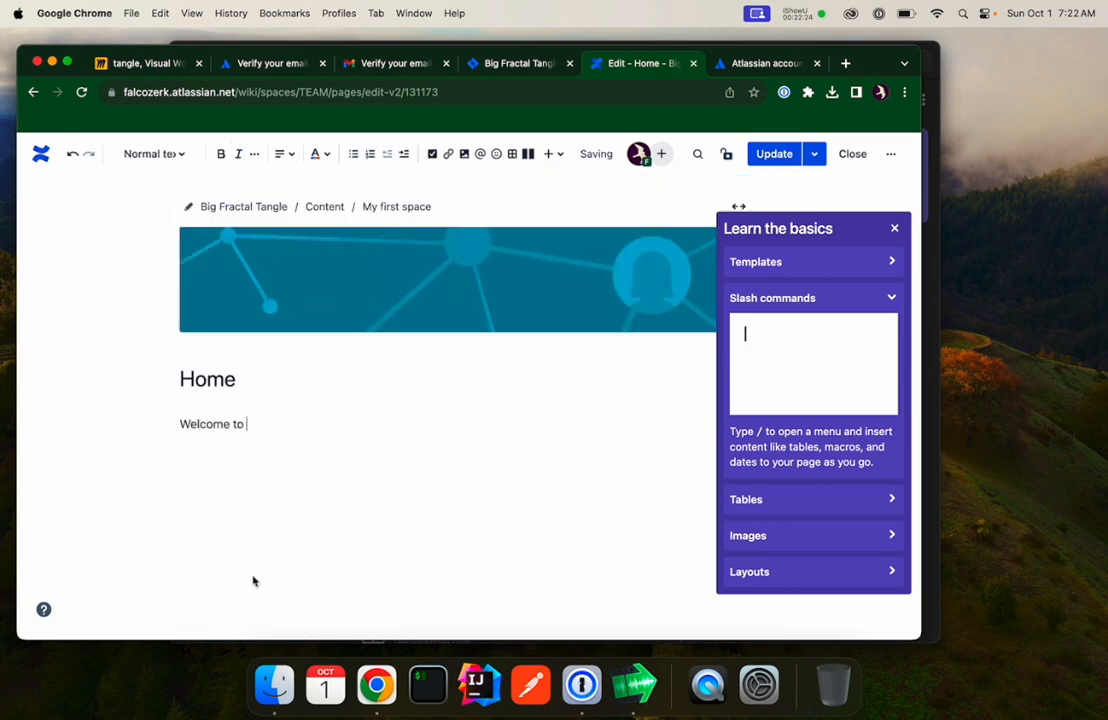
pyautogui.write('Big Fracta')
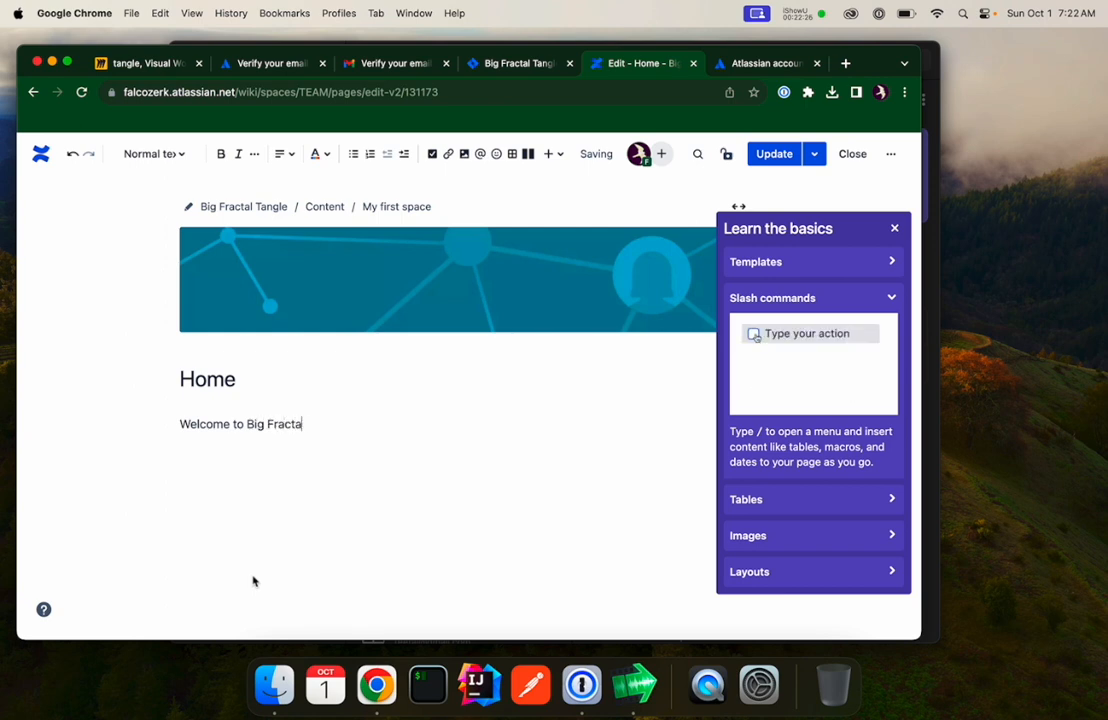
pyautogui.write('l Tangle.')
pyautogui.click(894, 228)
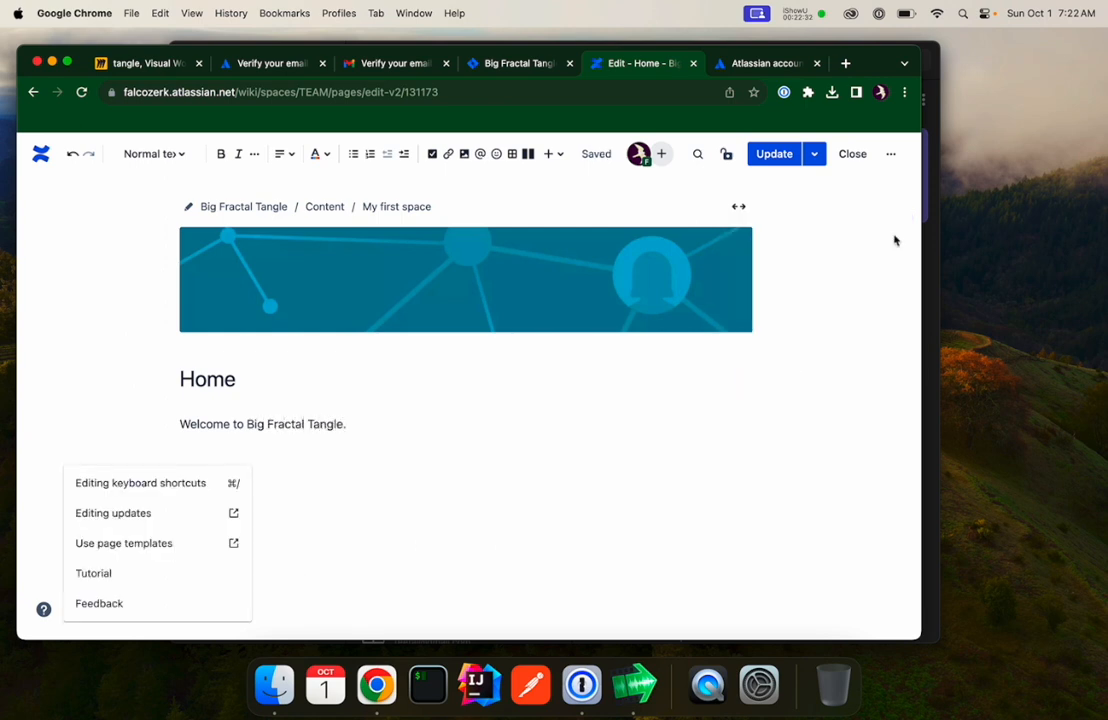
# Publish the updated Home page and bookmark the space overview in the Bookmarks Bar with an empty name.
pyautogui.click(756, 155)
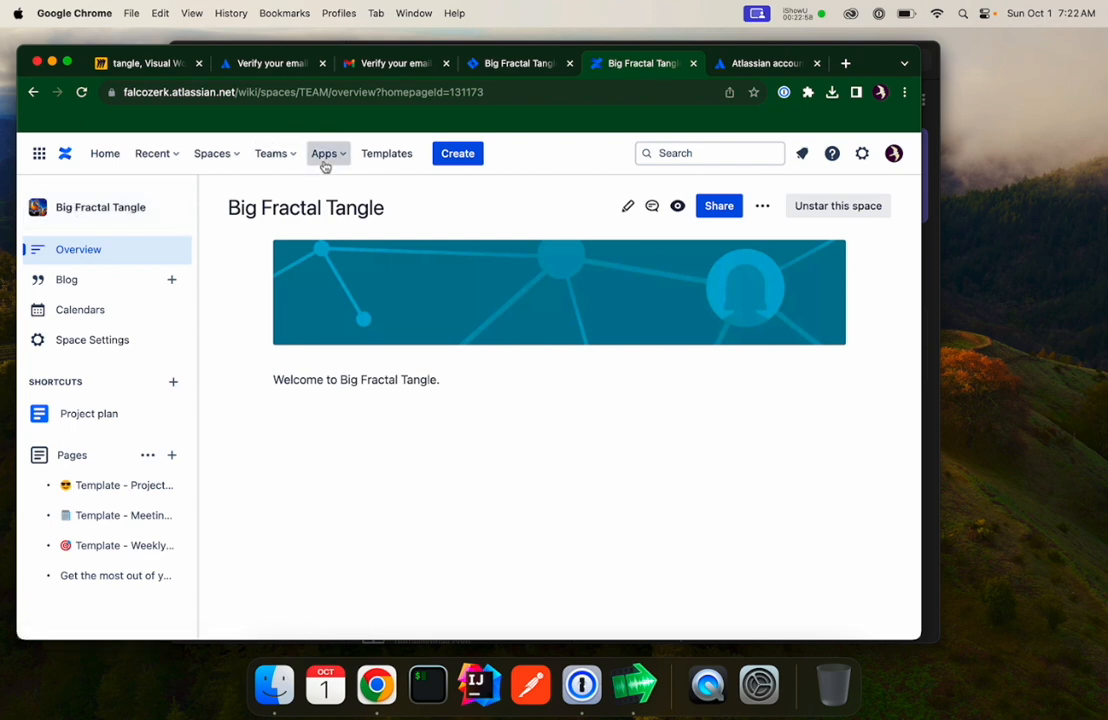
pyautogui.press('super+d')
pyautogui.press('BackSpace')
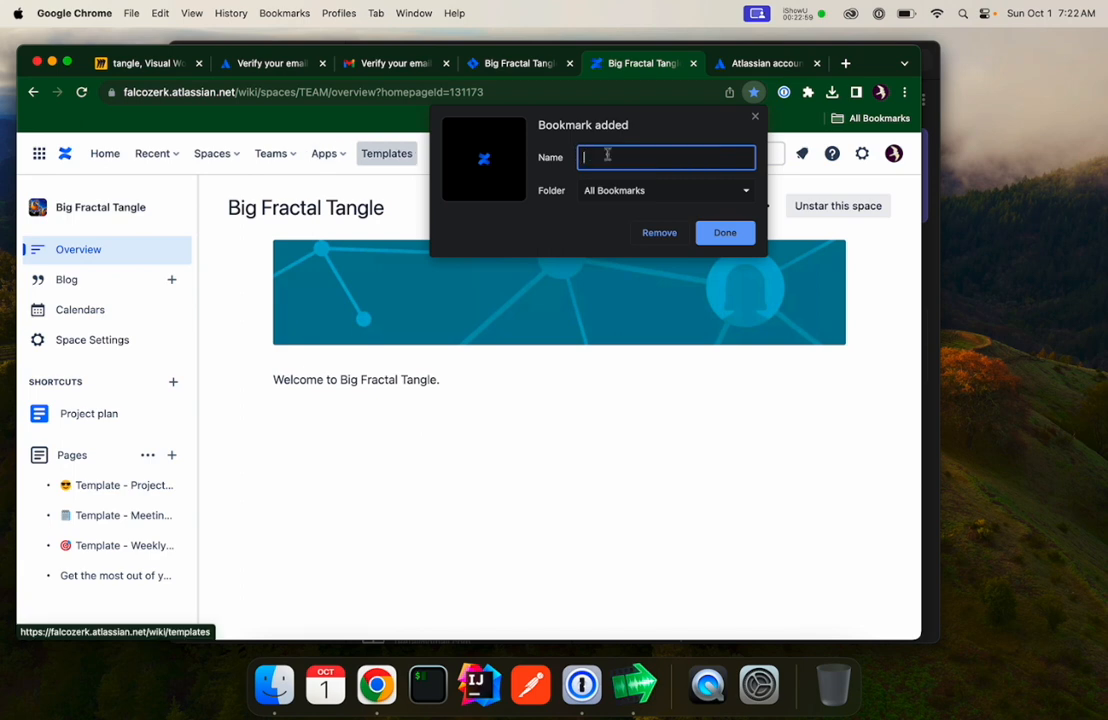
pyautogui.click(703, 196)
pyautogui.click(700, 216)
pyautogui.click(727, 238)
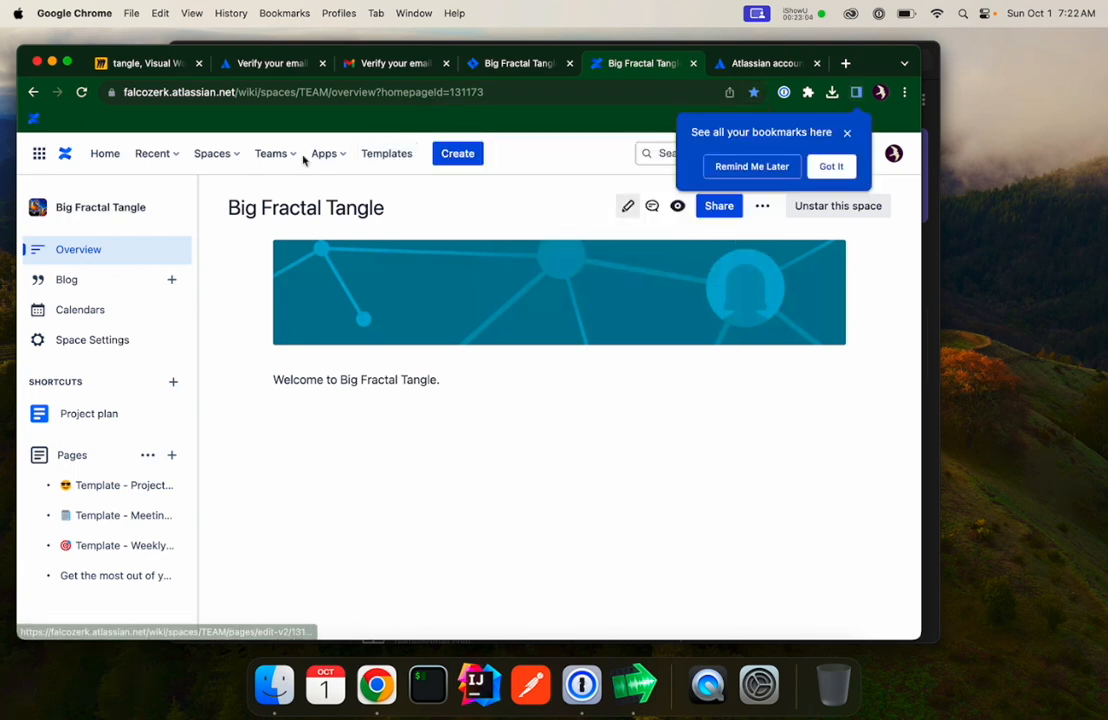
pyautogui.click(834, 166)
# Bookmark the Jira backlog board in the Bookmarks Bar with an empty name and move it before the Confluence bookmark.
pyautogui.click(519, 66)
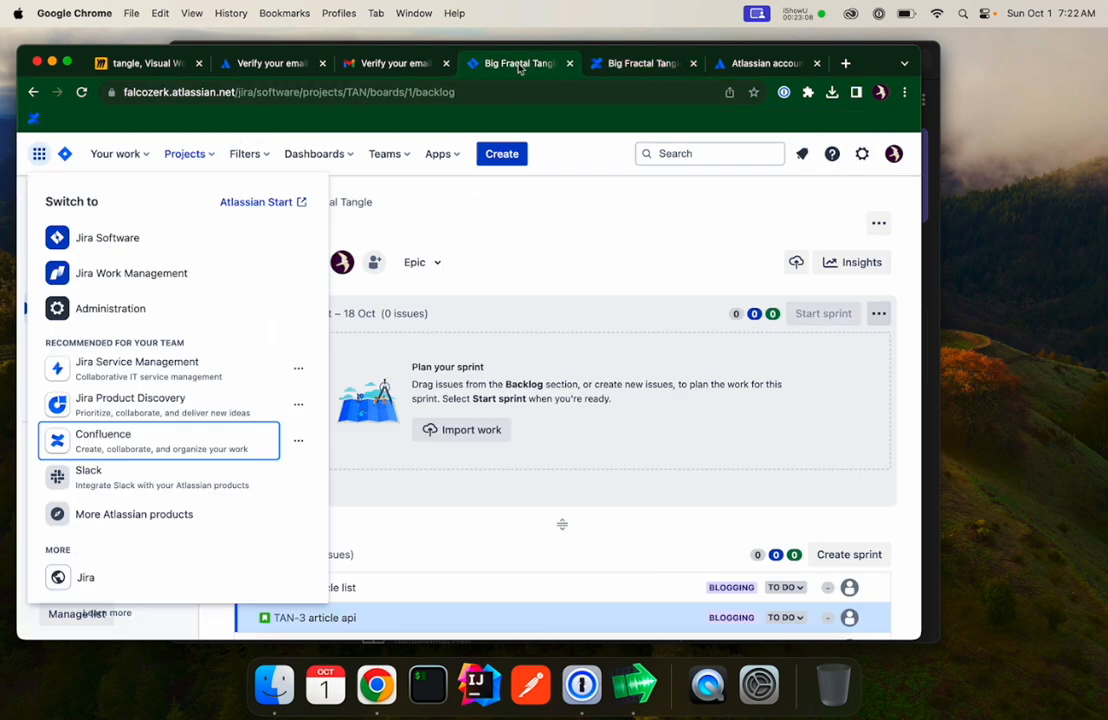
pyautogui.click(435, 238)
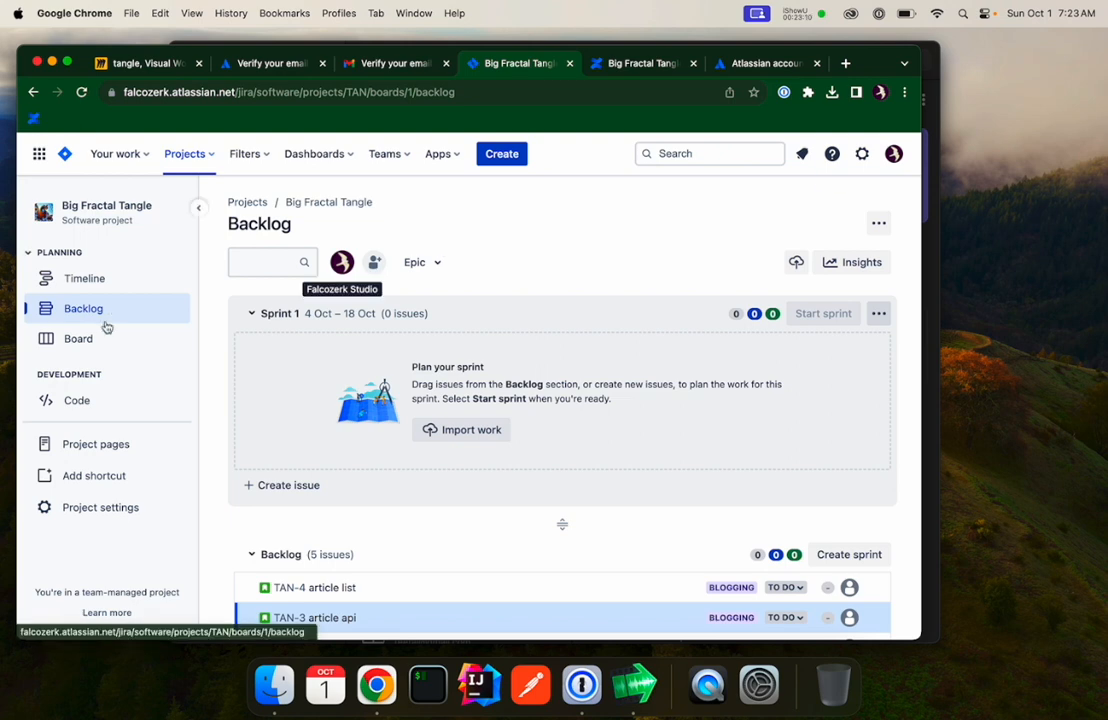
pyautogui.press('super+d')
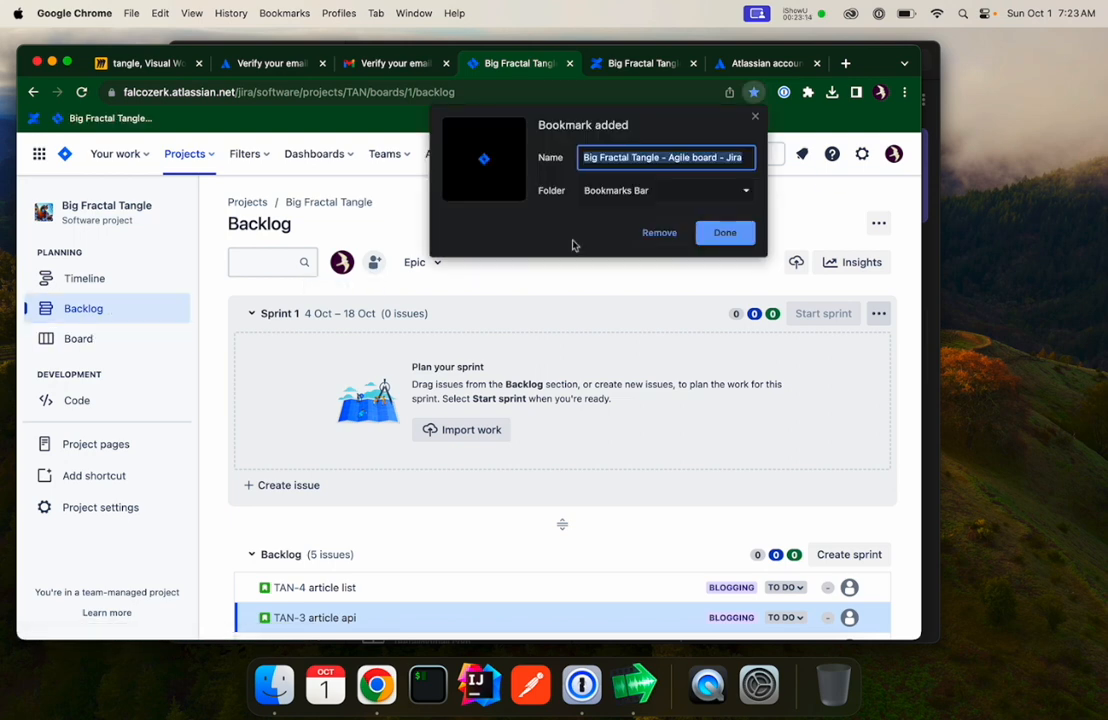
pyautogui.press('BackSpace')
pyautogui.click(722, 232)
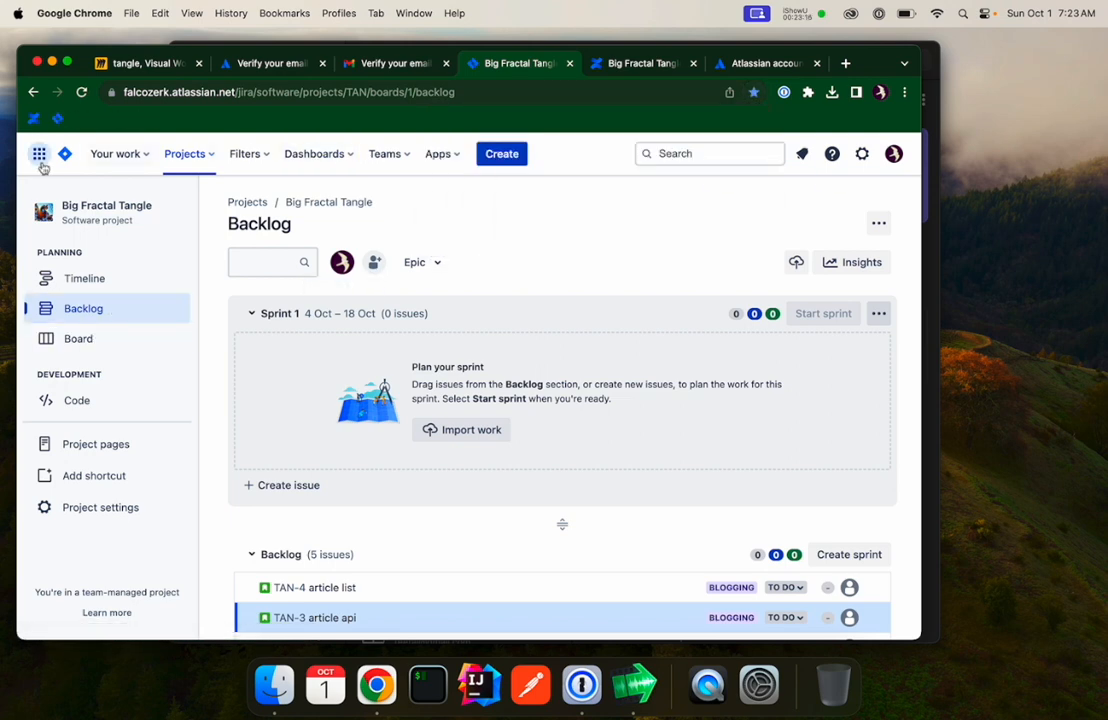
pyautogui.moveTo(55, 122); pyautogui.dragTo(30, 121)
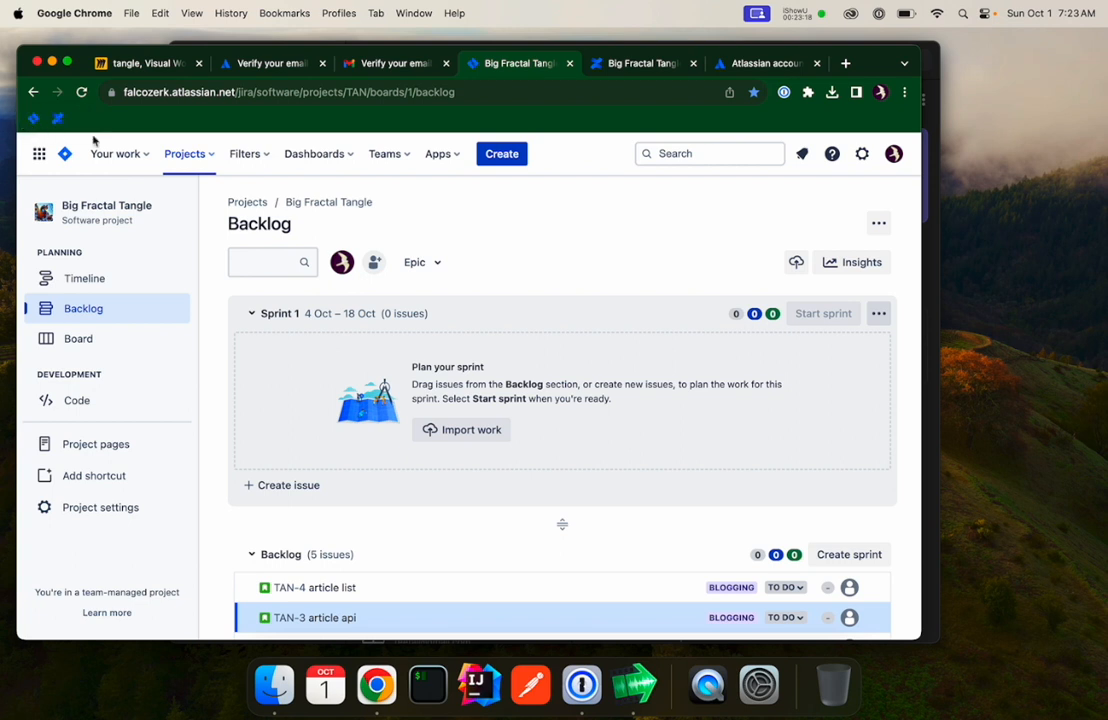